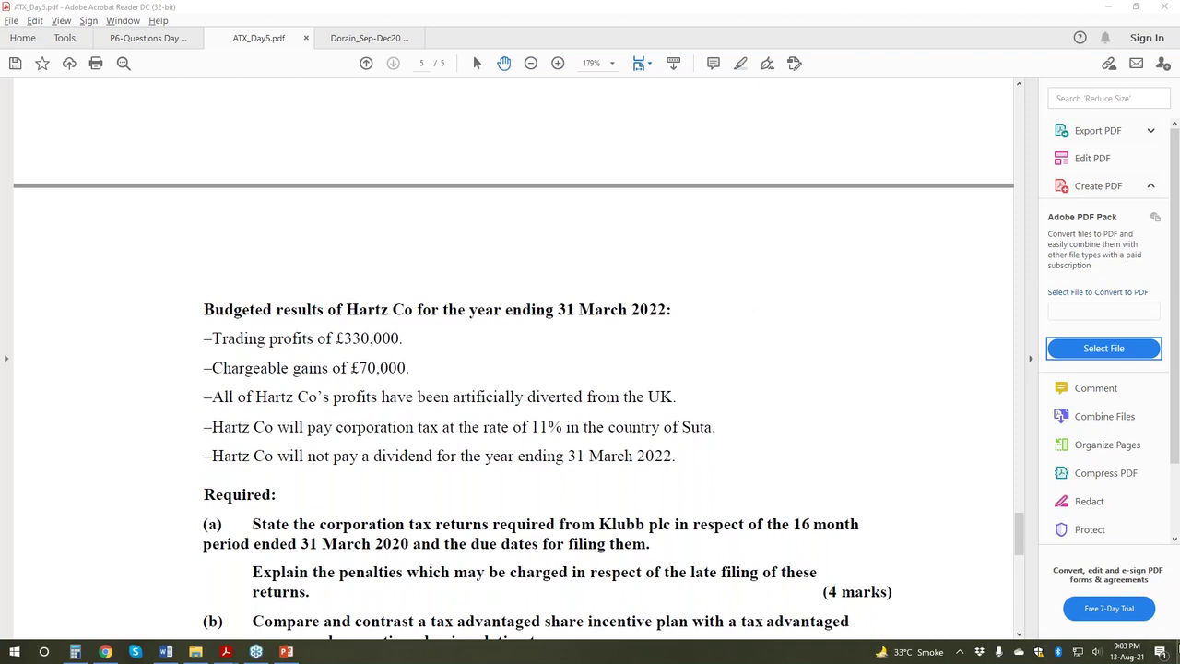
# Step: Show the desktop and open the P2P workbook in Excel
pyautogui.hotkey('alt', 'Tab')
pyautogui.press('super+d')
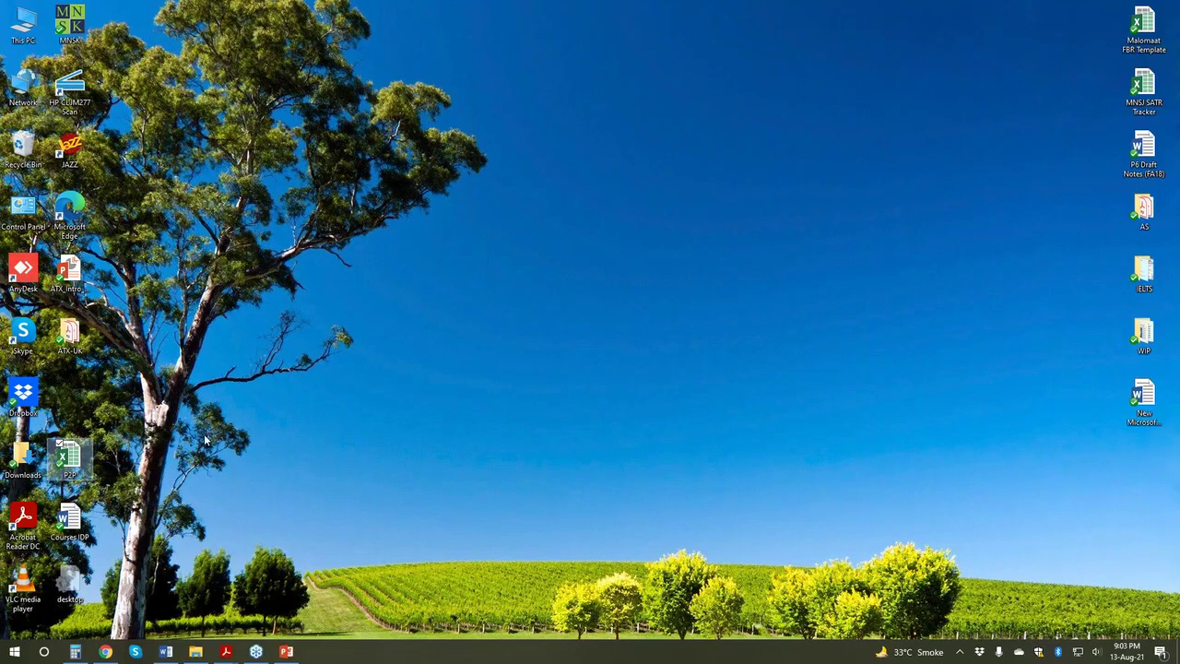
pyautogui.doubleClick(81, 458)
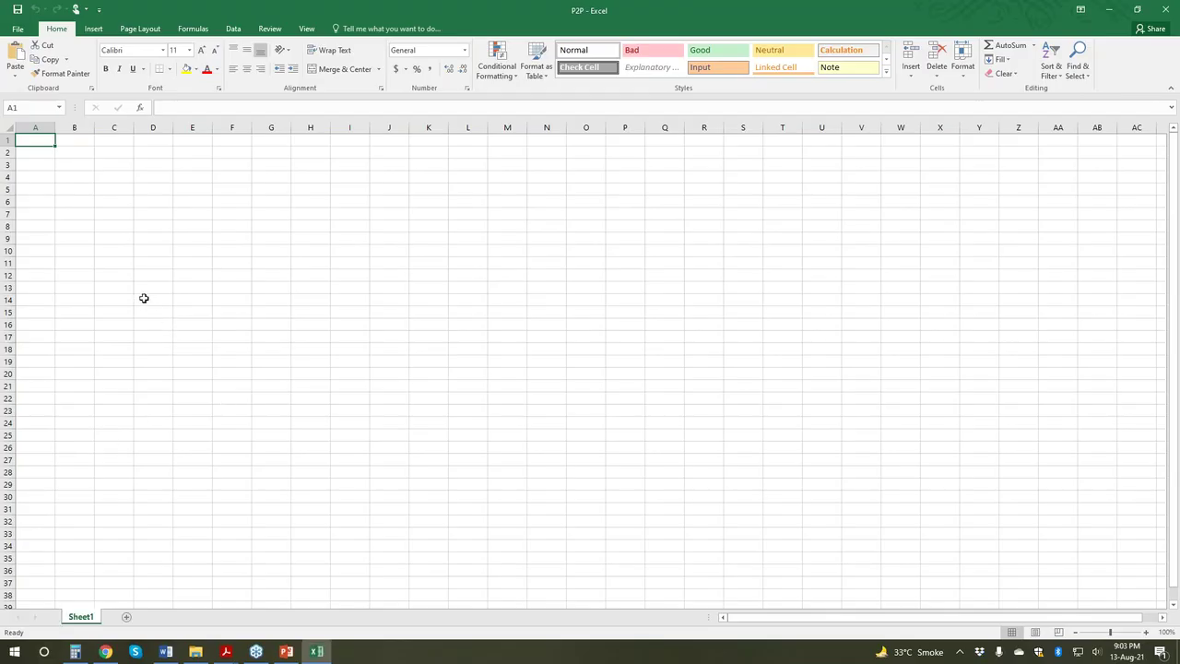
pyautogui.click(144, 298)
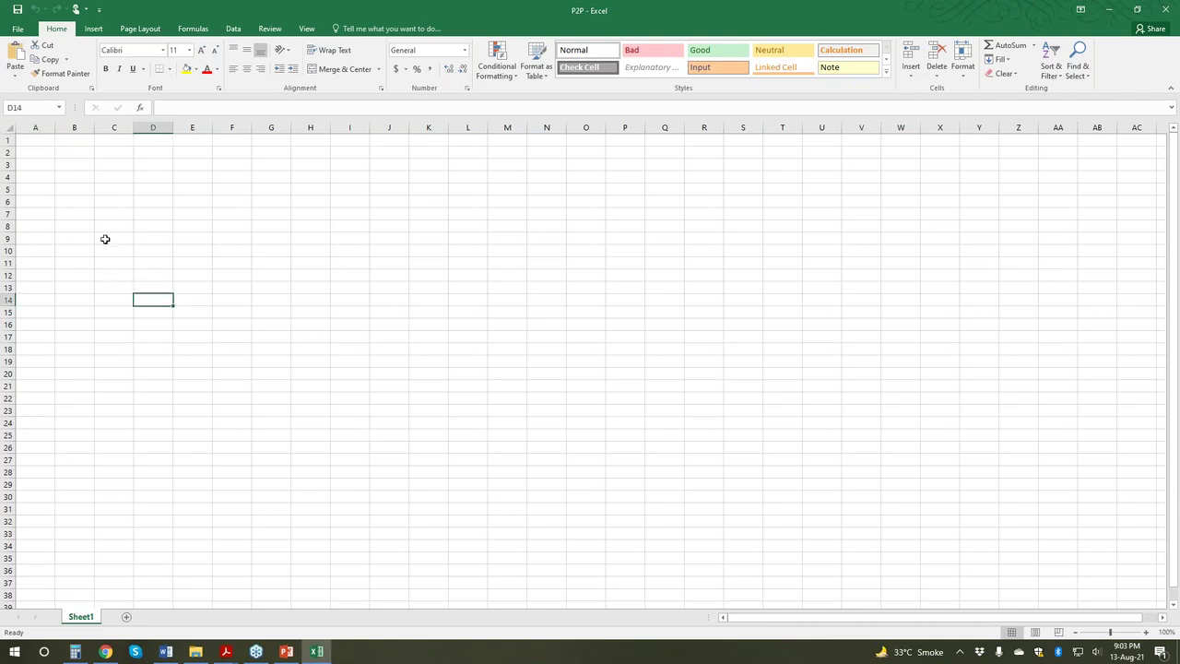
# Step: Widen columns B and C and apply the comma number style to column C
pyautogui.click(80, 151)
pyautogui.moveTo(94, 127); pyautogui.dragTo(283, 129)
pyautogui.click(249, 127)
pyautogui.click(420, 71)
# Step: Enter the heading "CFC Charge" in cell B2 and make it bold
pyautogui.click(154, 153)
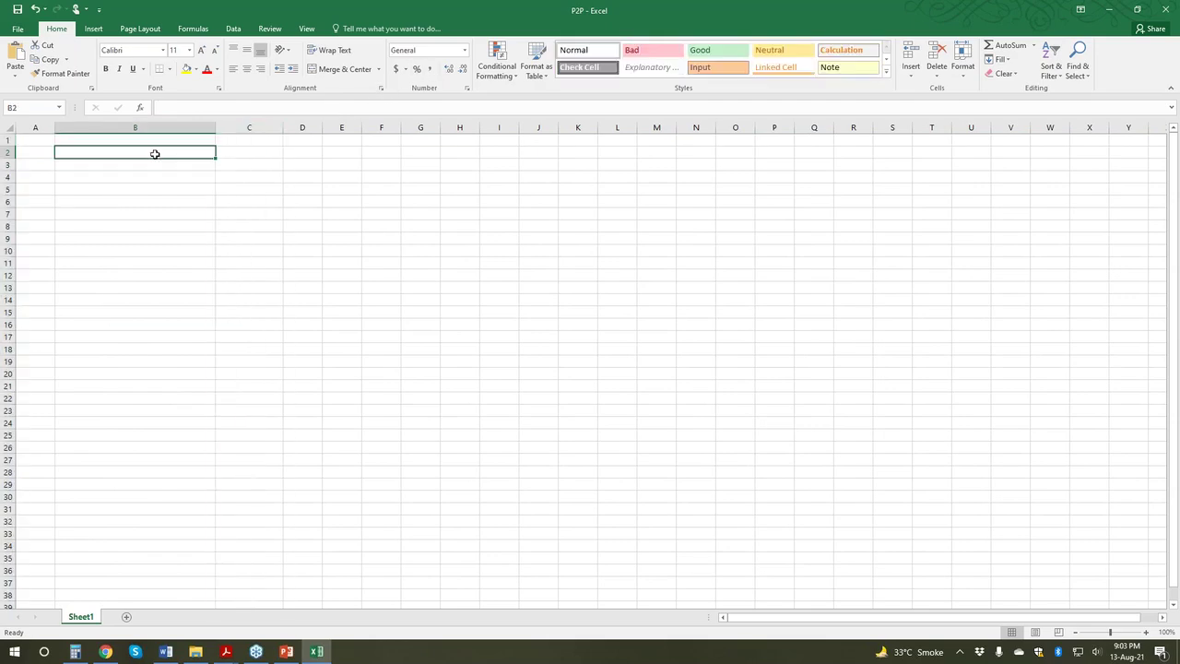
pyautogui.write('CFC')
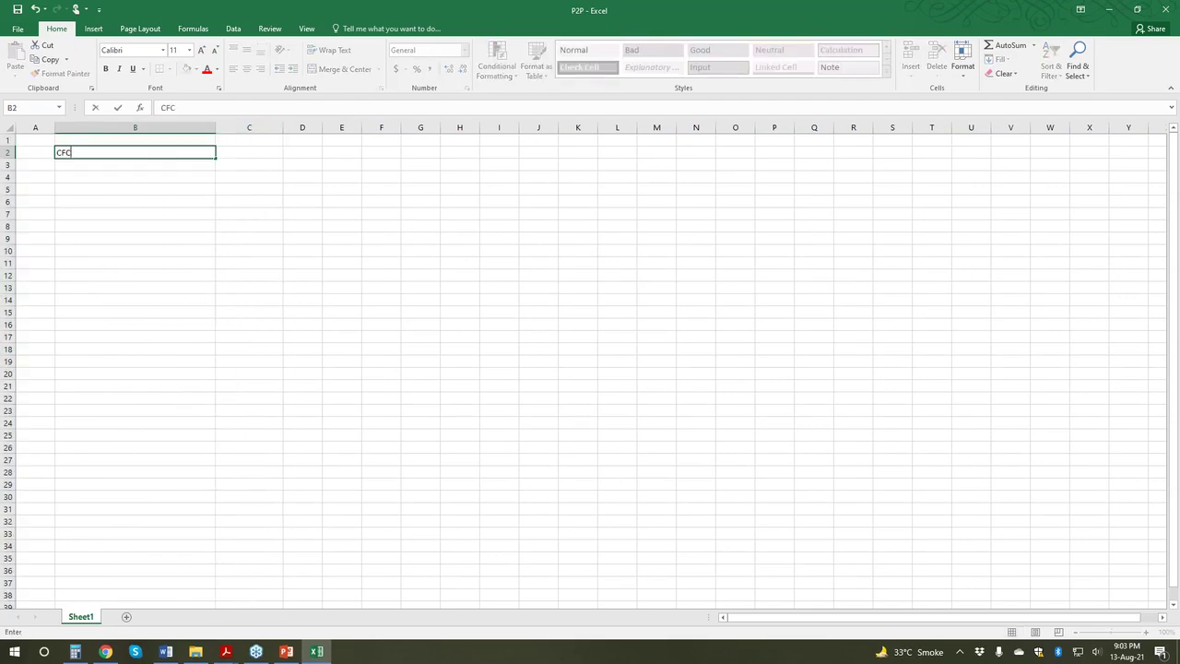
pyautogui.write(' Charge')
pyautogui.press('Return')
pyautogui.click(135, 152)
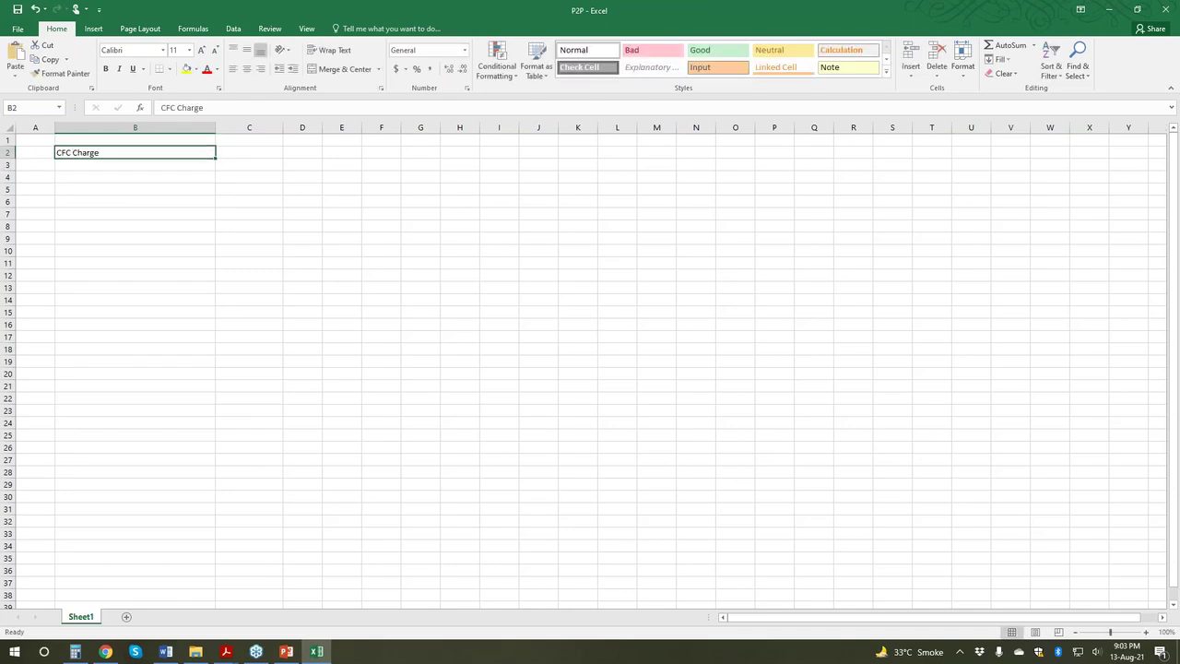
pyautogui.hotkey('ctrl', 'b')
# Step: Enter the label "Taxable Profits (330,000 x 30%)" in cell B4
pyautogui.press('Down')
pyautogui.press('Down')
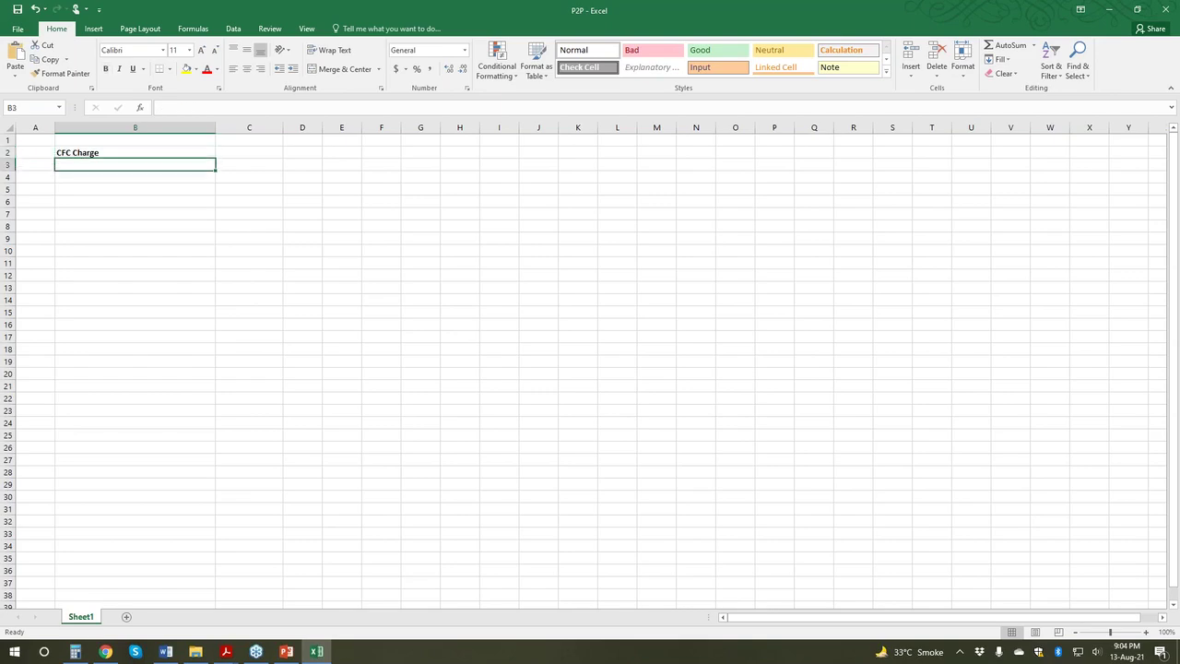
pyautogui.write('Taxab')
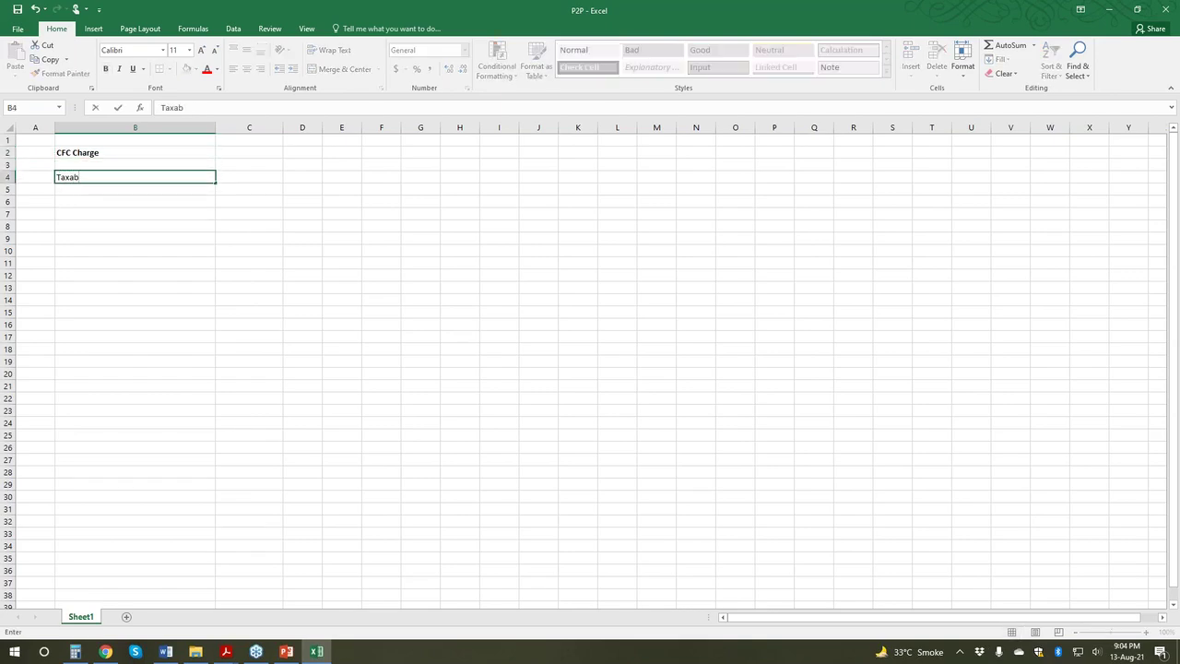
pyautogui.write('le Propfits')
pyautogui.press('BackSpace')
pyautogui.press('BackSpace')
pyautogui.press('BackSpace')
pyautogui.press('BackSpace')
pyautogui.press('BackSpace')
pyautogui.write('fits (330,000')
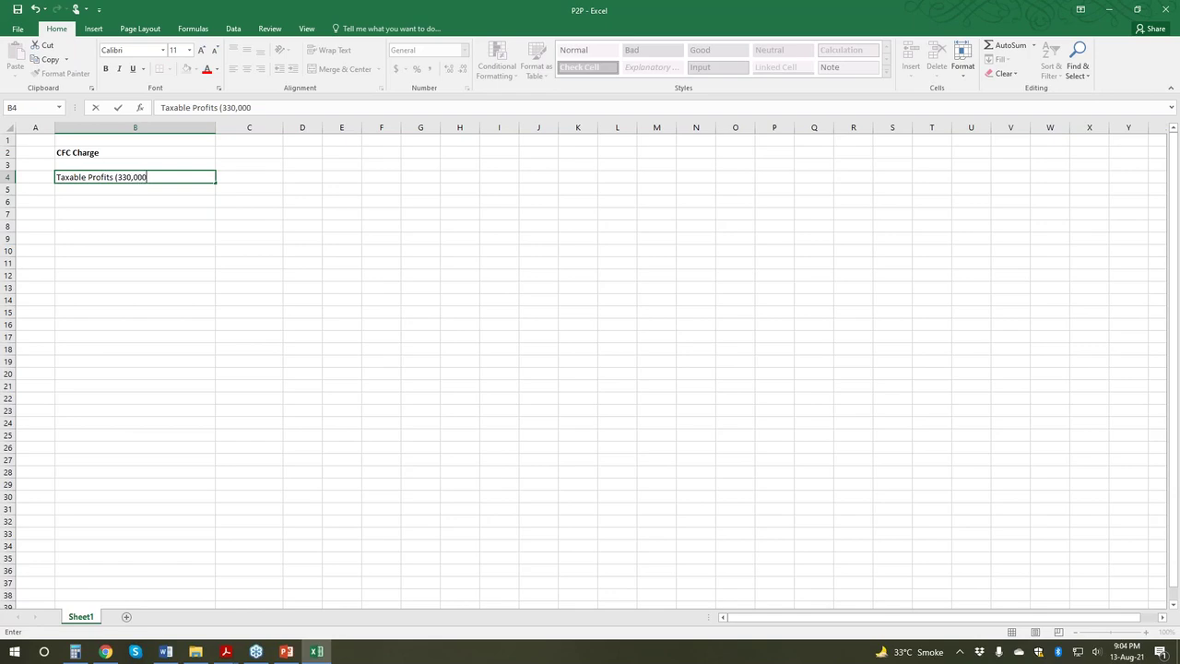
pyautogui.write(' x 30%)')
pyautogui.press('Return')
# Step: Calculate the taxable profits in cell C4 with the formula =330000*30%
pyautogui.click(134, 176)
pyautogui.click(249, 176)
pyautogui.write('=330000*')
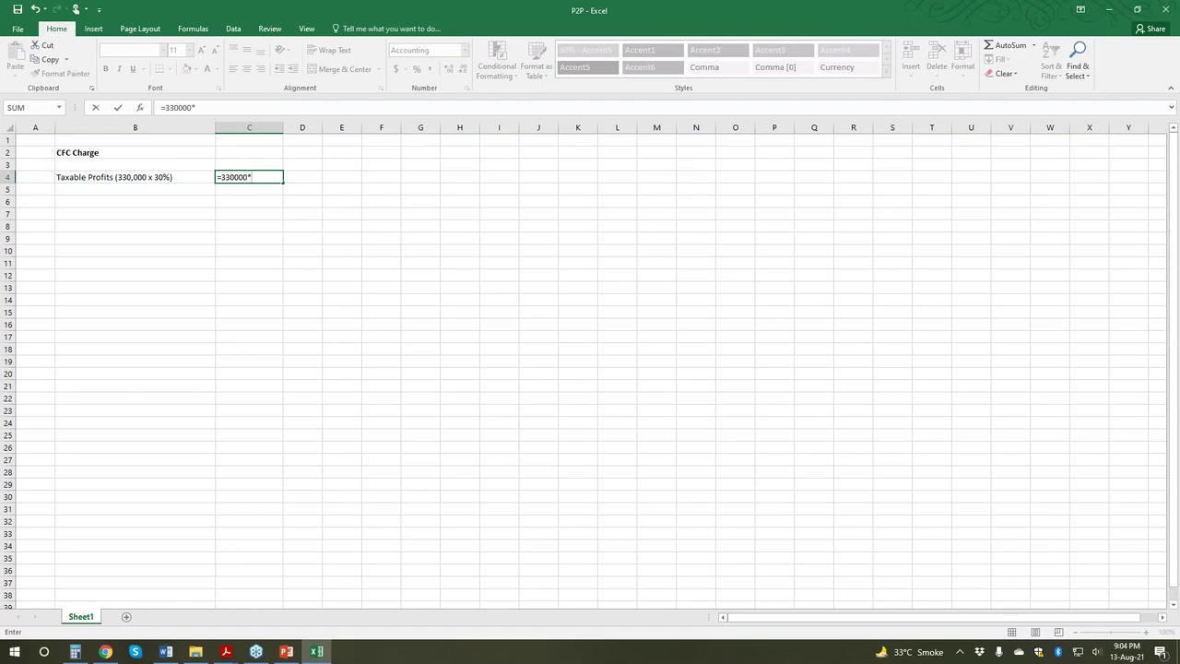
pyautogui.write('30%')
pyautogui.press('Return')
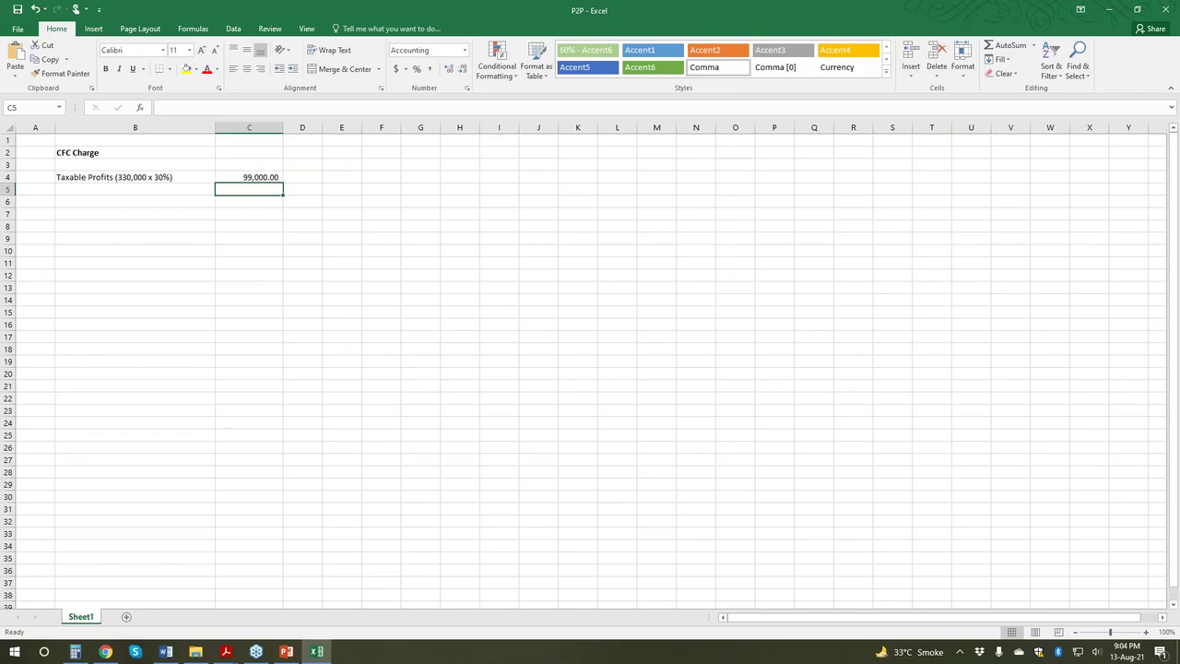
# Step: Label cell B6 "CT@19%" and calculate the tax in C6 with the formula =C4*19%
pyautogui.click(135, 189)
pyautogui.click(135, 201)
pyautogui.write('CT@')
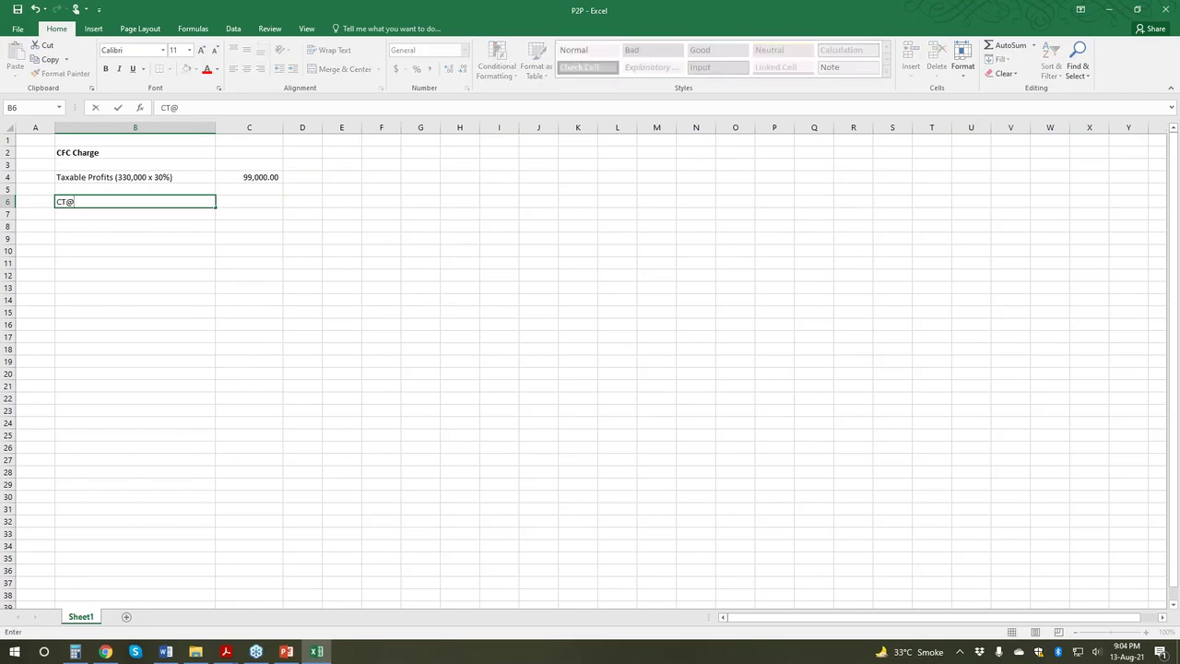
pyautogui.write('19%')
pyautogui.click(249, 201)
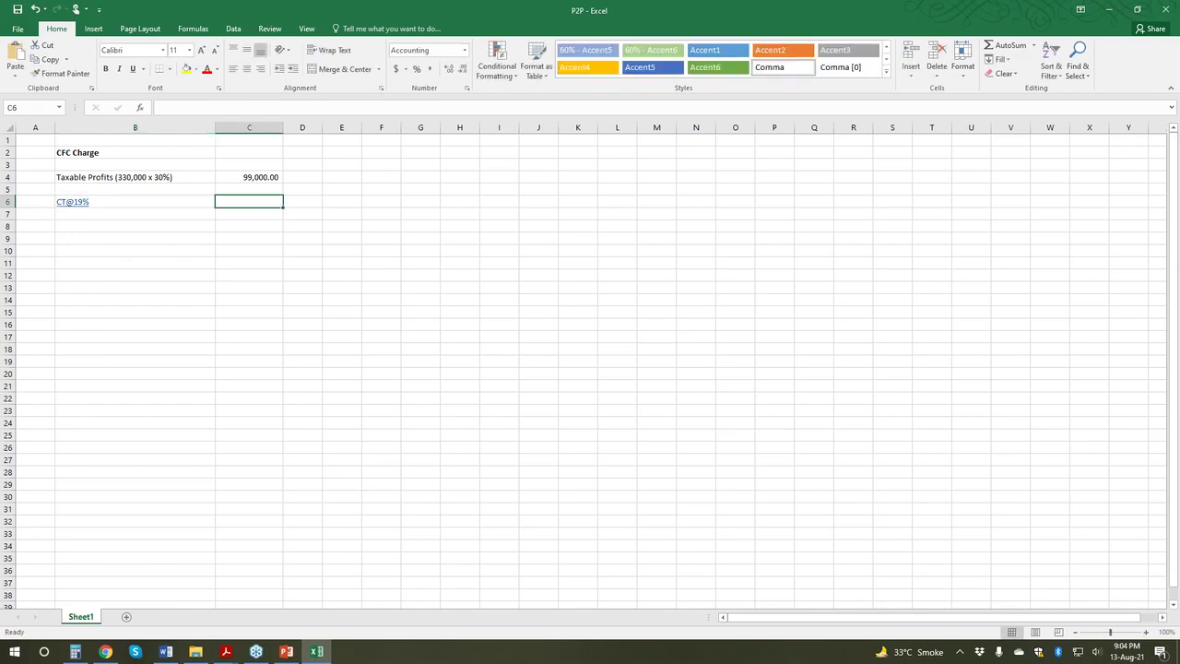
pyautogui.write('=')
pyautogui.press('Up')
pyautogui.press('Up')
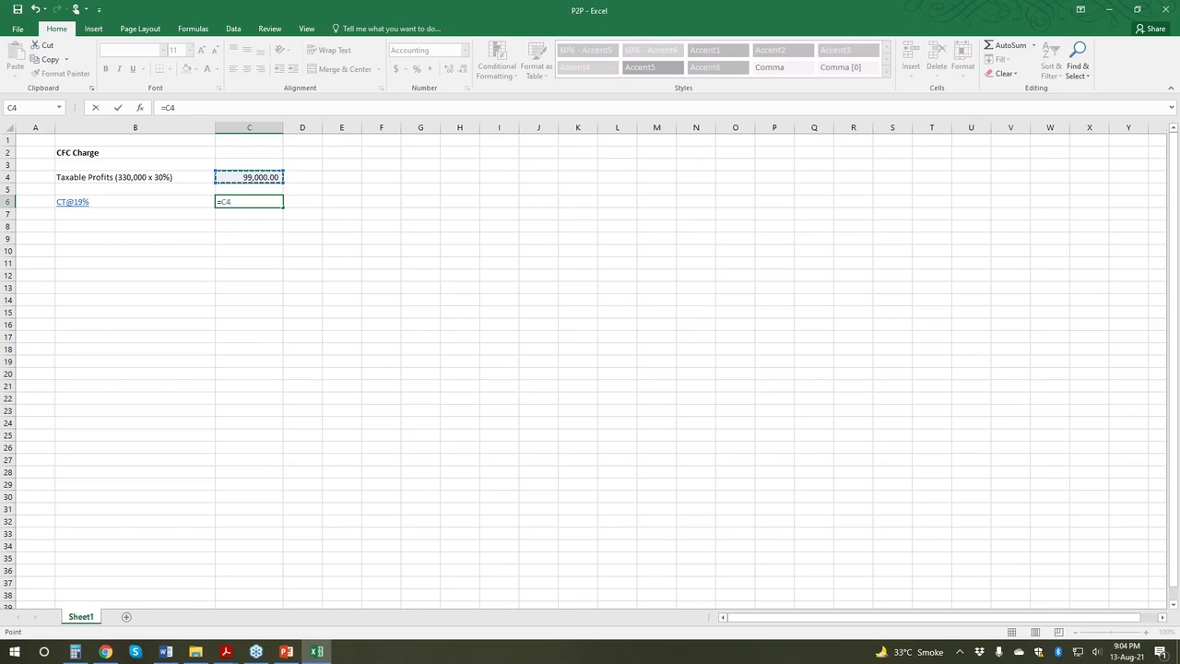
pyautogui.write('*19%')
pyautogui.press('Return')
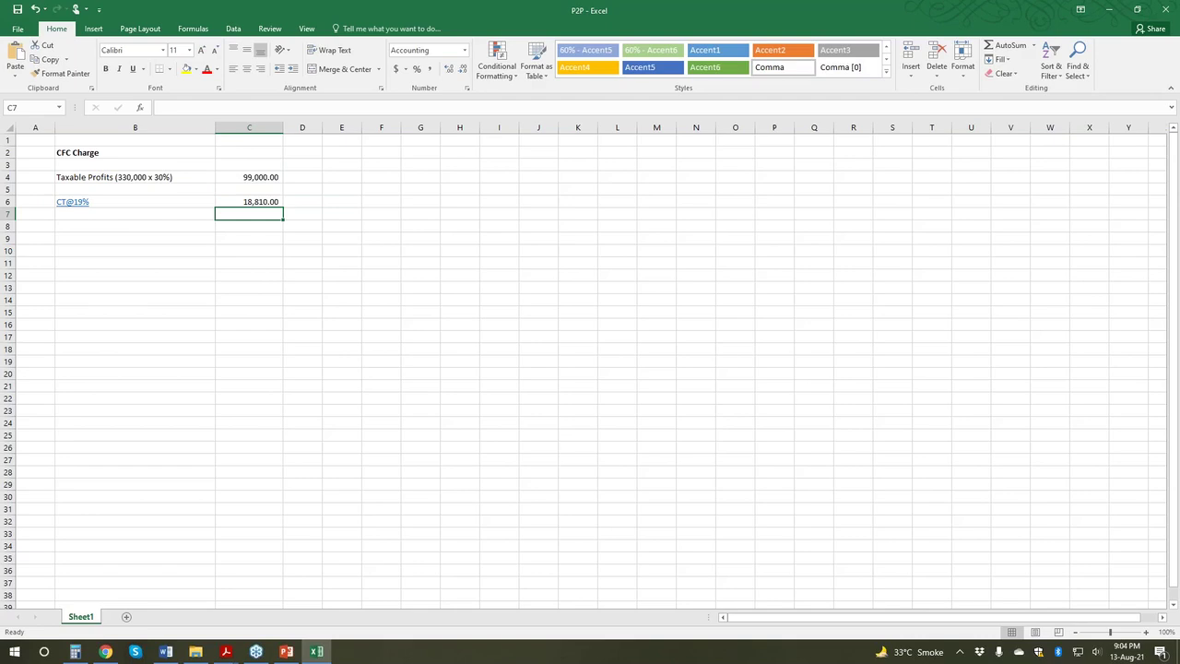
# Step: Enter the label "Less: DTR (99,000 x 11%)" in cell B7
pyautogui.press('Down')
pyautogui.click(135, 213)
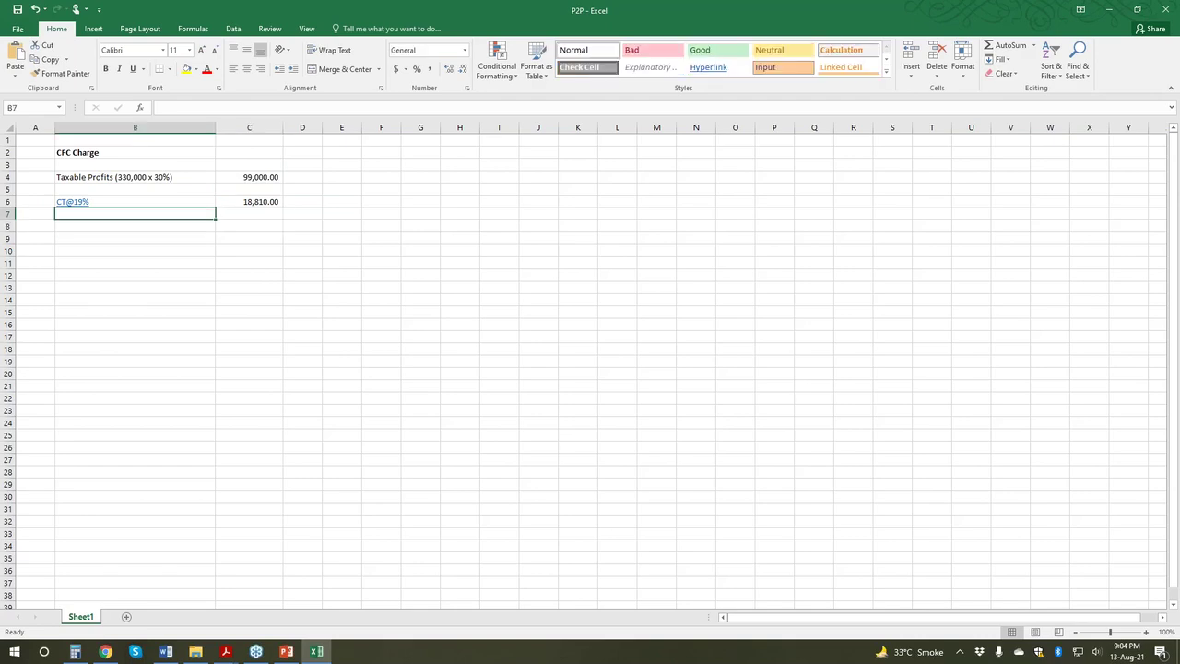
pyautogui.write('Less')
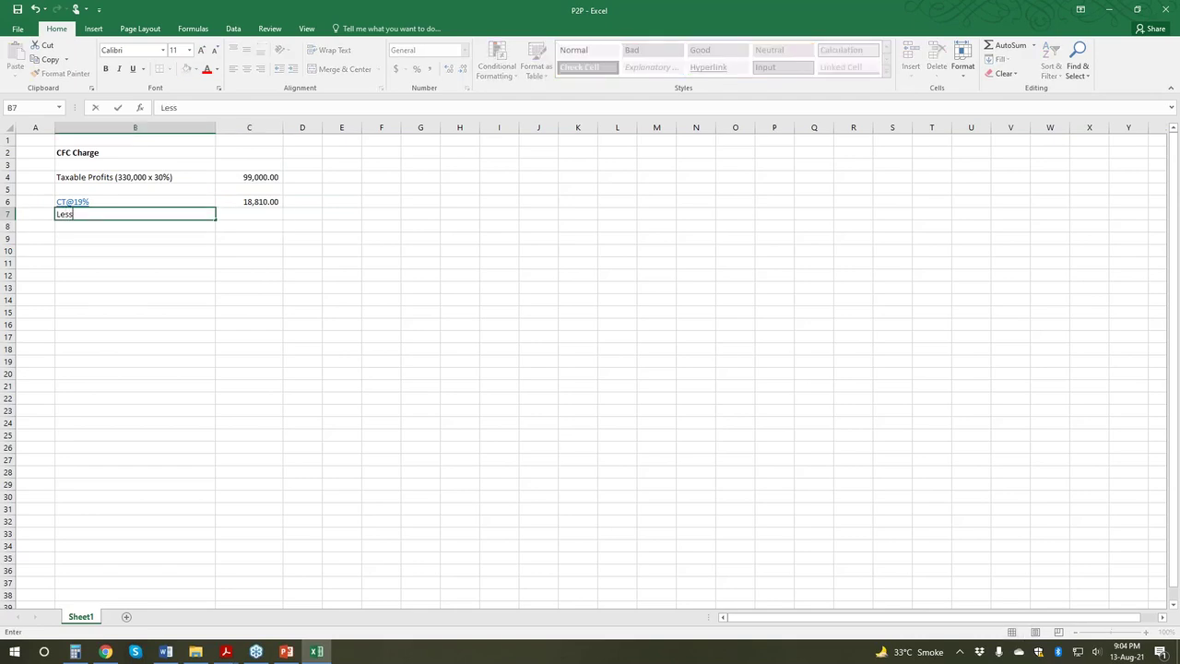
pyautogui.write(': DTR (99,000 x 11%)')
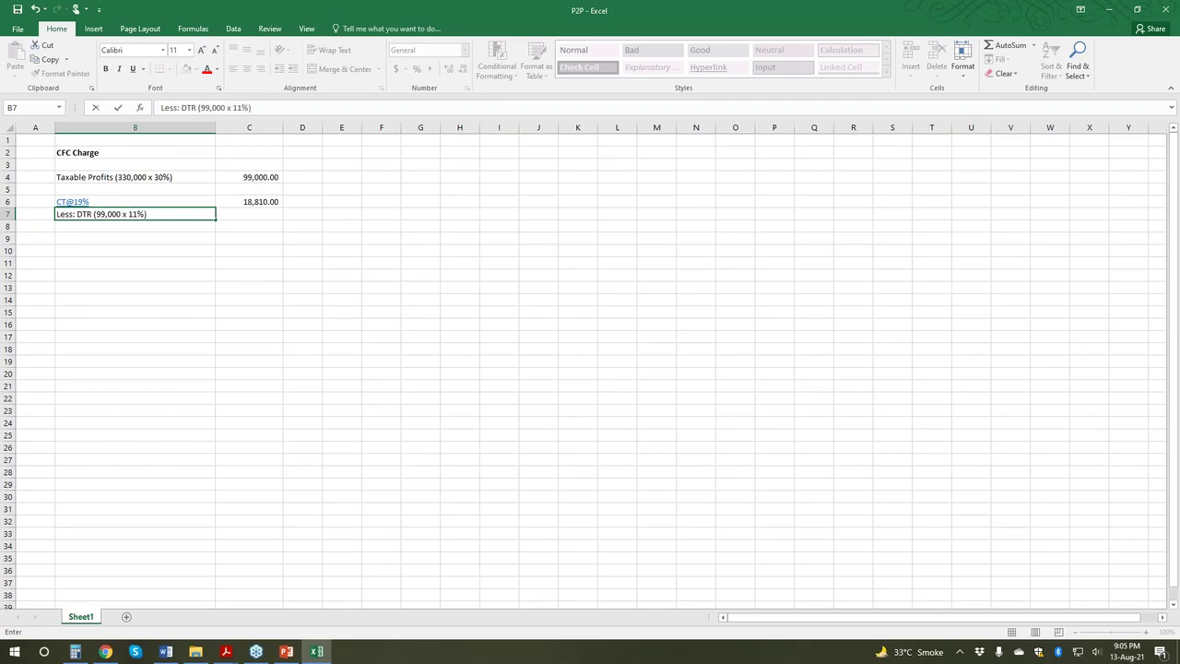
pyautogui.press('Return')
# Step: Calculate the double tax relief as a negative amount in cell C7 with the formula =-(C4*11%)
pyautogui.press('Up')
pyautogui.press('Right')
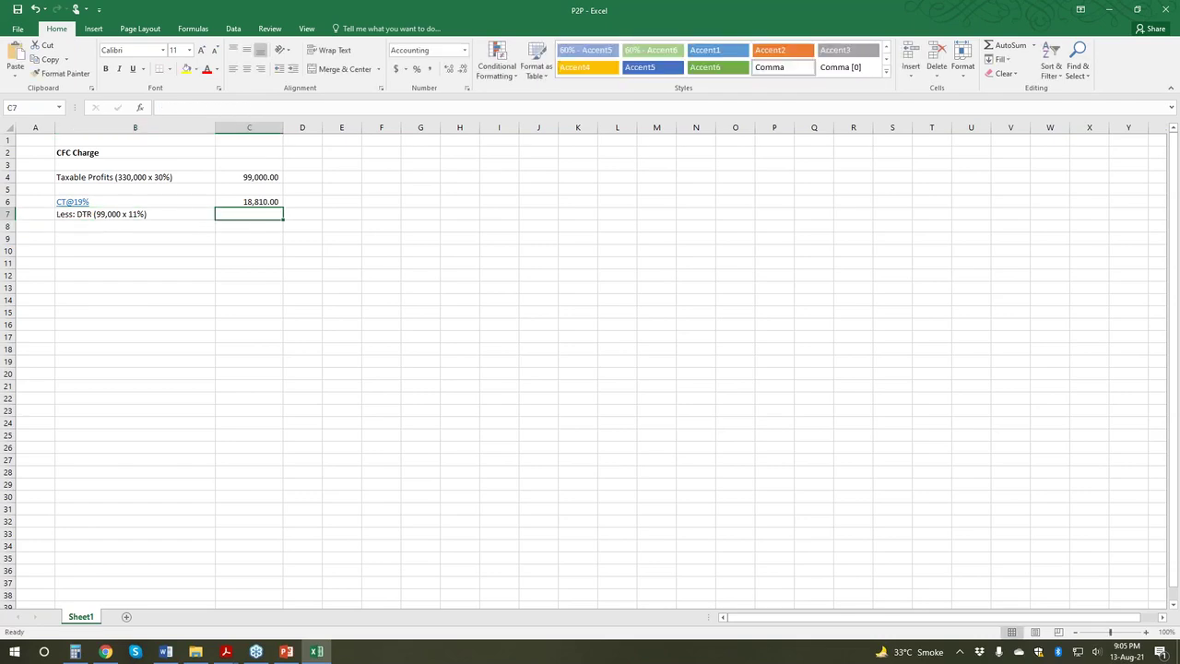
pyautogui.write('=')
pyautogui.press('Up')
pyautogui.press('Up')
pyautogui.press('Up')
pyautogui.write('*11')
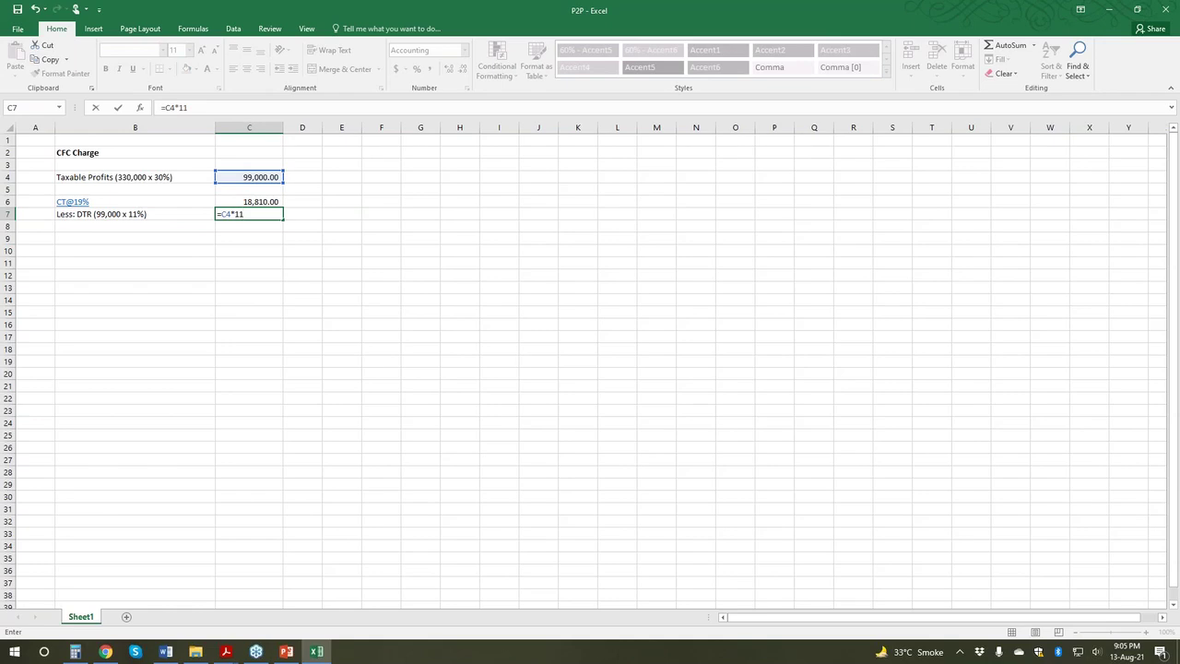
pyautogui.write('%)')
pyautogui.click(220, 214)
pyautogui.write('-(')
pyautogui.press('Return')
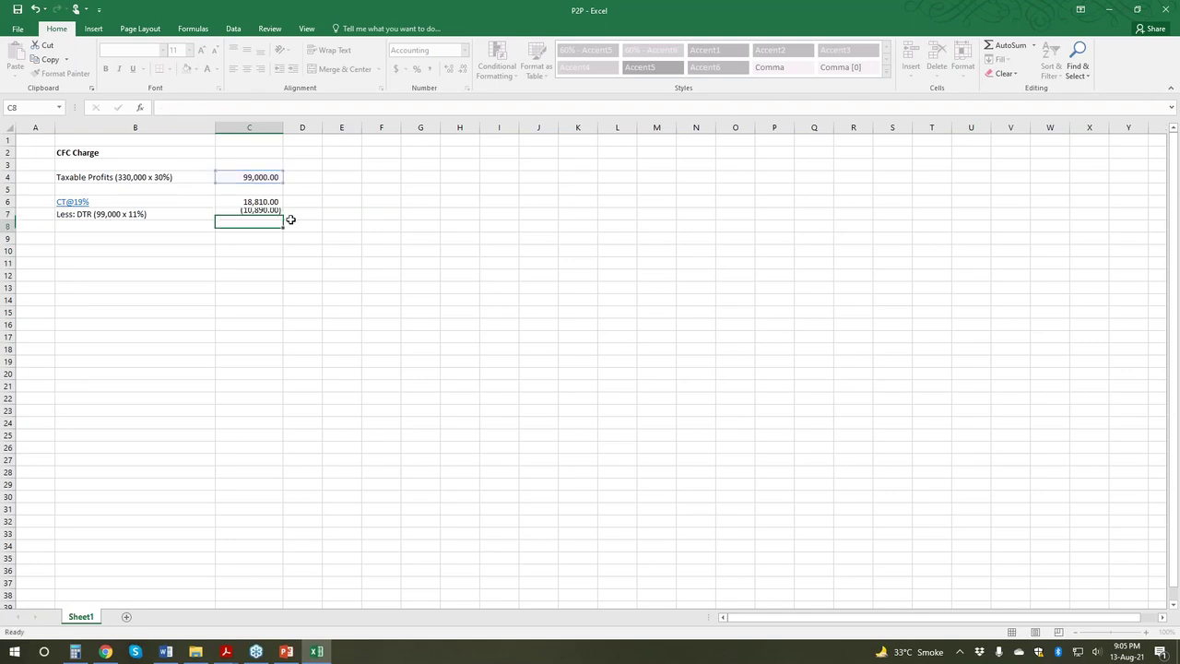
pyautogui.press('Up')
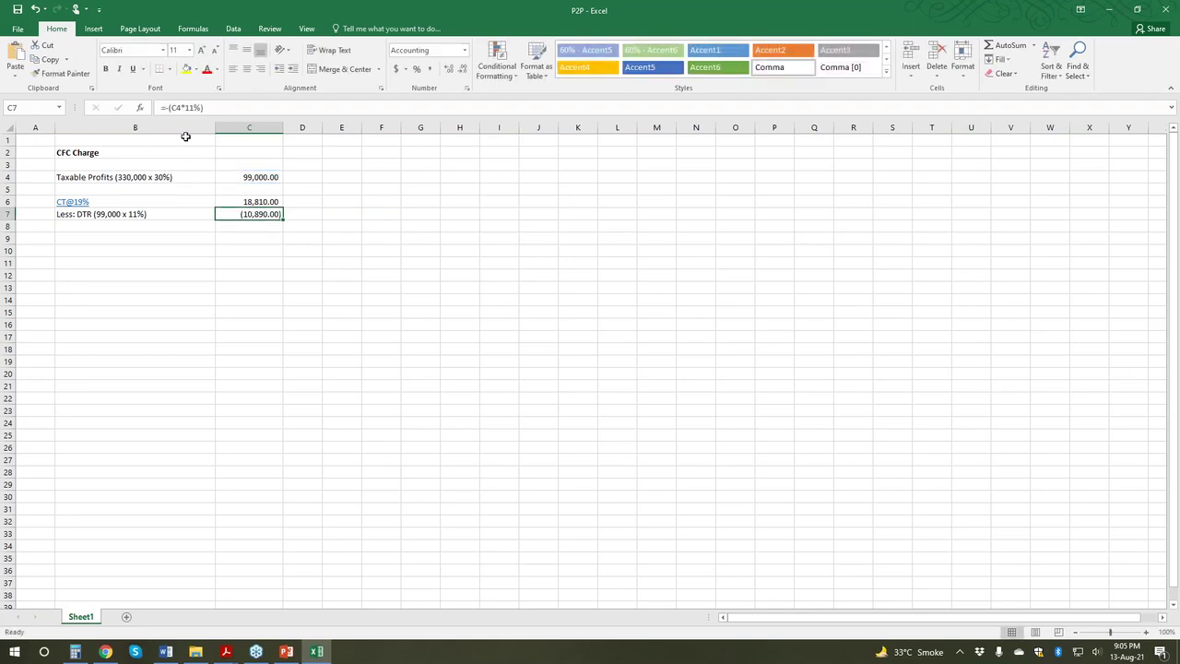
# Step: Add the corporation tax and the relief in cell C9 with the formula =C6+C7
pyautogui.click(246, 240)
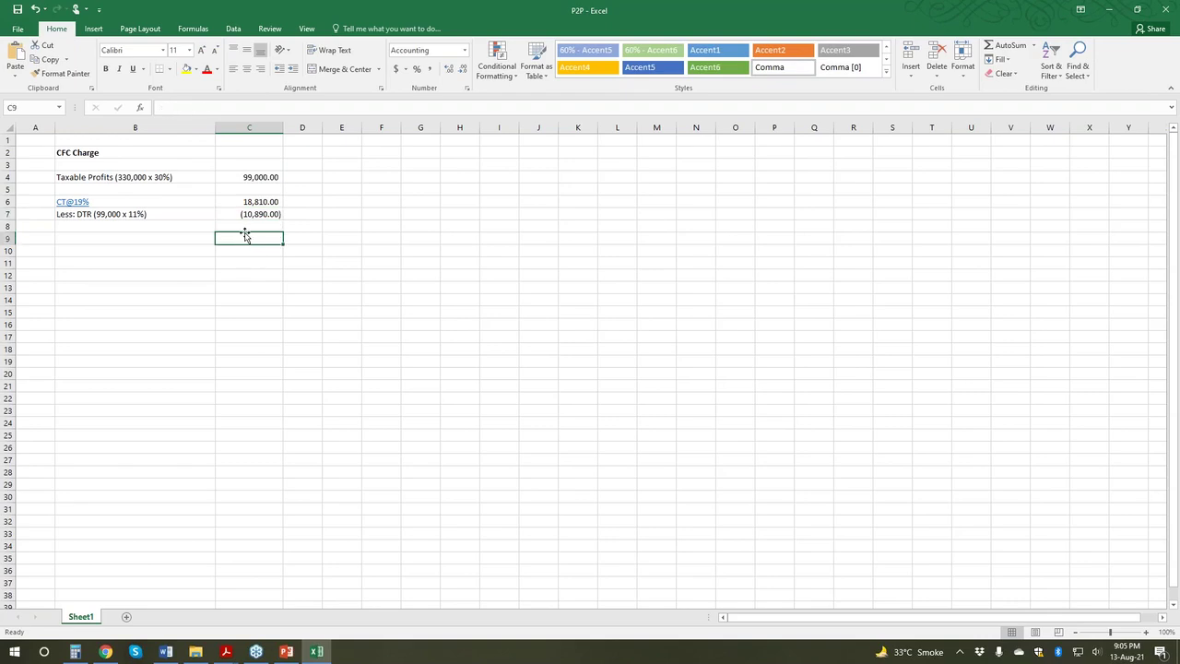
pyautogui.write('=')
pyautogui.press('Up')
pyautogui.press('Up')
pyautogui.press('Up')
pyautogui.write('+')
pyautogui.press('Up')
pyautogui.press('Up')
pyautogui.press('Return')
# Step: Label cell B9 "CFC Charge" and make both the label and the total in C9 bold
pyautogui.press('Up')
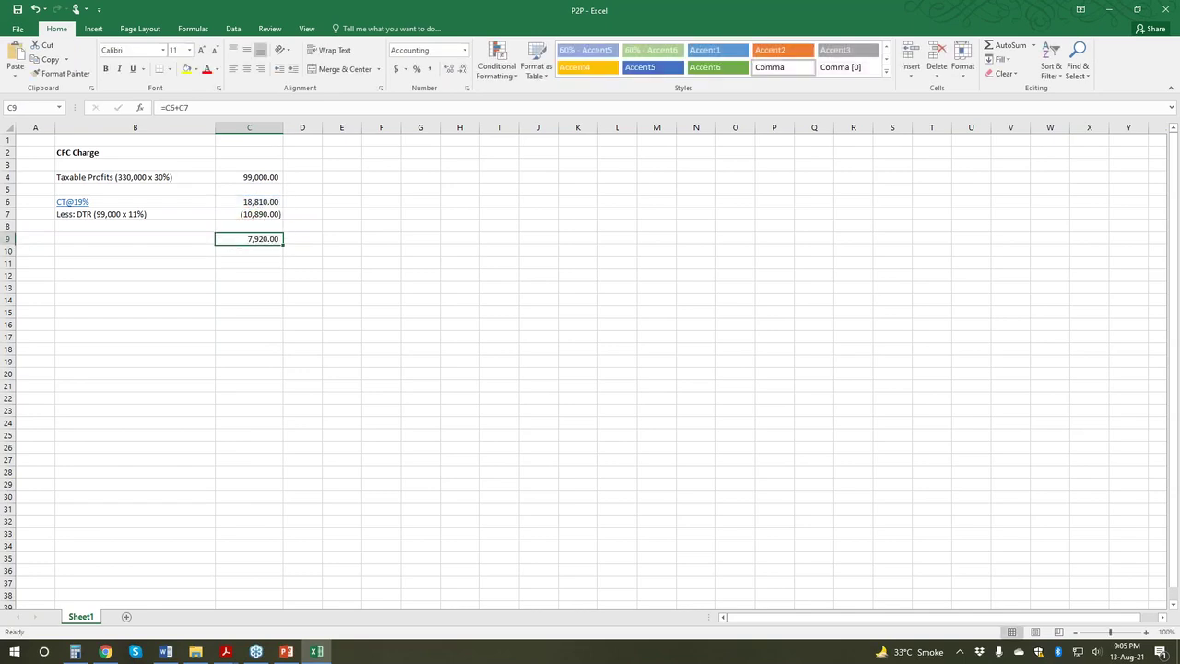
pyautogui.press('Left')
pyautogui.write('CFC')
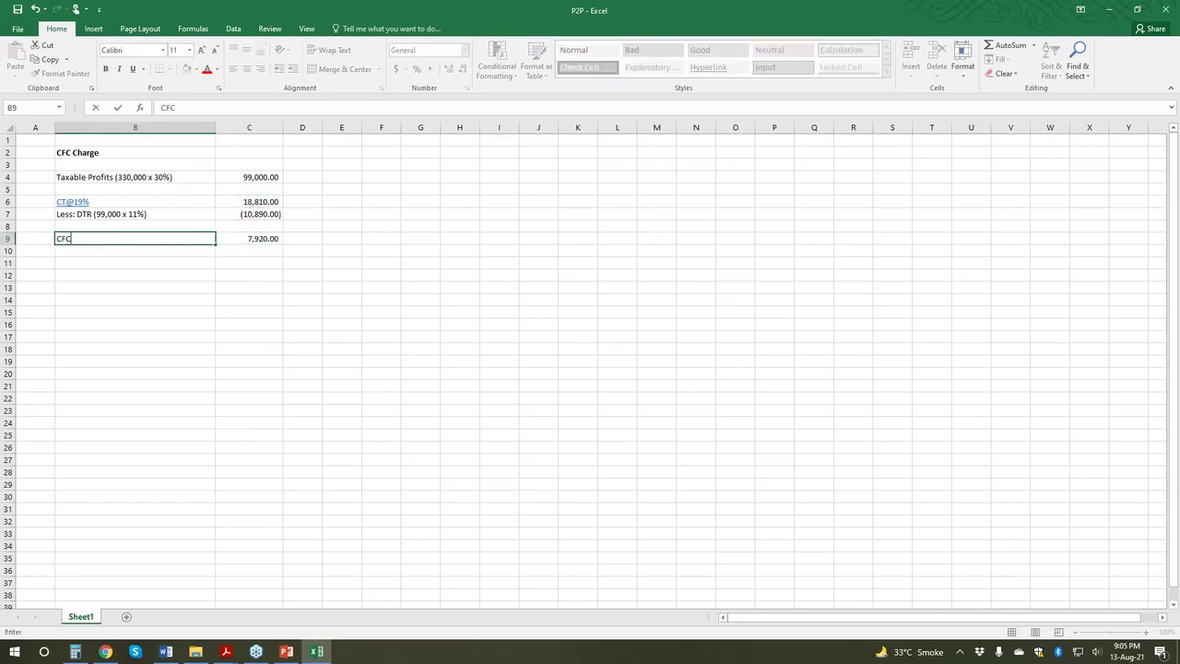
pyautogui.write(' Charge')
pyautogui.press('Return')
pyautogui.press('Up')
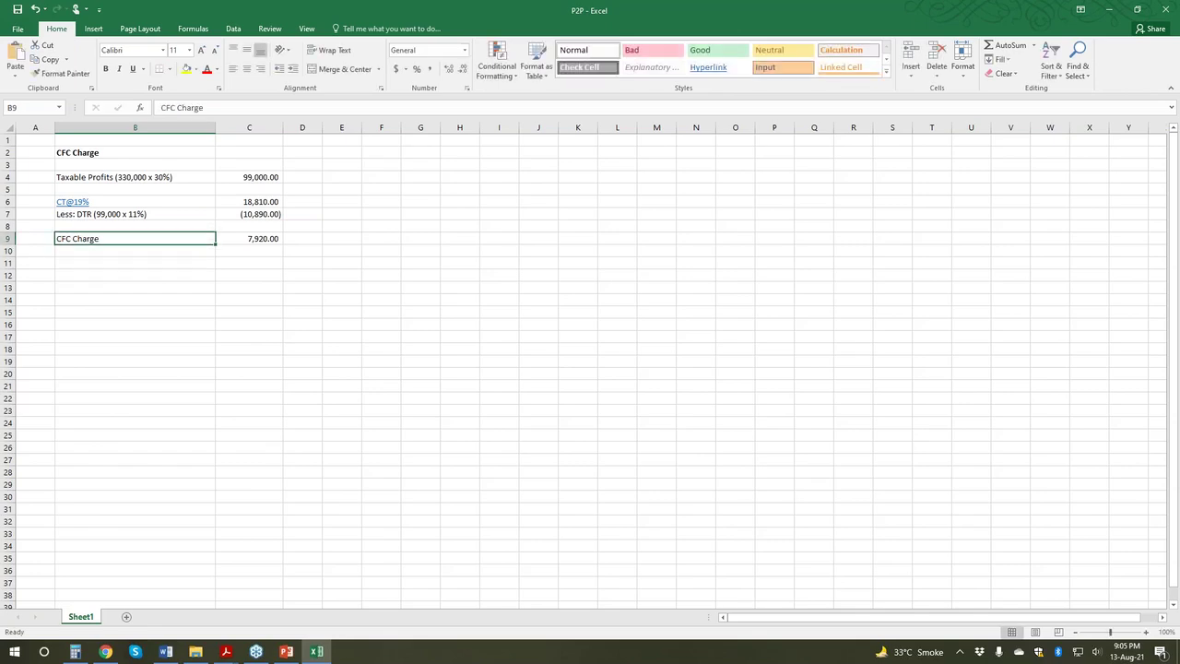
pyautogui.hotkey('shift', 'Right')
pyautogui.hotkey('ctrl', 'b')
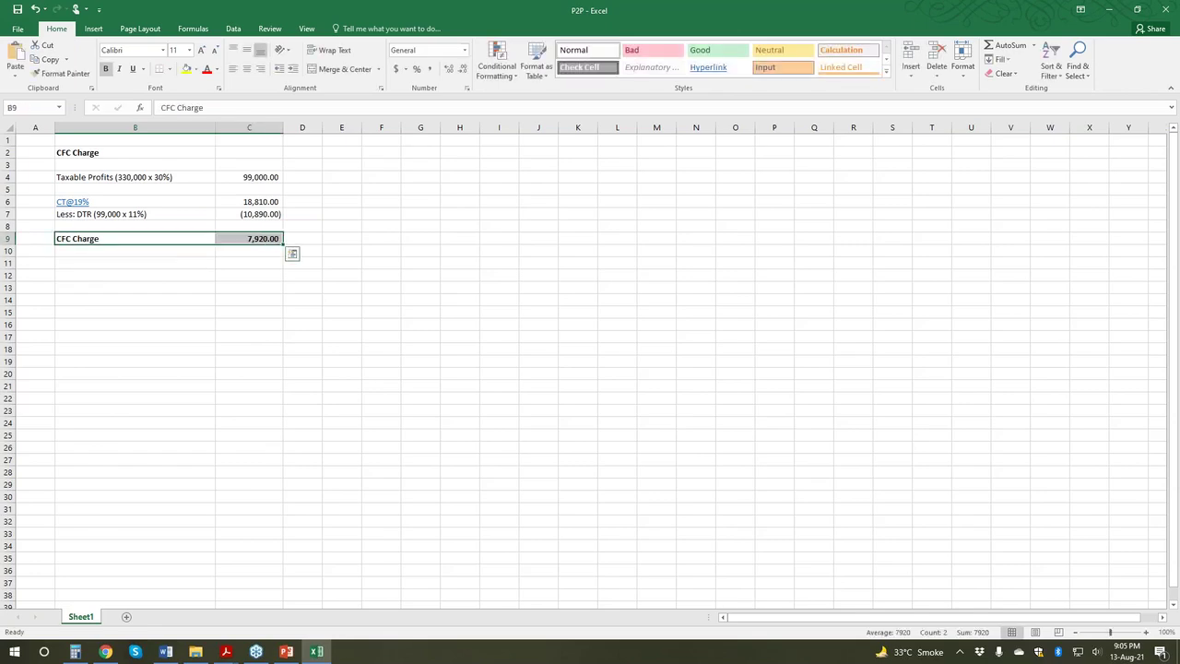
pyautogui.press('Down')
pyautogui.press('Down')
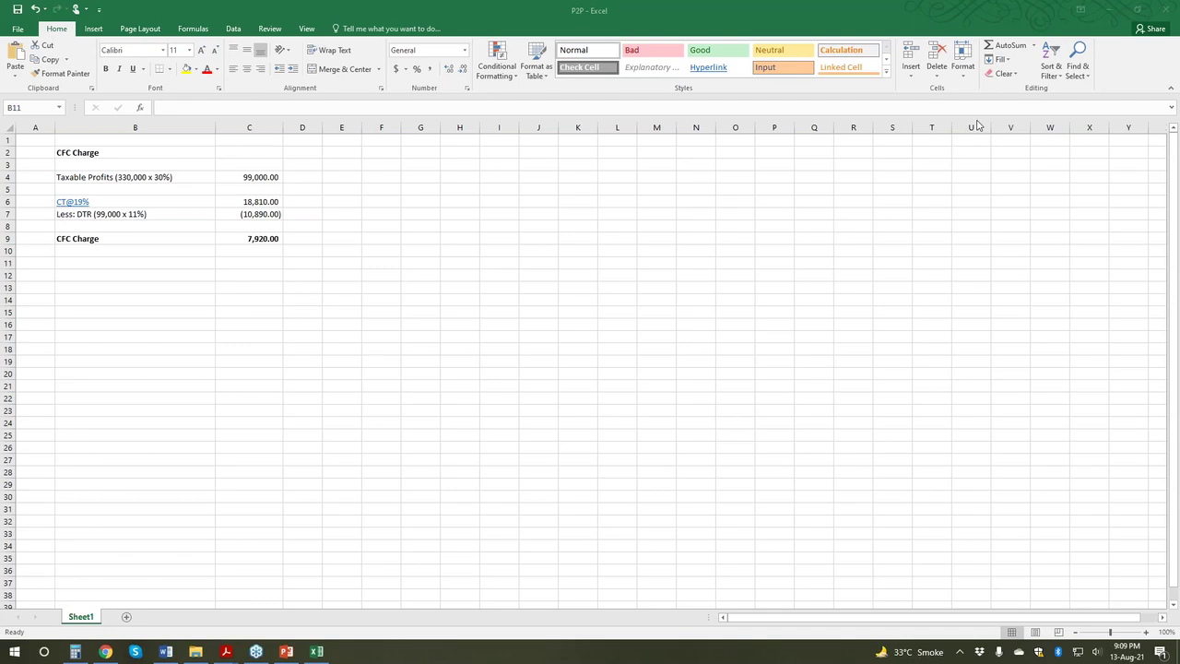
# Step: Enter "BREAK !!!" in cell B15 and make it bold
pyautogui.click(183, 312)
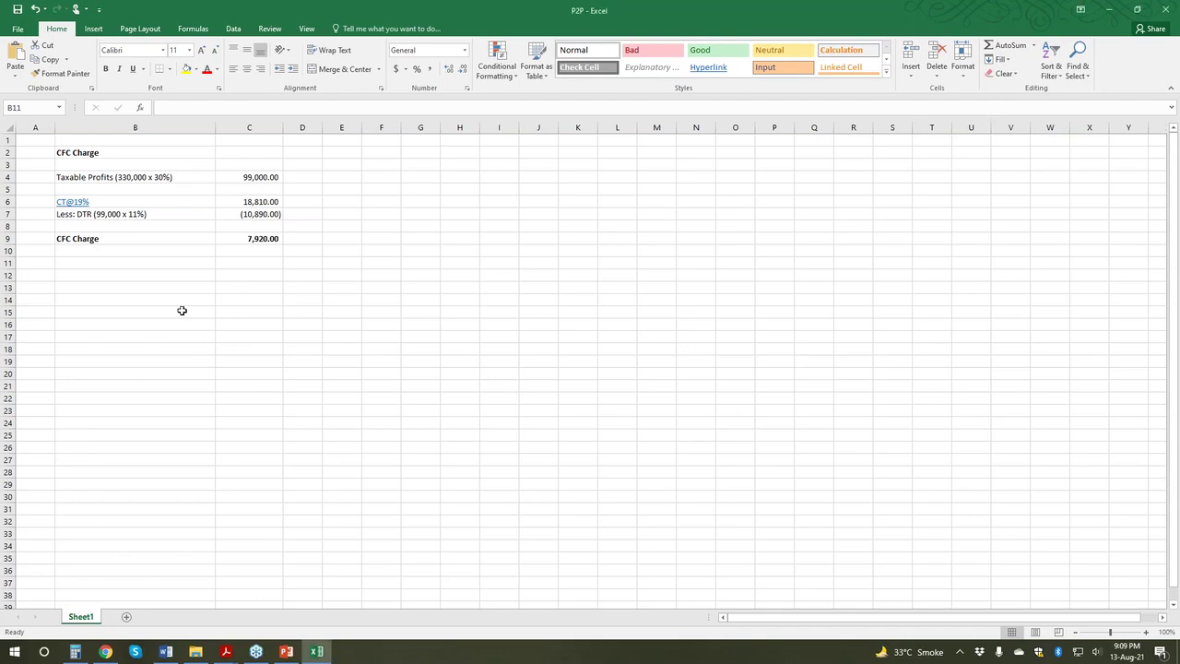
pyautogui.click(182, 308)
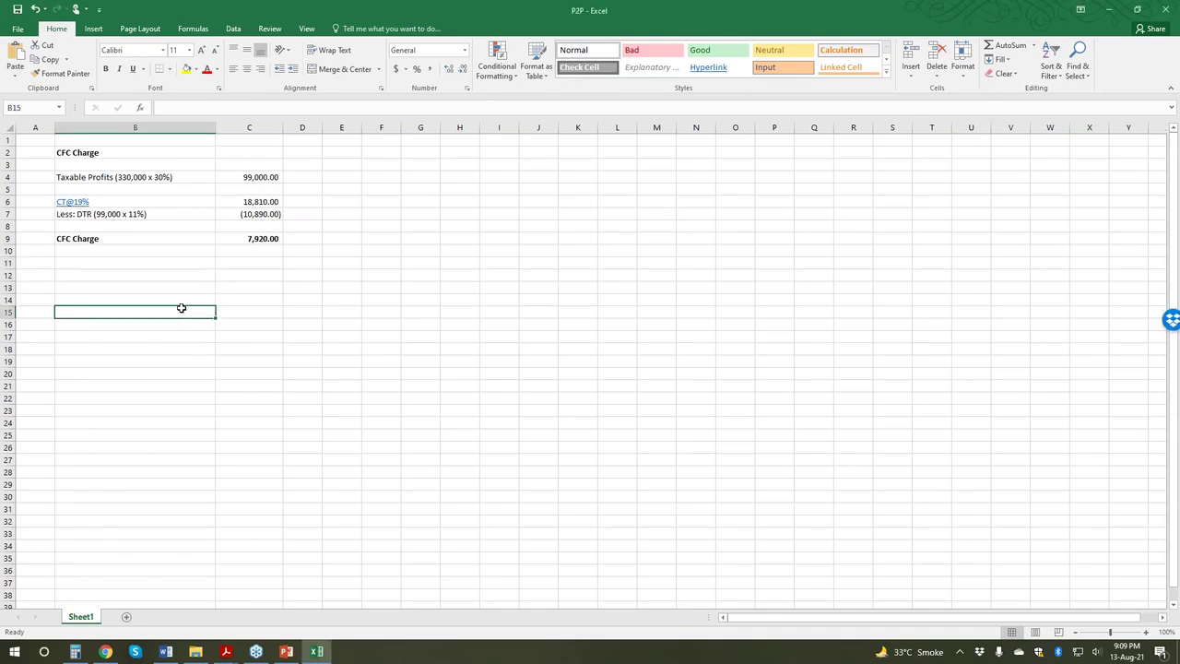
pyautogui.write('BRE')
pyautogui.write('AK 111')
pyautogui.press('BackSpace')
pyautogui.press('BackSpace')
pyautogui.press('BackSpace')
pyautogui.write('!!!')
pyautogui.press('Return')
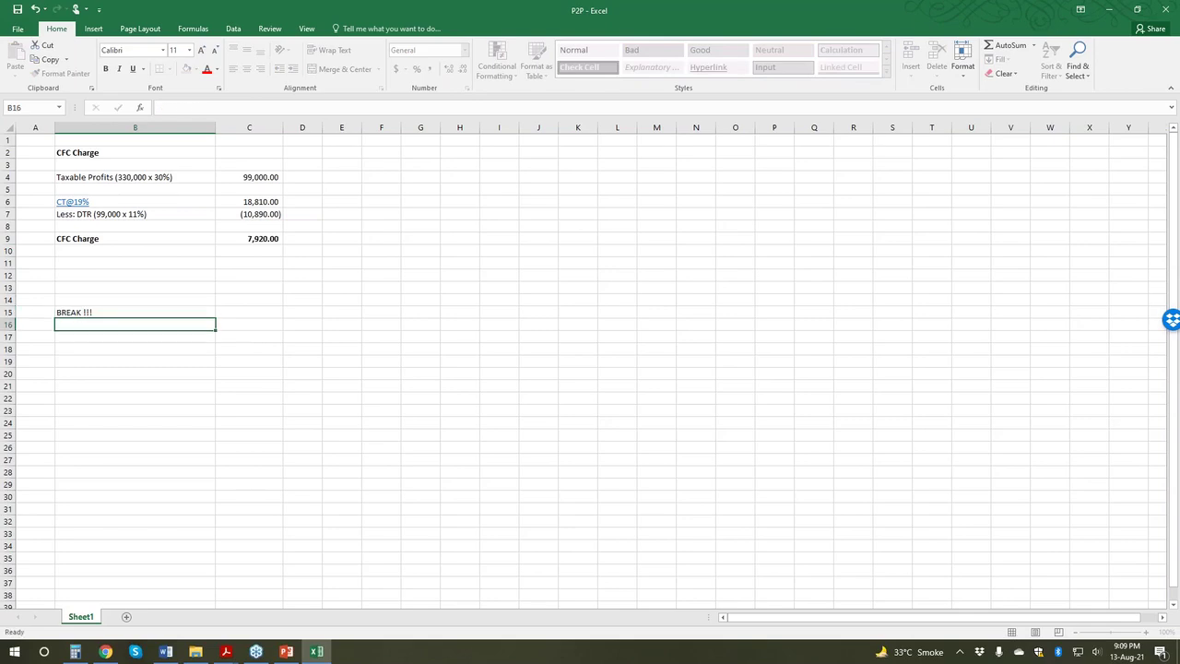
pyautogui.click(134, 313)
pyautogui.hotkey('ctrl', 'b')
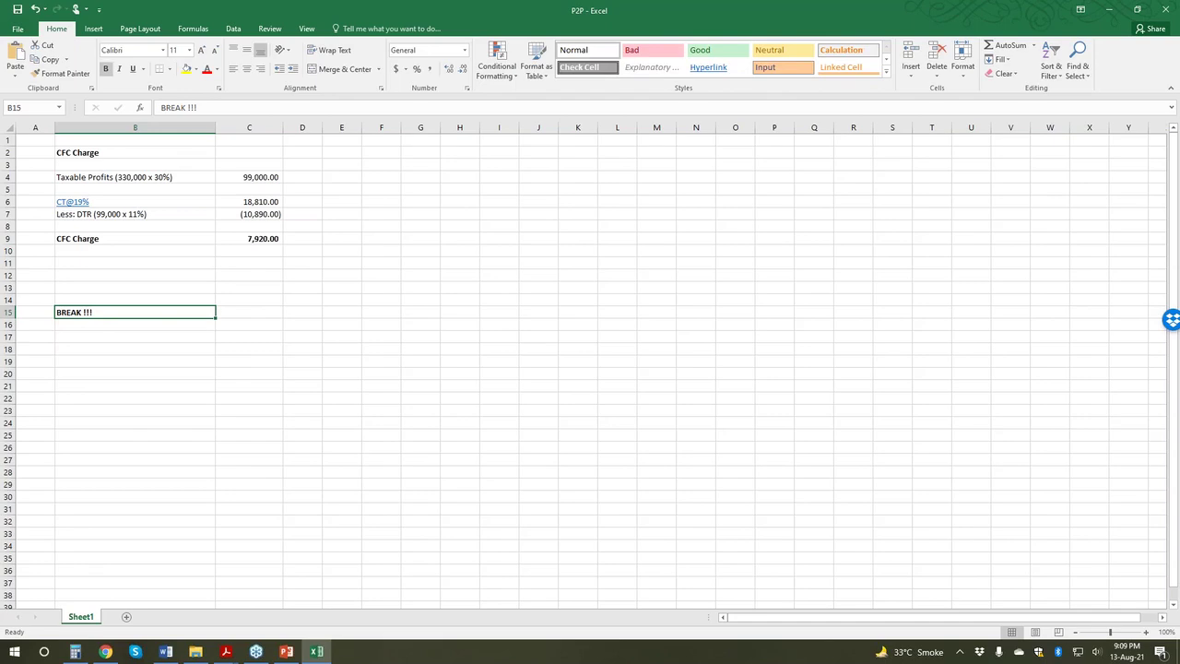
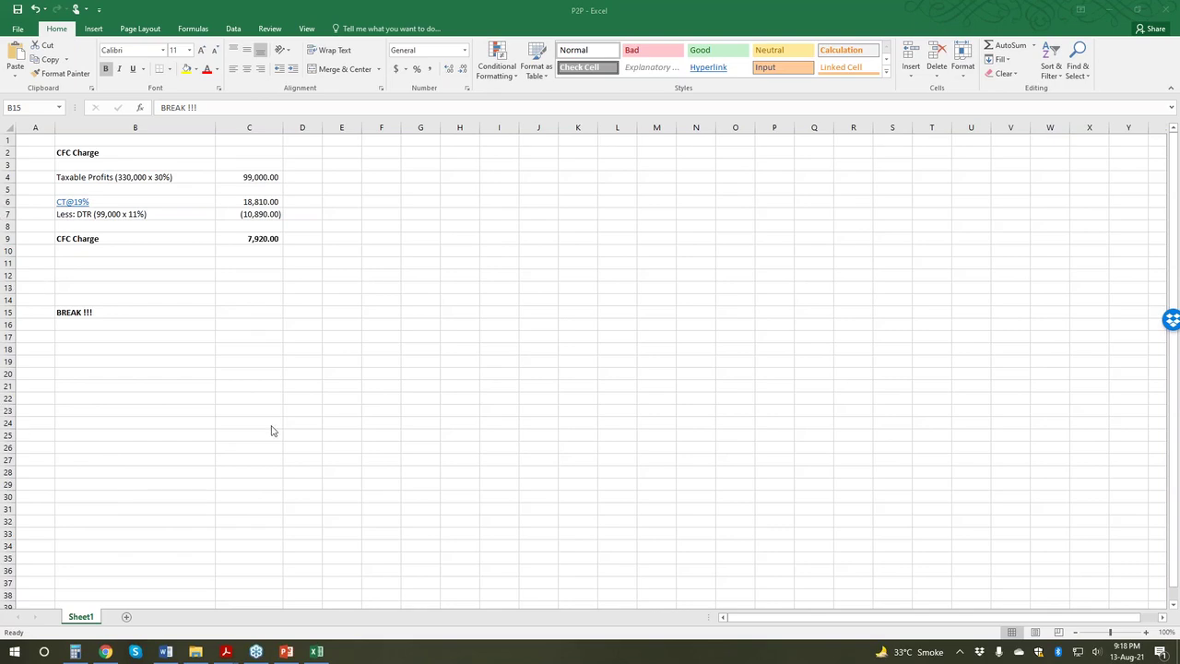
# Step: Switch to Acrobat Reader and bring up the P6-Questions Day Wise Plan PDF
pyautogui.moveTo(221, 655)
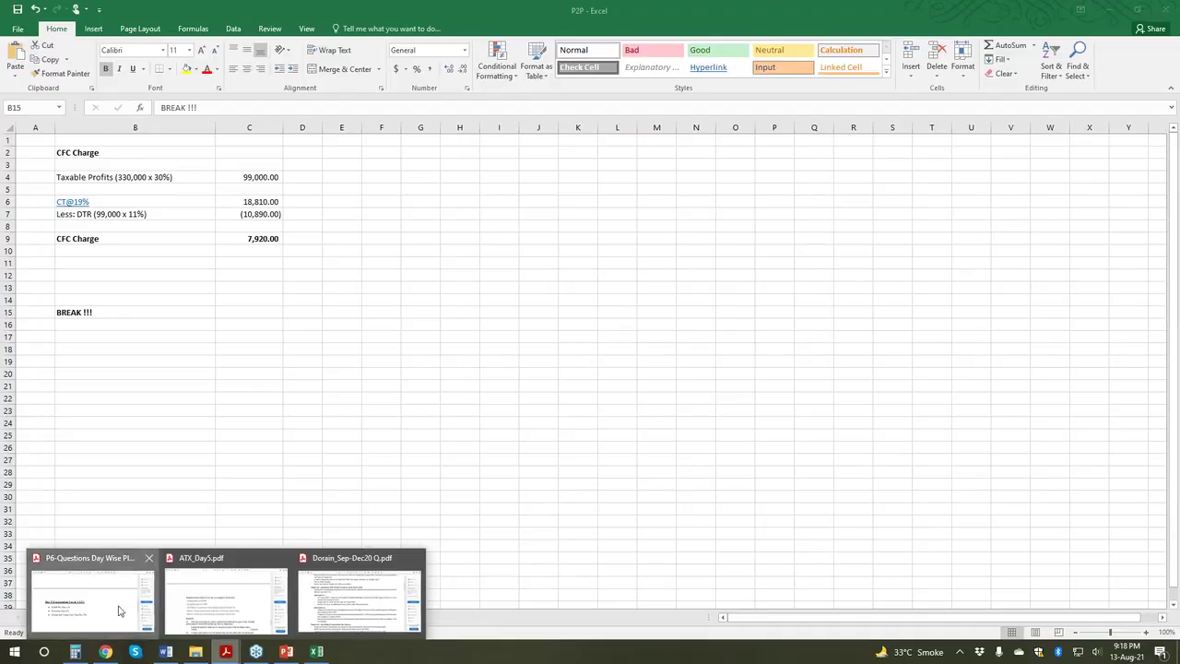
pyautogui.click(118, 605)
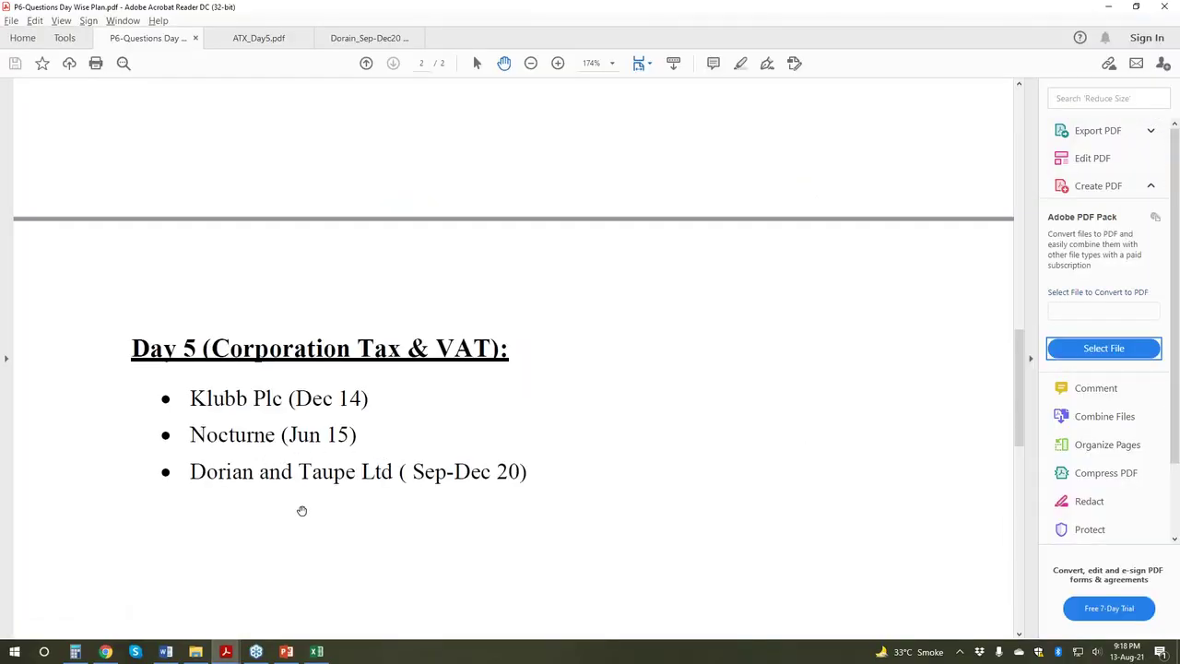
# Step: Bring up ATX_Day5.pdf in Acrobat Reader and go to the Nocturne Ltd (Jun 15) question on page 2
pyautogui.moveTo(226, 652)
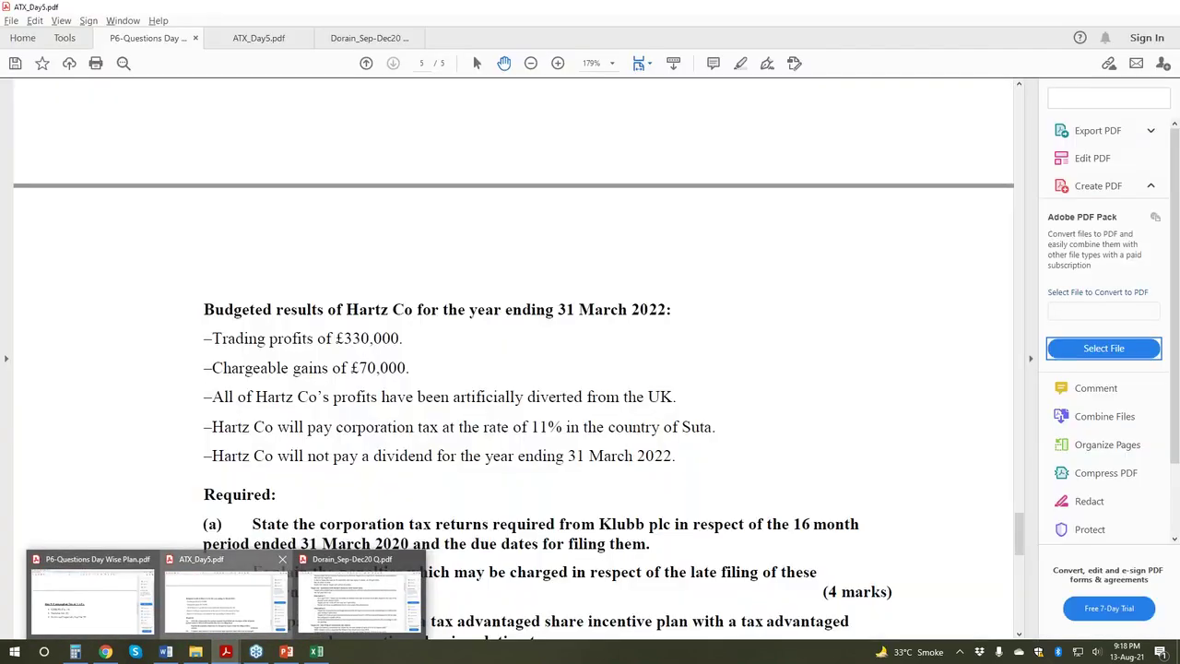
pyautogui.click(250, 616)
pyautogui.scroll(-2, 353, 498)
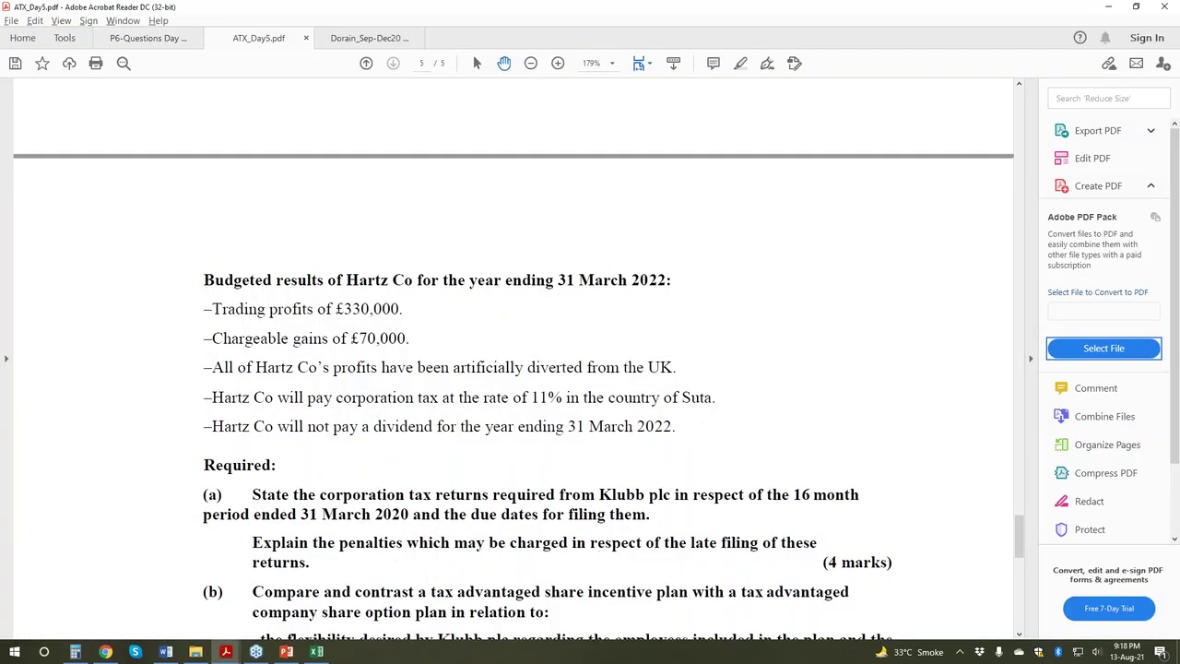
pyautogui.moveTo(1021, 555); pyautogui.dragTo(998, 145)
pyautogui.scroll(-10, 593, 527)
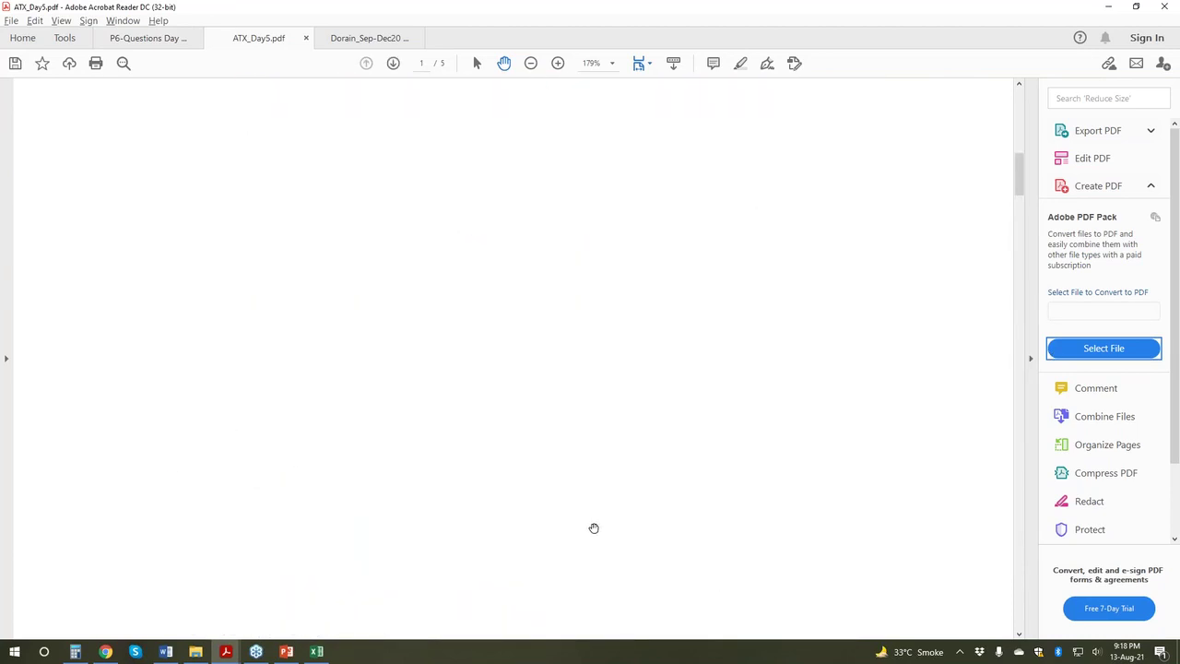
pyautogui.scroll(-5, 594, 527)
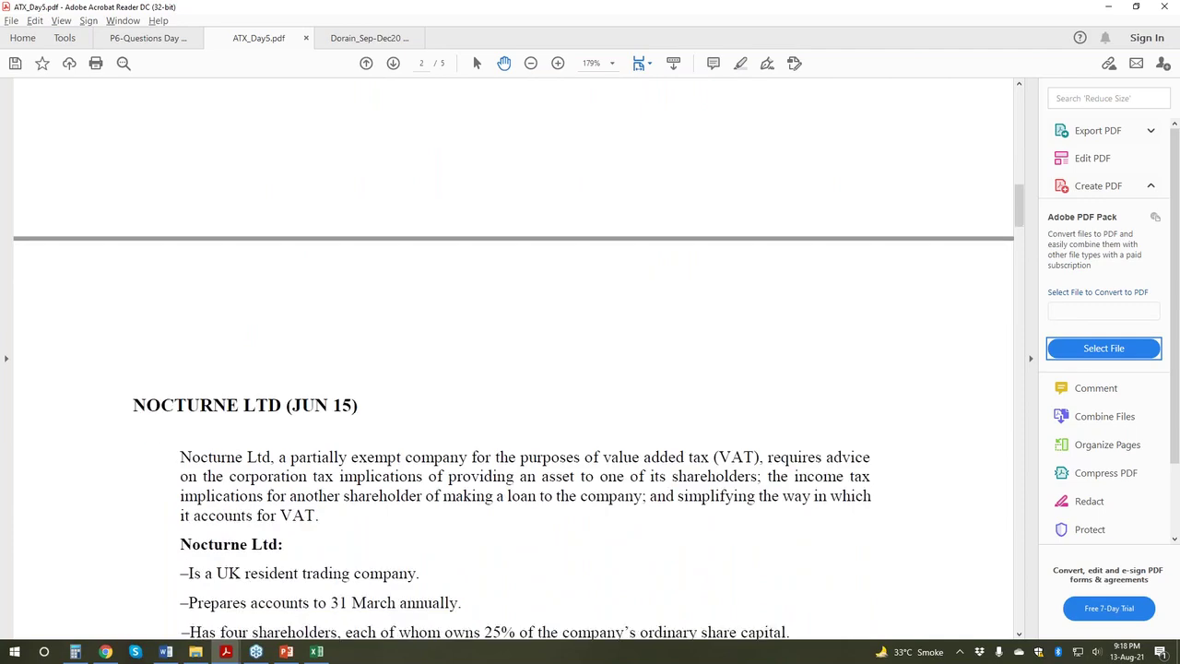
pyautogui.scroll(-3, 795, 207)
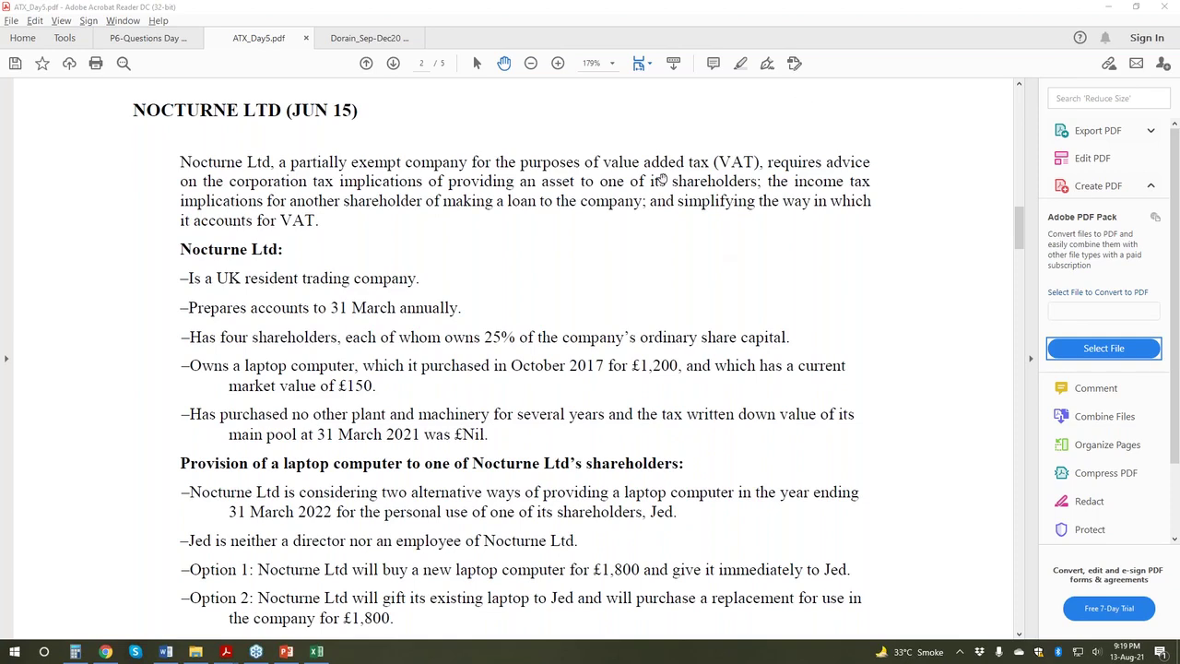
# Step: Read the Nocturne Ltd question through to its requirements, return to the company facts and highlight the main pool's tax written down value
pyautogui.scroll(-1, 661, 177)
pyautogui.scroll(-15, 661, 203)
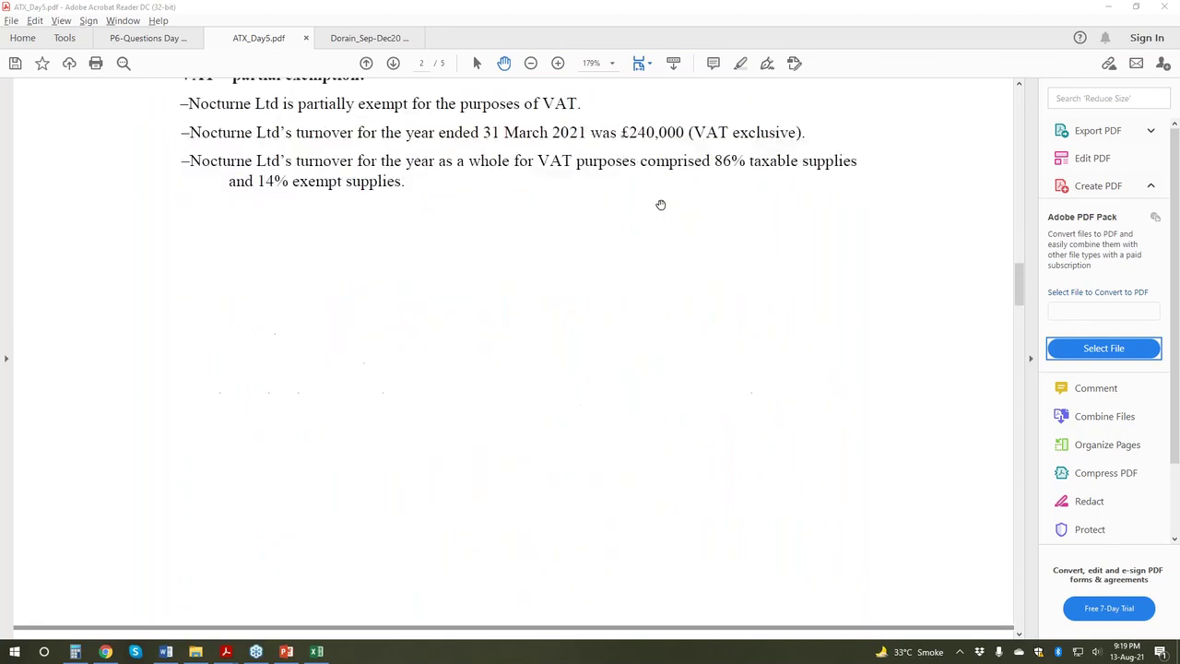
pyautogui.scroll(-12, 661, 224)
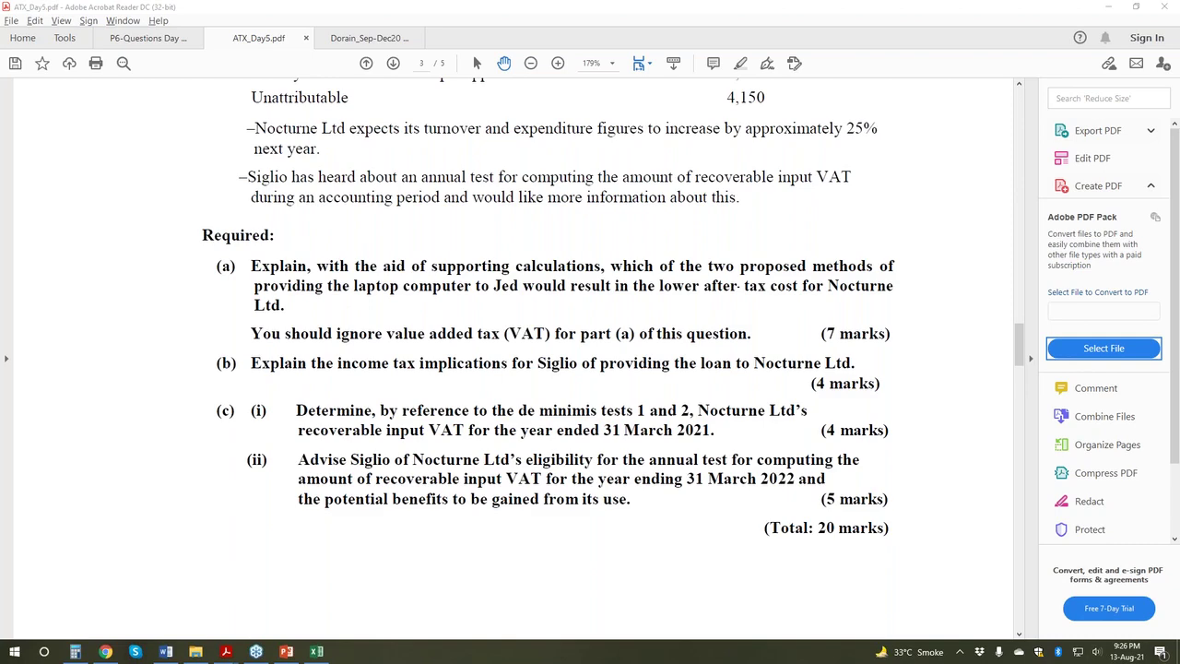
pyautogui.scroll(10, 631, 215)
pyautogui.scroll(15, 630, 215)
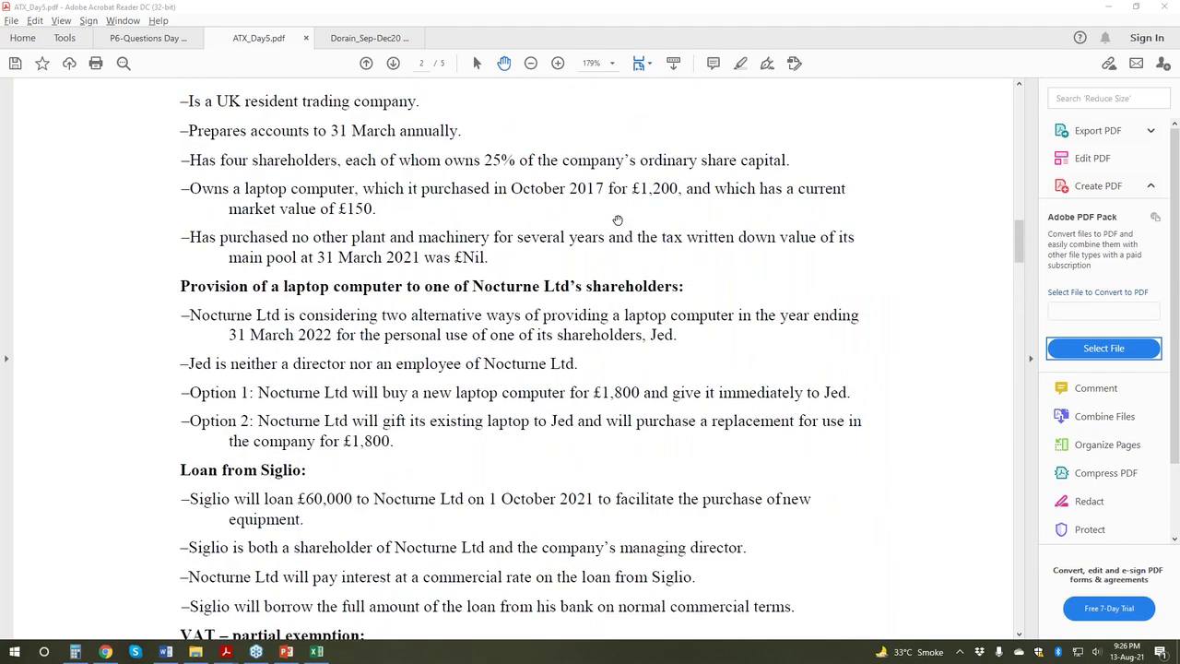
pyautogui.scroll(4, 617, 219)
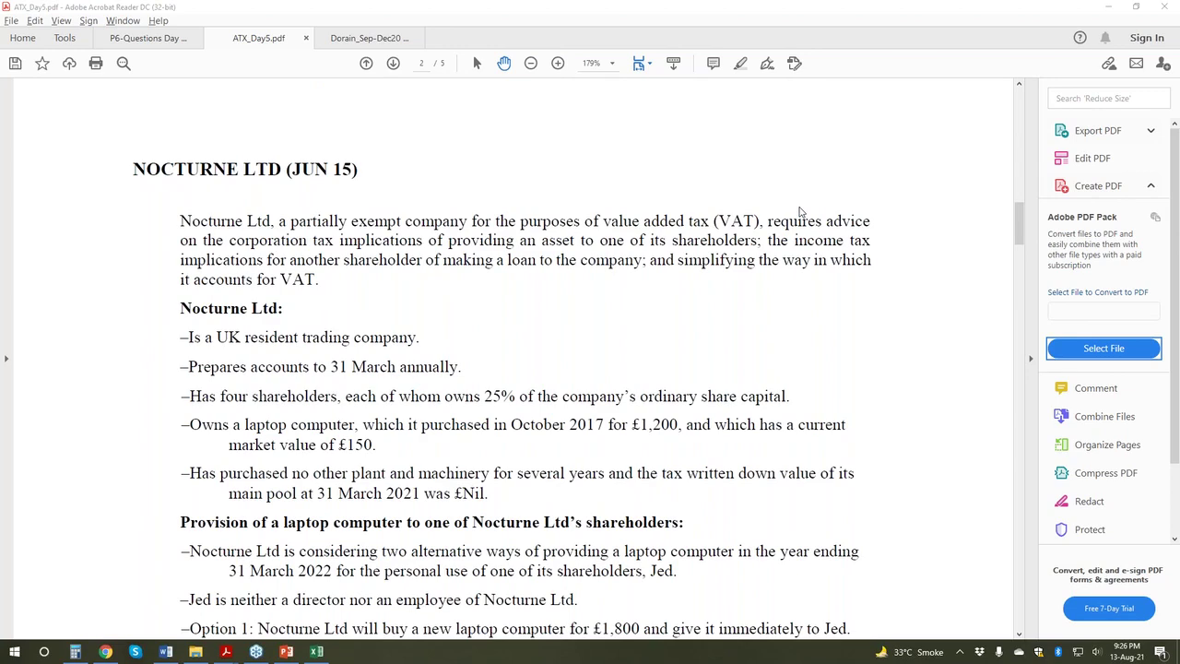
pyautogui.scroll(-2, 620, 271)
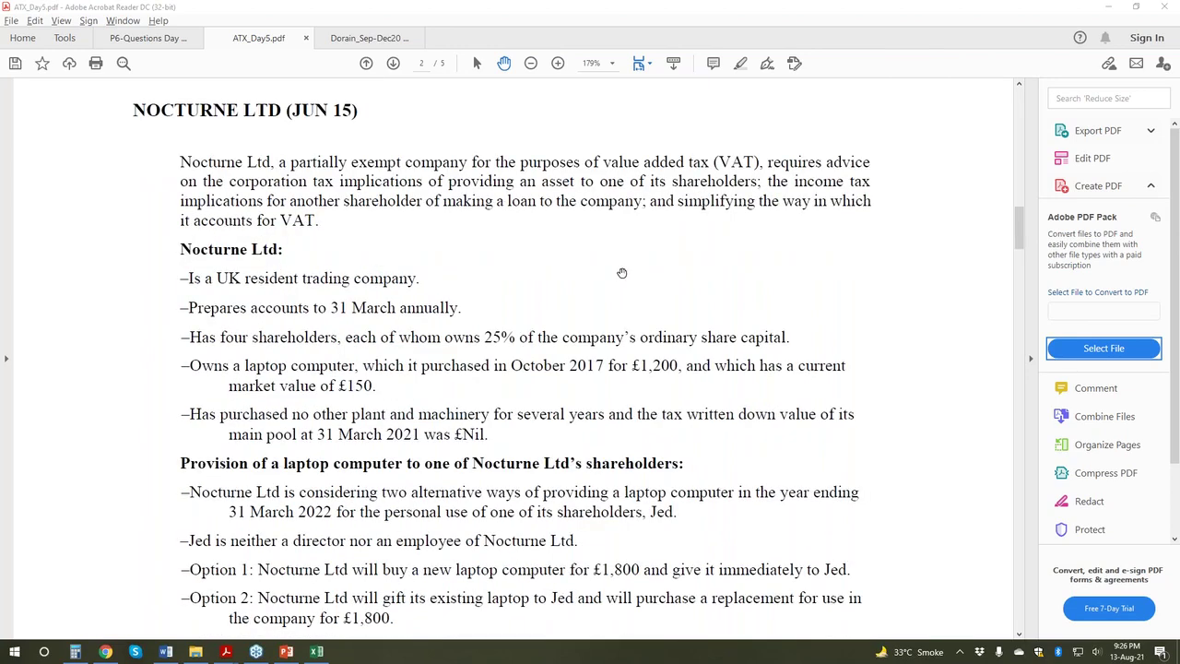
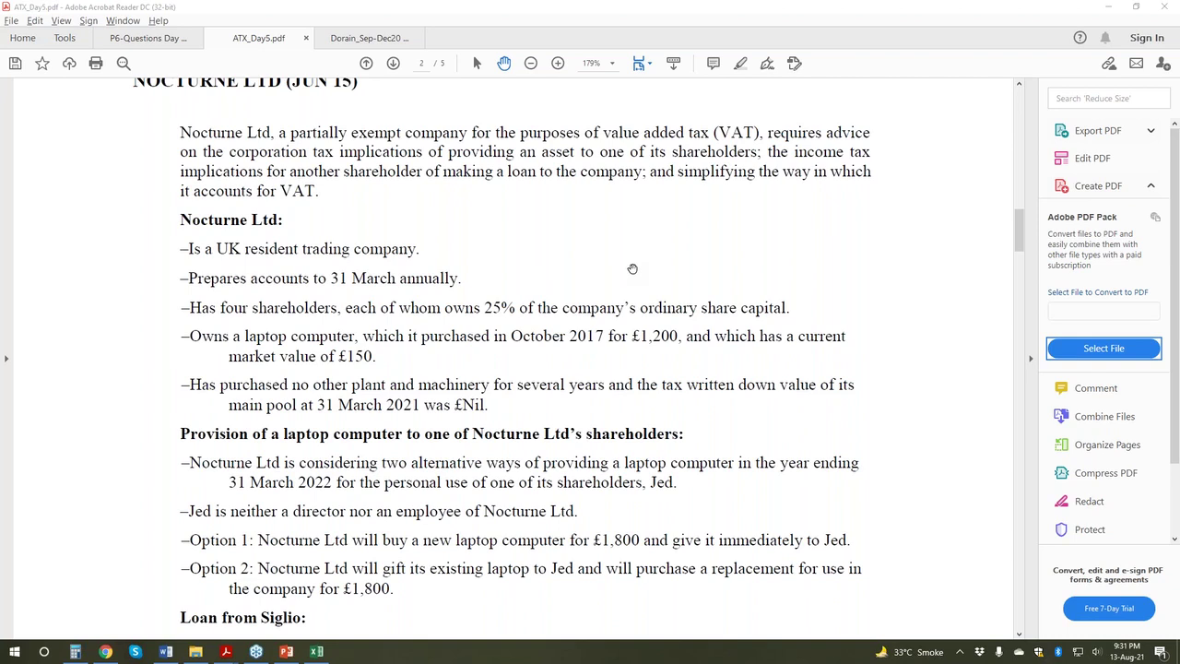
pyautogui.moveTo(453, 404); pyautogui.dragTo(485, 404)
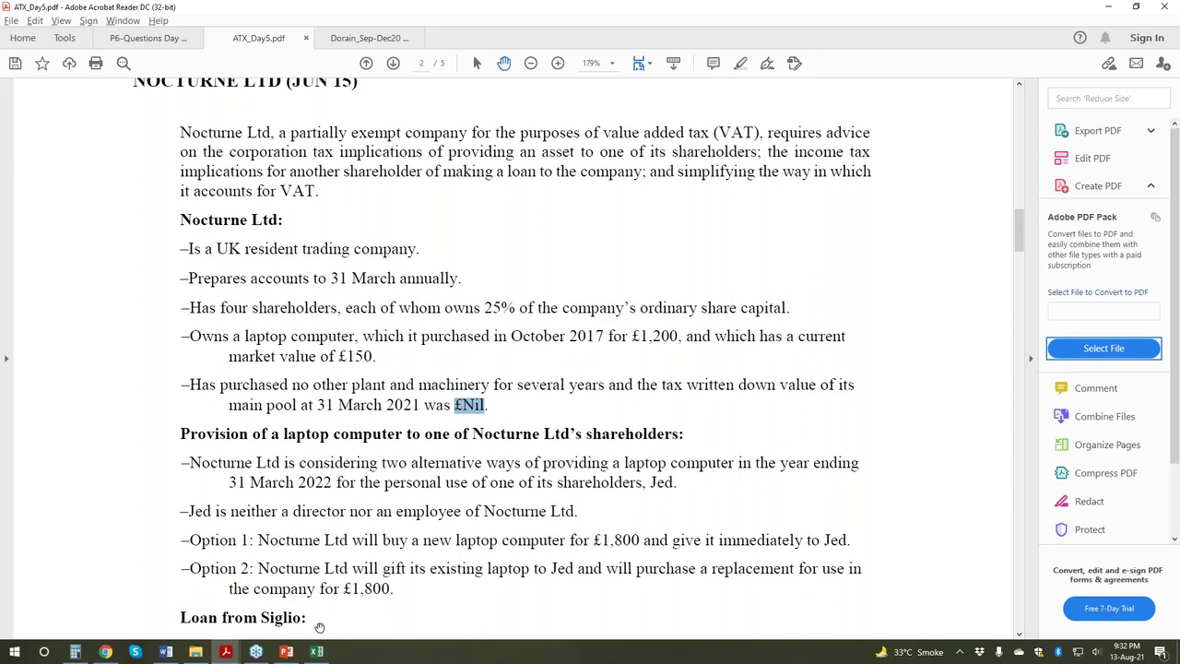
# Step: Switch to the P2P workbook in Excel and replace the break notice in cell B15 with the heading "Option 2"
pyautogui.click(315, 652)
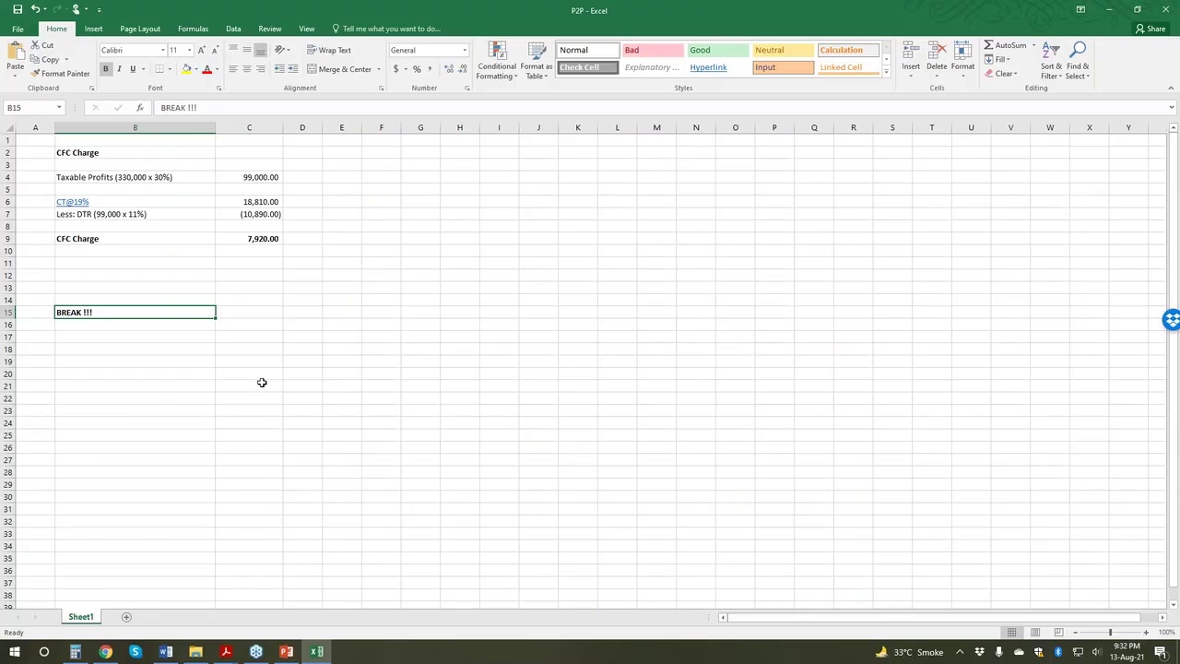
pyautogui.press('BackSpace')
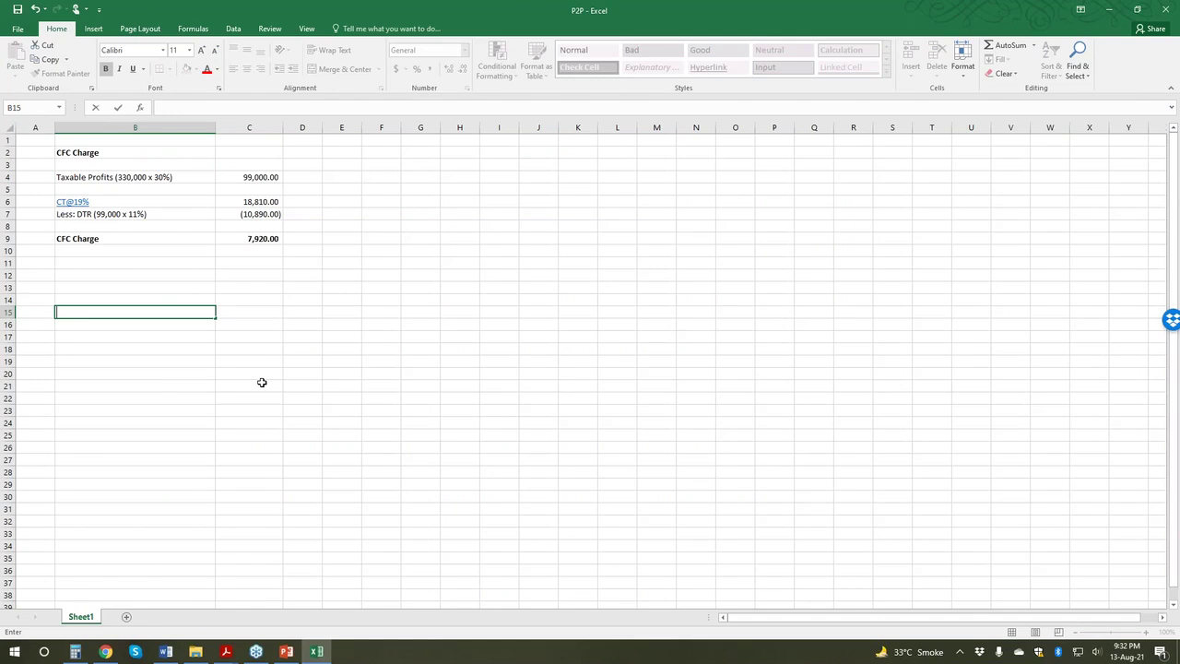
pyautogui.hotkey('ctrl', 'Return')
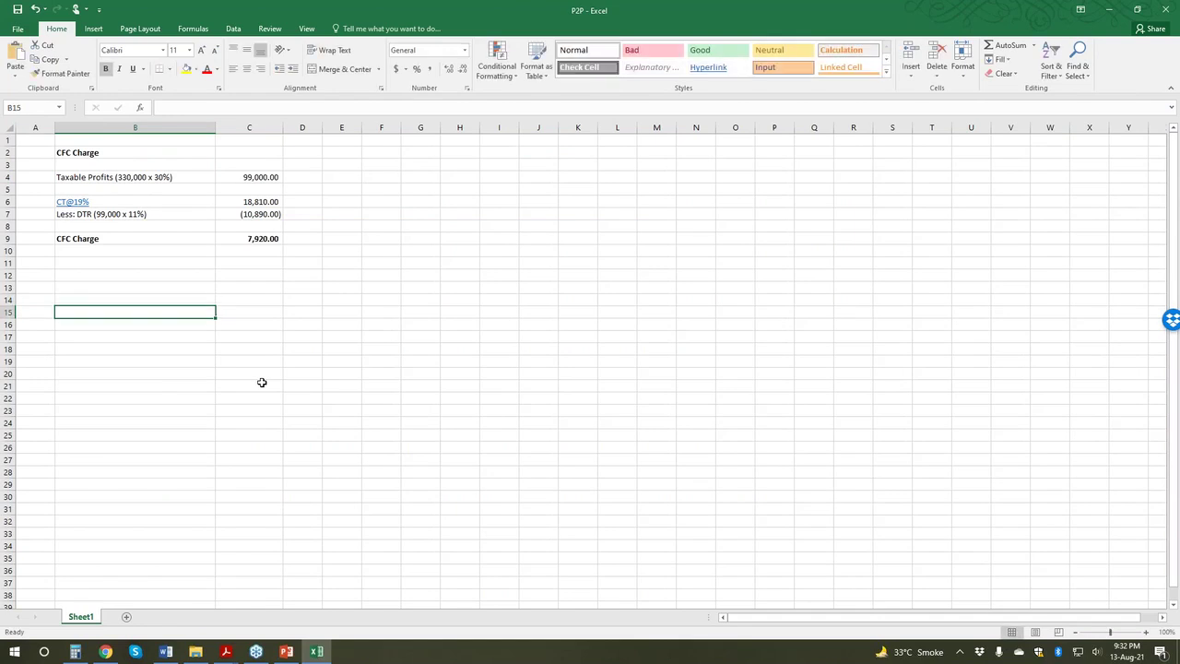
pyautogui.write('I')
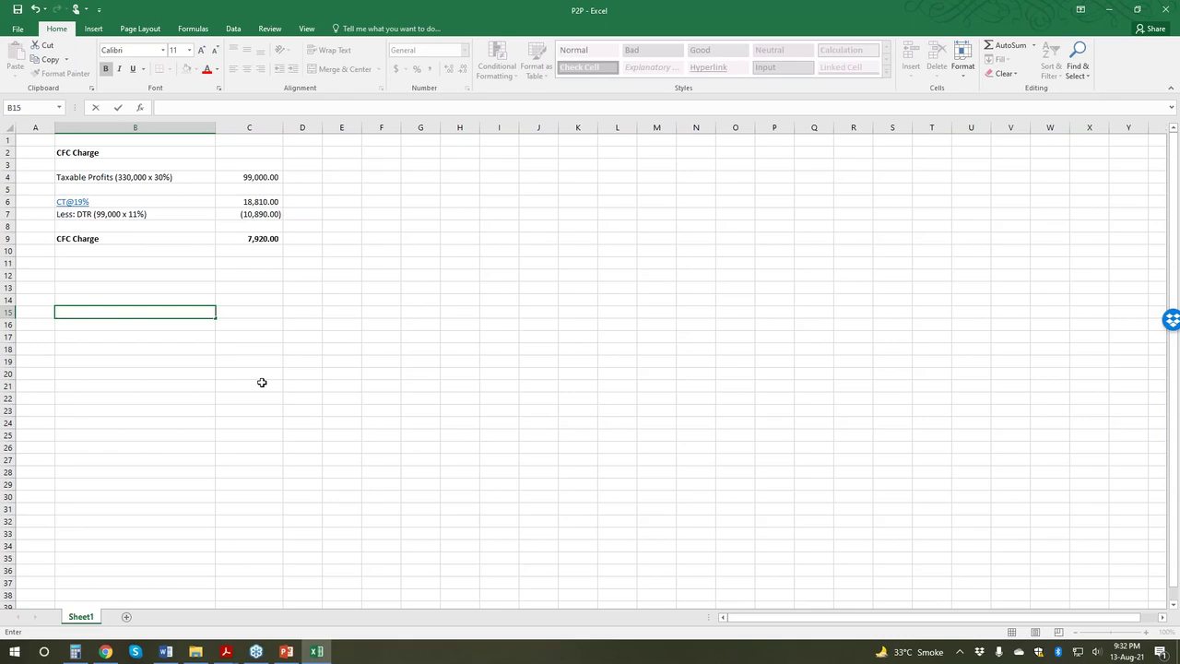
pyautogui.press('Escape')
pyautogui.write('OP')
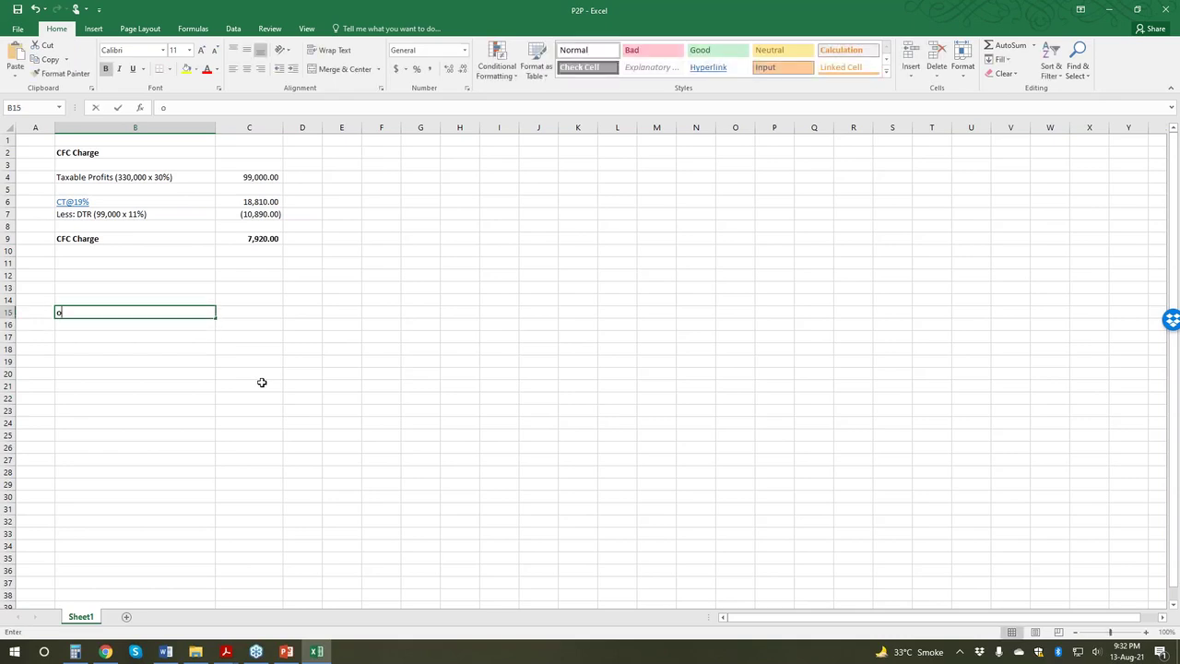
pyautogui.press('BackSpace')
pyautogui.press('BackSpace')
pyautogui.write('Option 2')
pyautogui.press('Return')
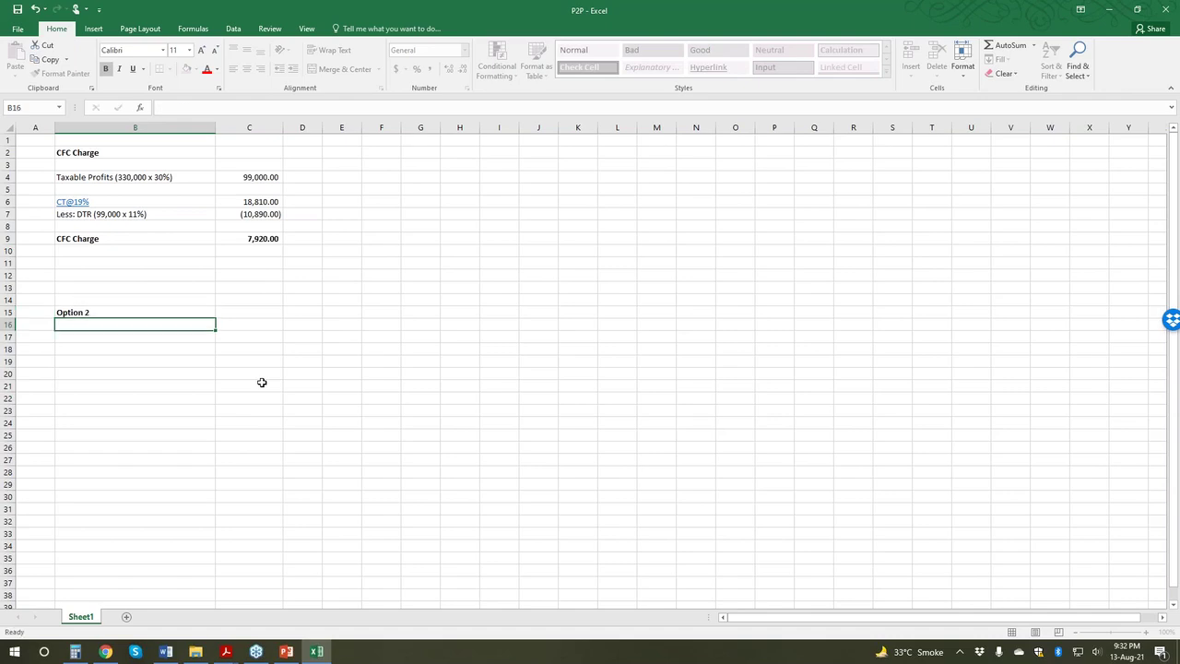
# Step: Label cell B17 "Tax Saving (100% AIA on Laptop) x 19% CT Saving" and wrap its text
pyautogui.press('Return')
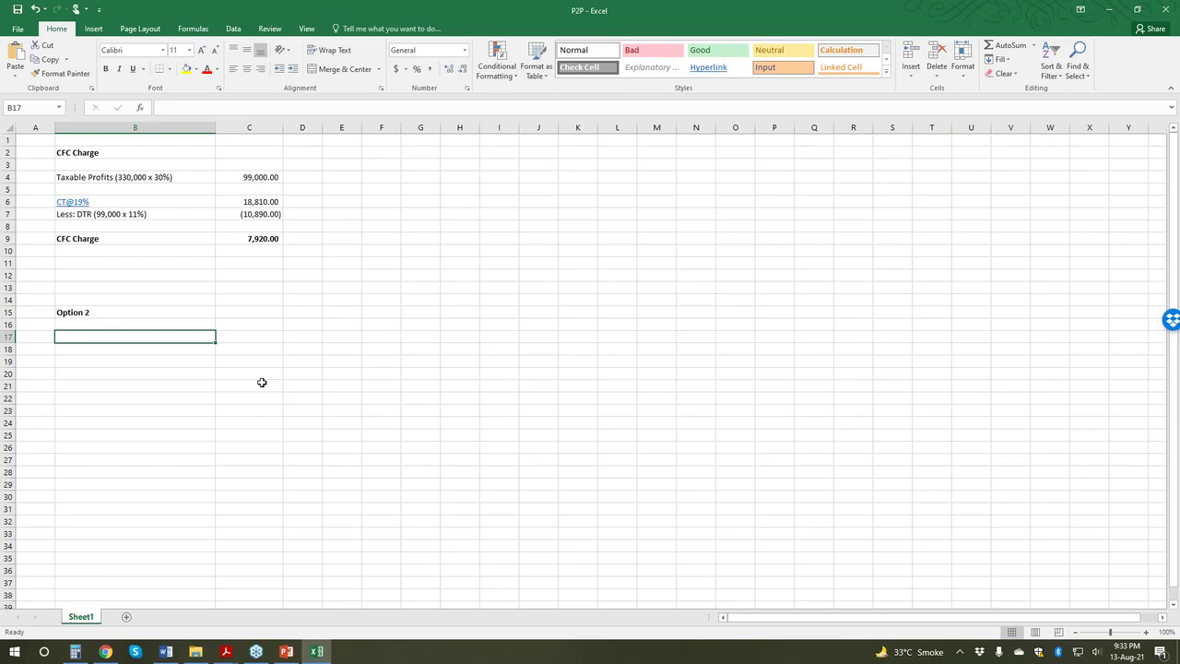
pyautogui.write('Ta')
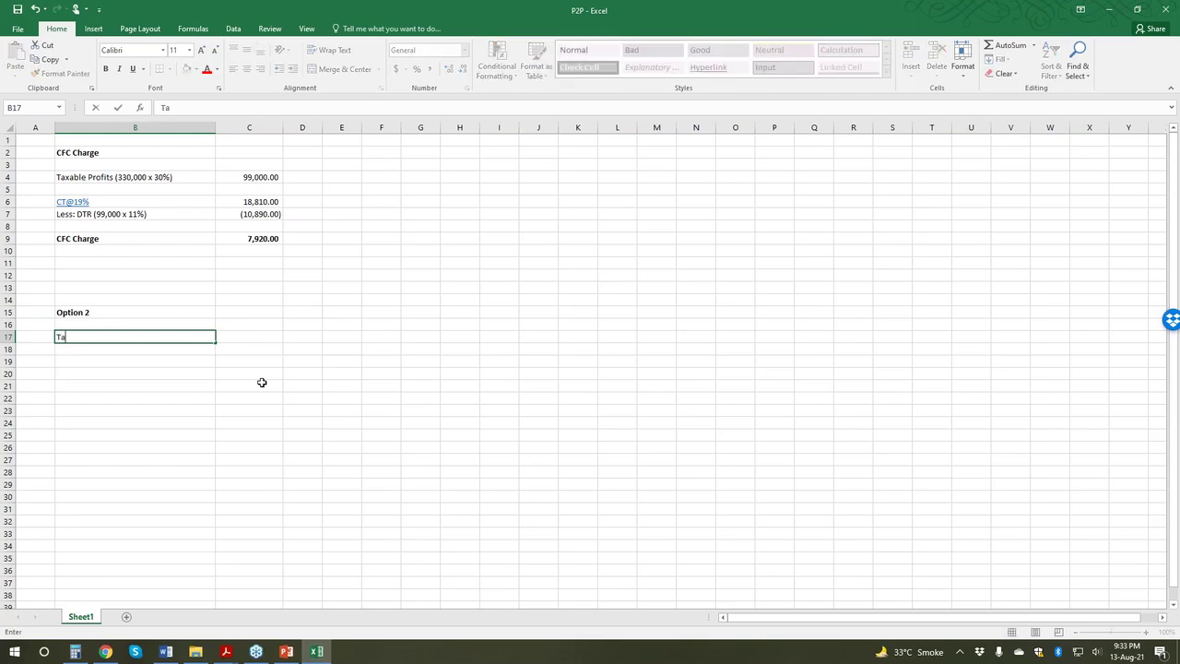
pyautogui.write('x Saving (100% AIA')
pyautogui.press('BackSpace')
pyautogui.write('AIA on')
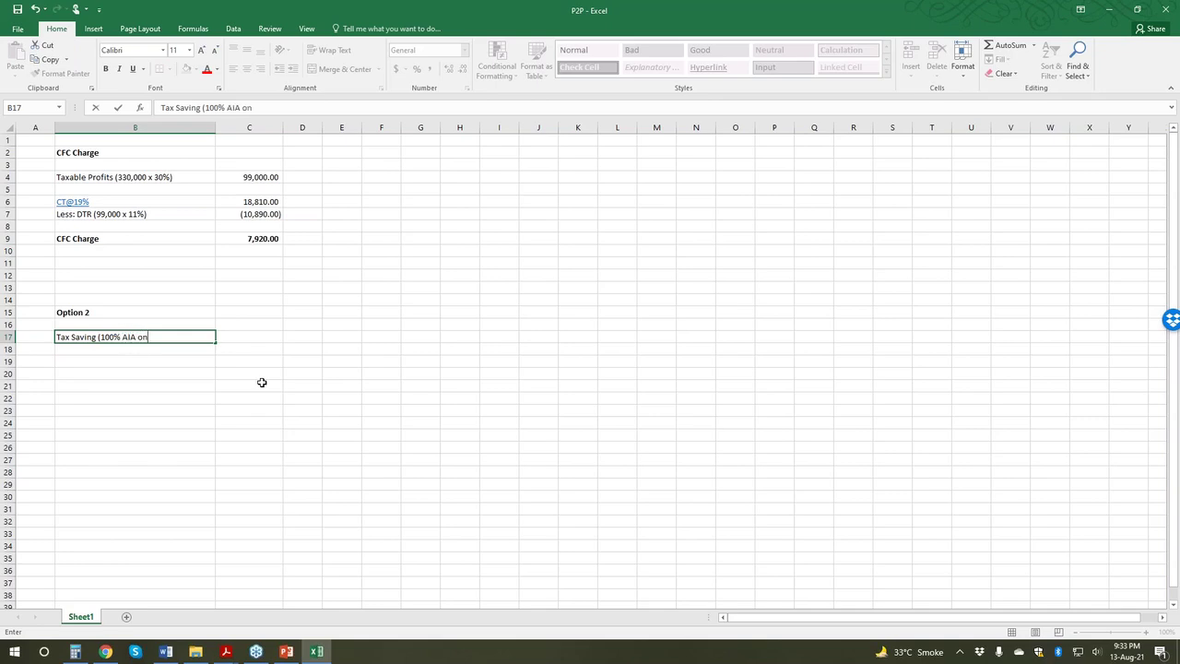
pyautogui.write(' Laptop) x 19% CT Saving')
pyautogui.press('Return')
pyautogui.click(130, 335)
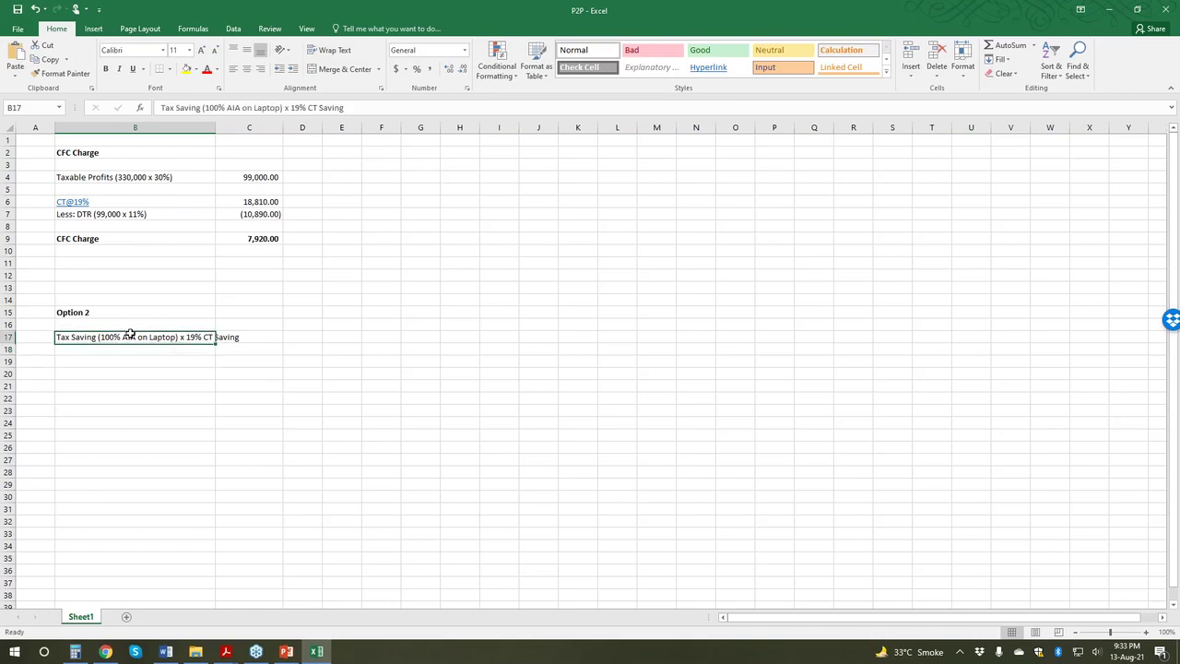
pyautogui.click(334, 50)
# Step: Calculate the laptop's tax saving in cell C17 with the formula =1800*19%
pyautogui.click(244, 340)
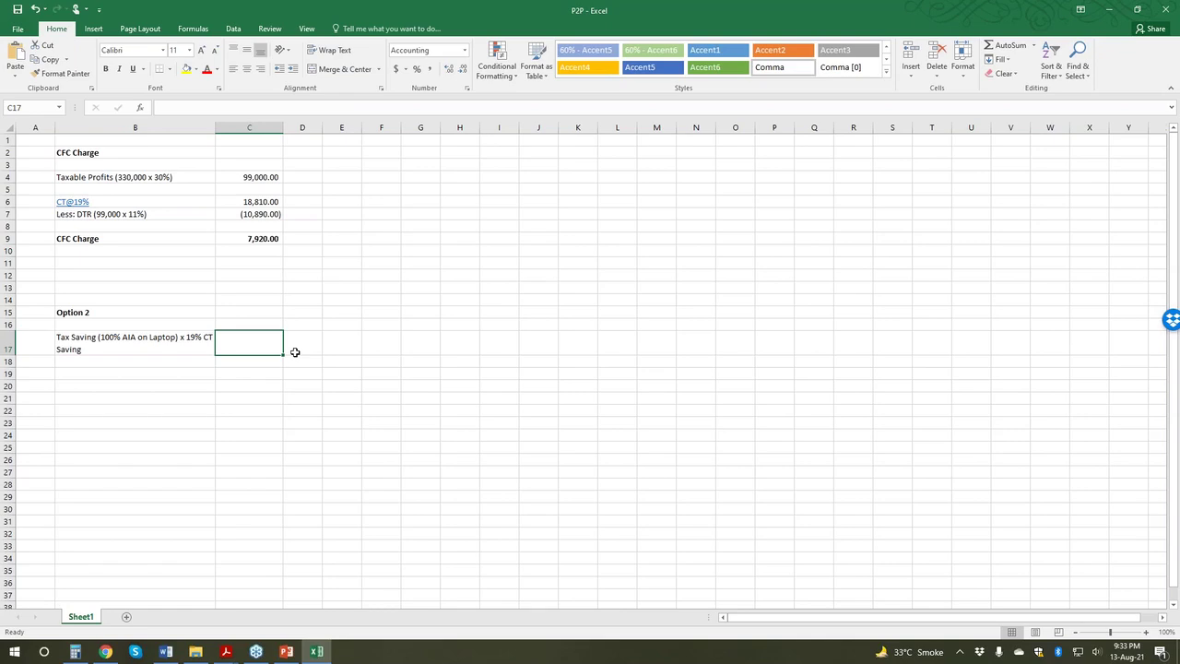
pyautogui.write('=18')
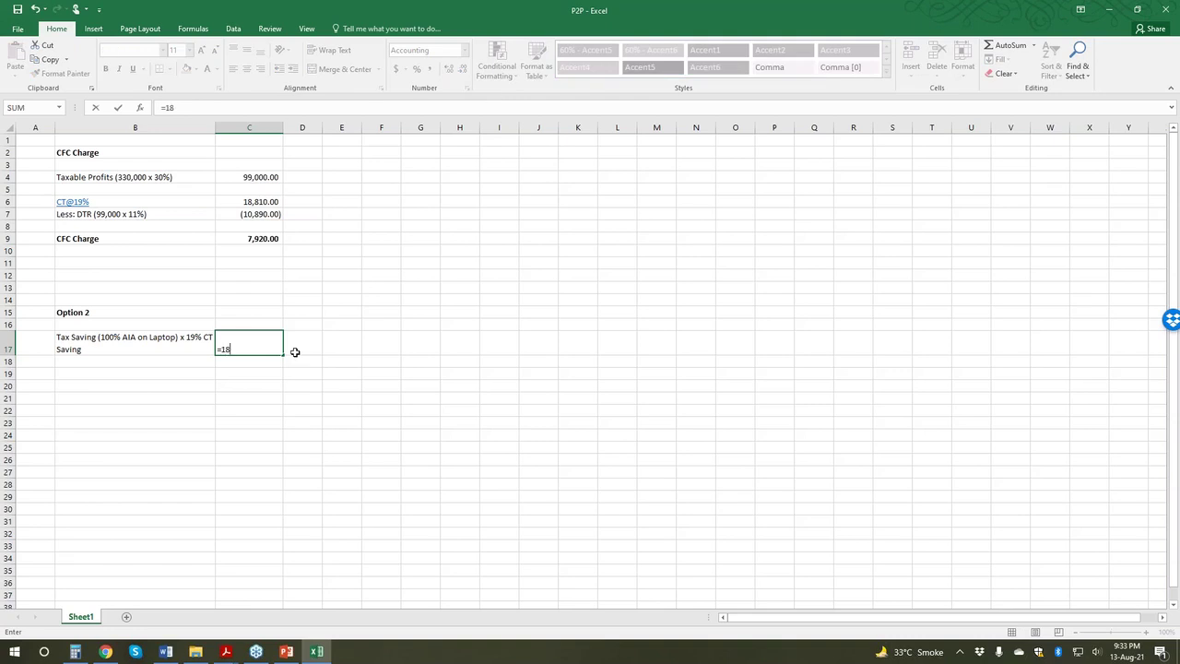
pyautogui.write('00*19%')
pyautogui.press('Return')
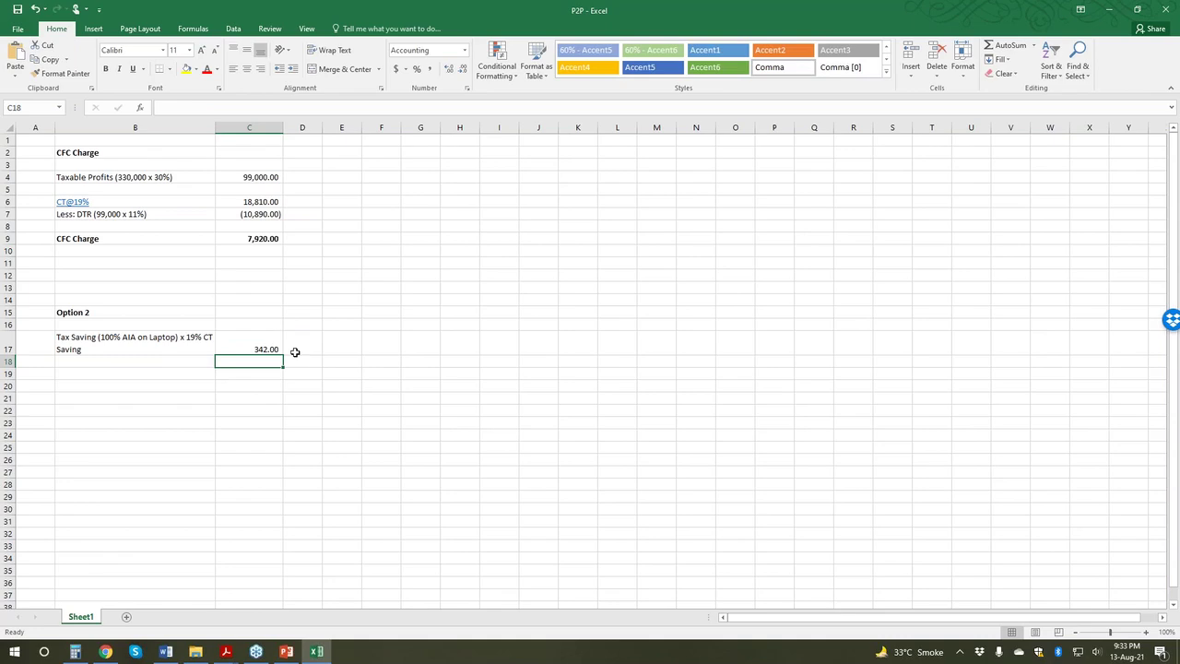
# Step: Label cell B18 "Balancing Charge ( 150 x 19%)" and calculate it as a negative in C18 with =-(150*19%)
pyautogui.press('Left')
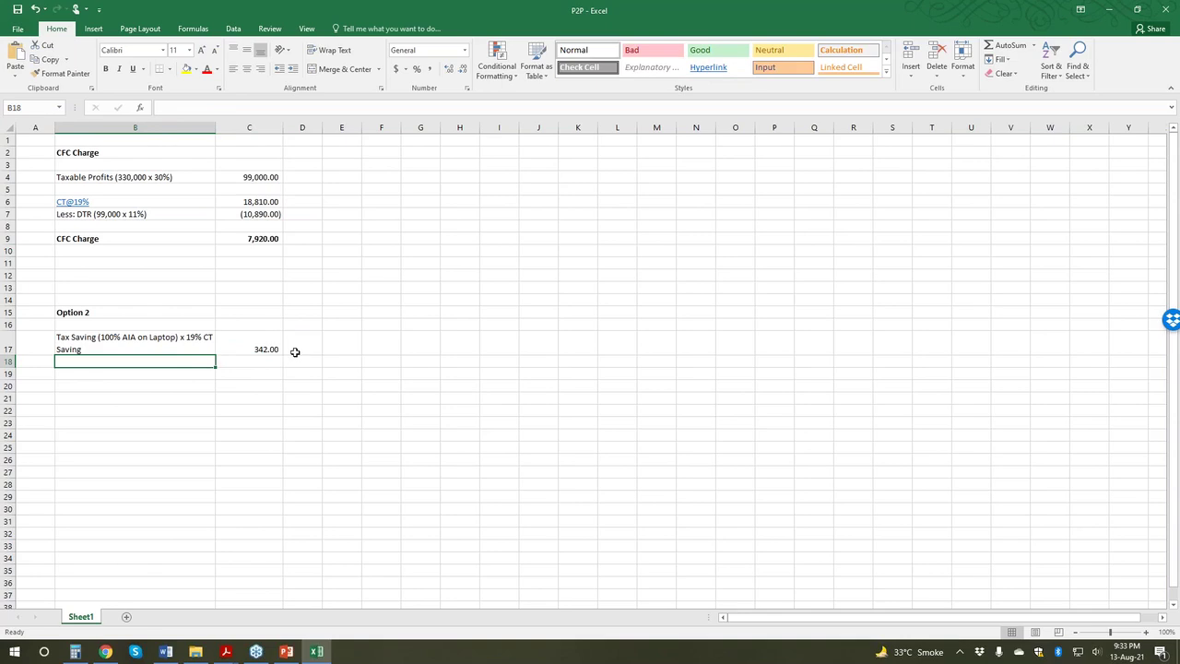
pyautogui.write('Balan')
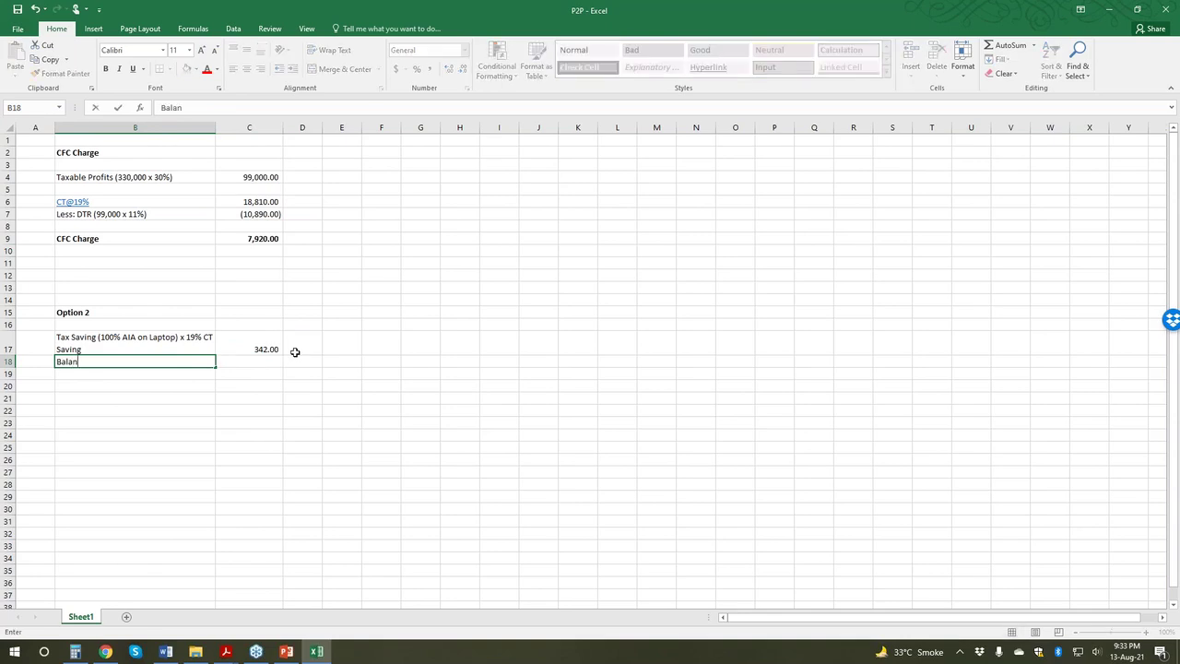
pyautogui.write('cing Charge ( 150 x')
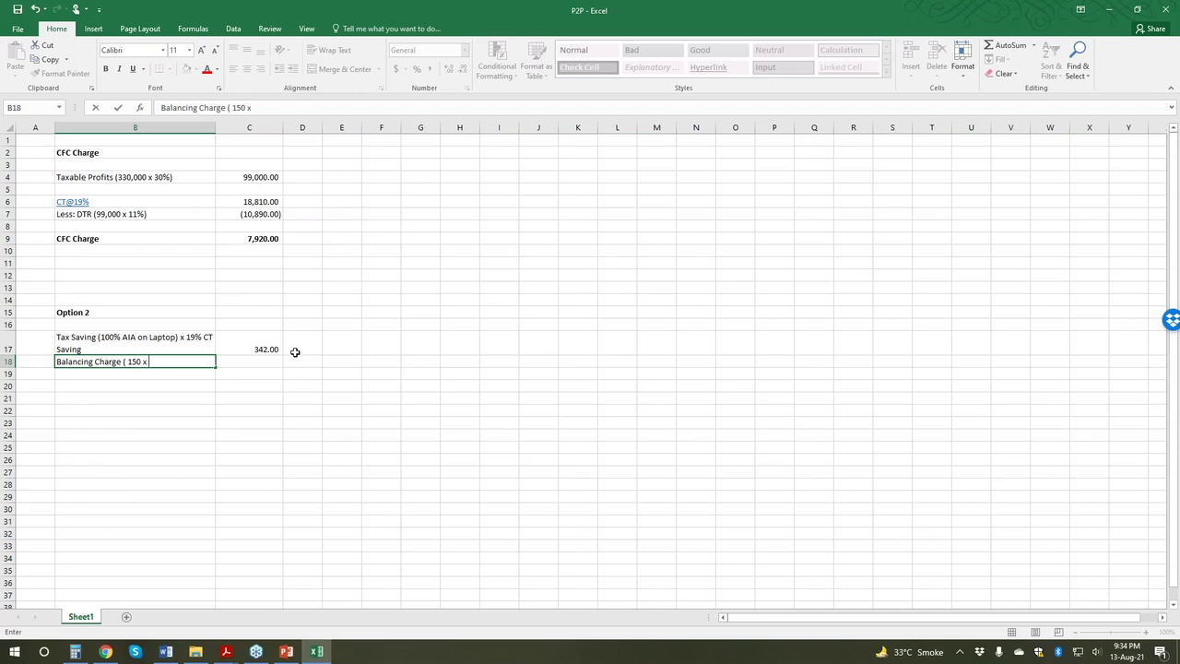
pyautogui.write(' 19%)')
pyautogui.press('Tab')
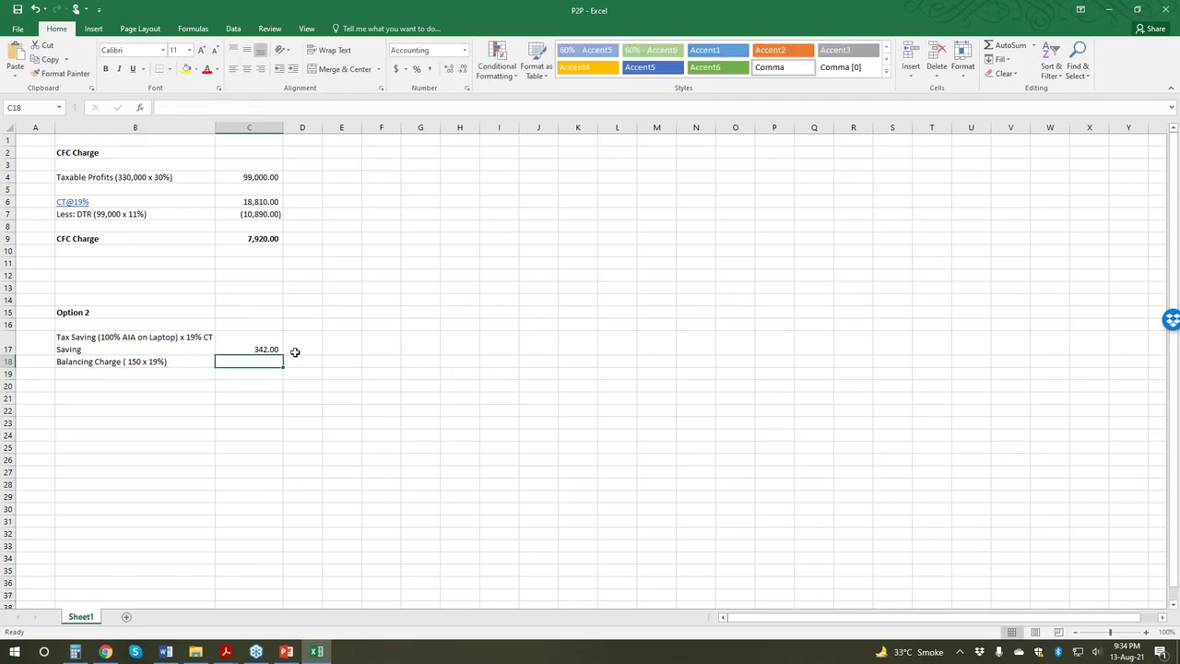
pyautogui.write('=(150')
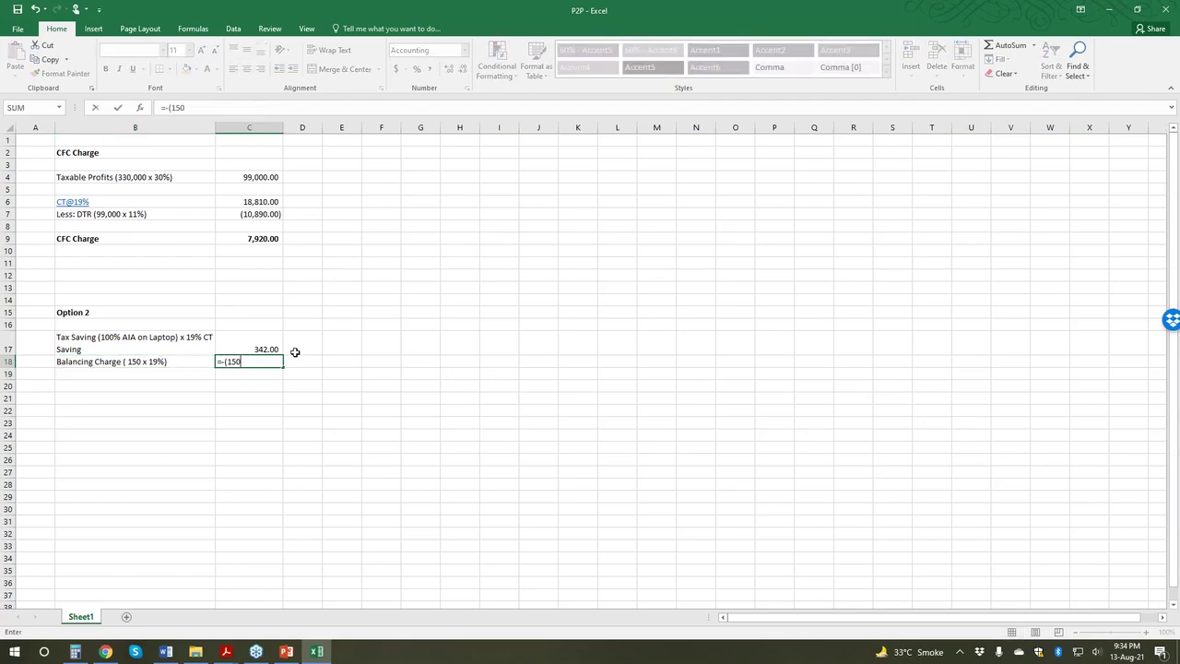
pyautogui.write('*19%)')
pyautogui.press('Return')
pyautogui.press('Return')
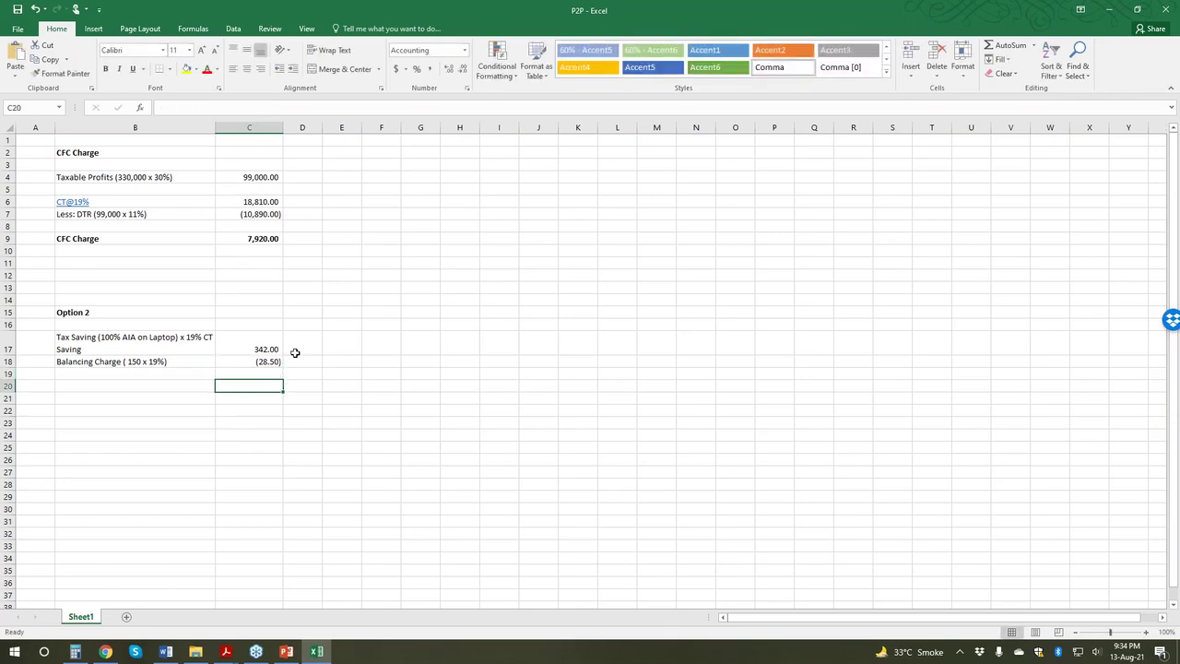
# Step: Add the tax saving and the balancing charge in cell C20 with the formula =C17+C18
pyautogui.press('Up')
pyautogui.press('Up')
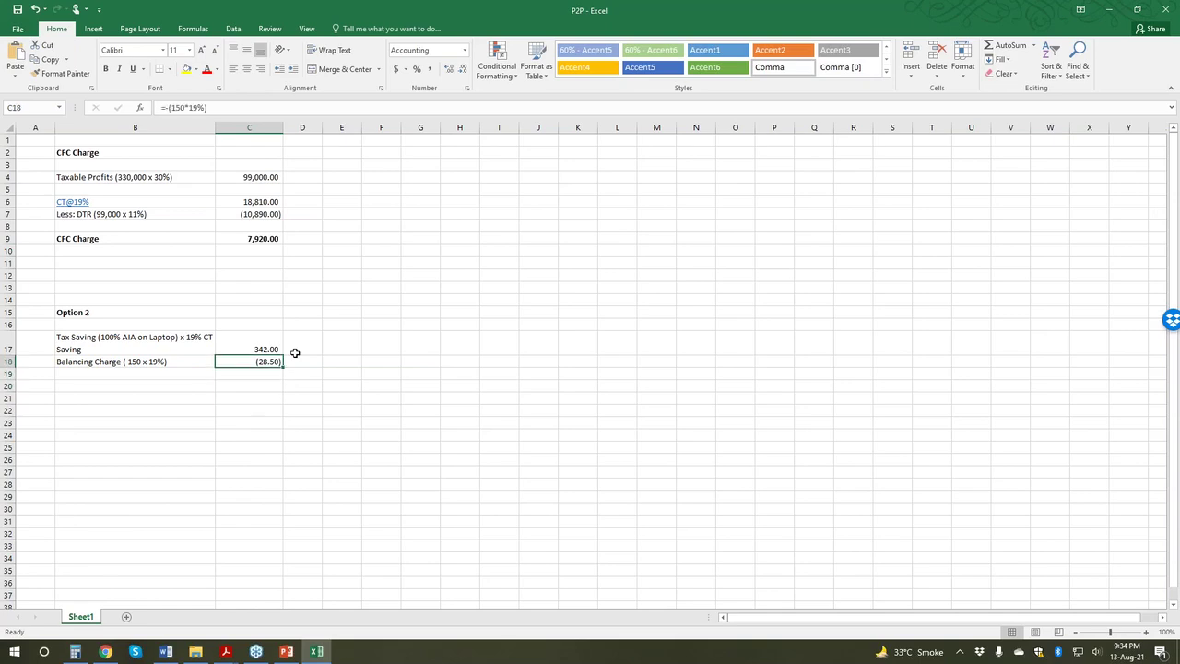
pyautogui.press('Up')
pyautogui.press('Down')
pyautogui.press('Down')
pyautogui.press('Down')
pyautogui.write('=')
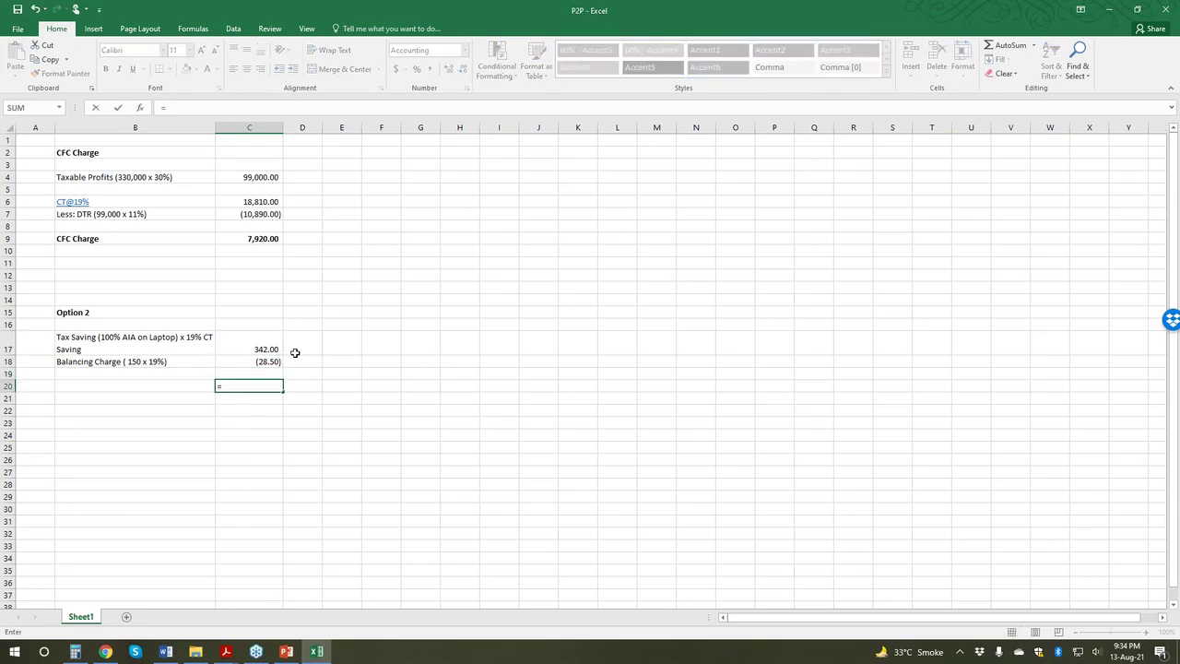
pyautogui.press('Up')
pyautogui.press('Up')
pyautogui.press('Up')
pyautogui.write('+')
pyautogui.press('Up')
pyautogui.press('Up')
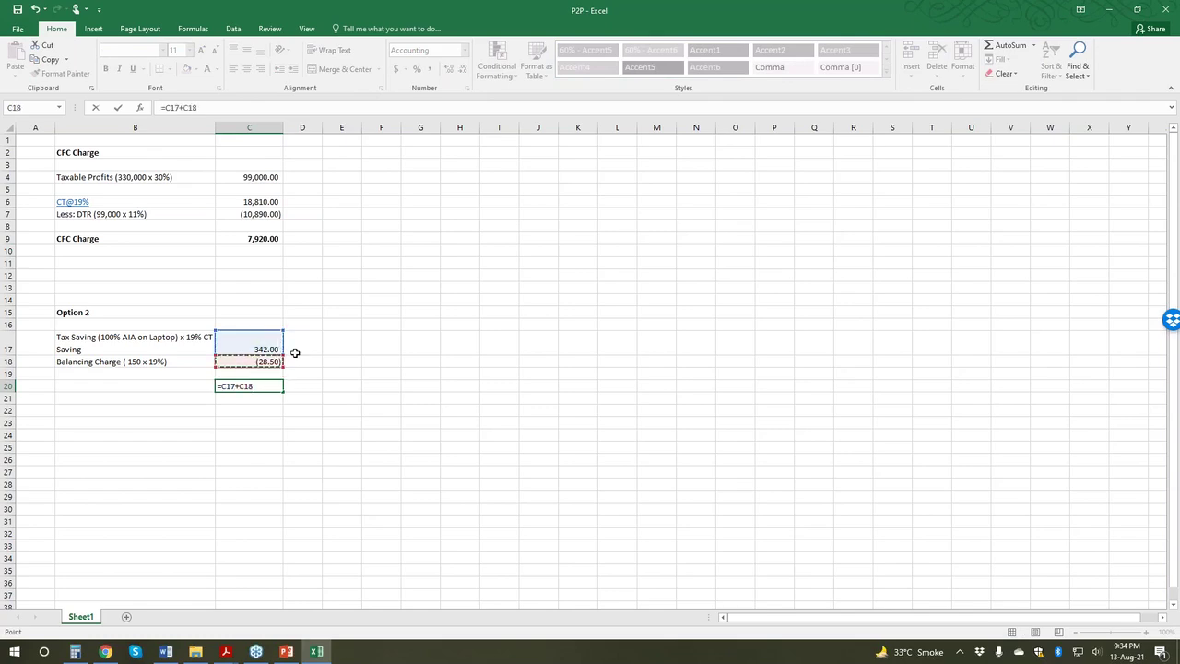
pyautogui.press('Return')
pyautogui.press('Up')
pyautogui.press('Left')
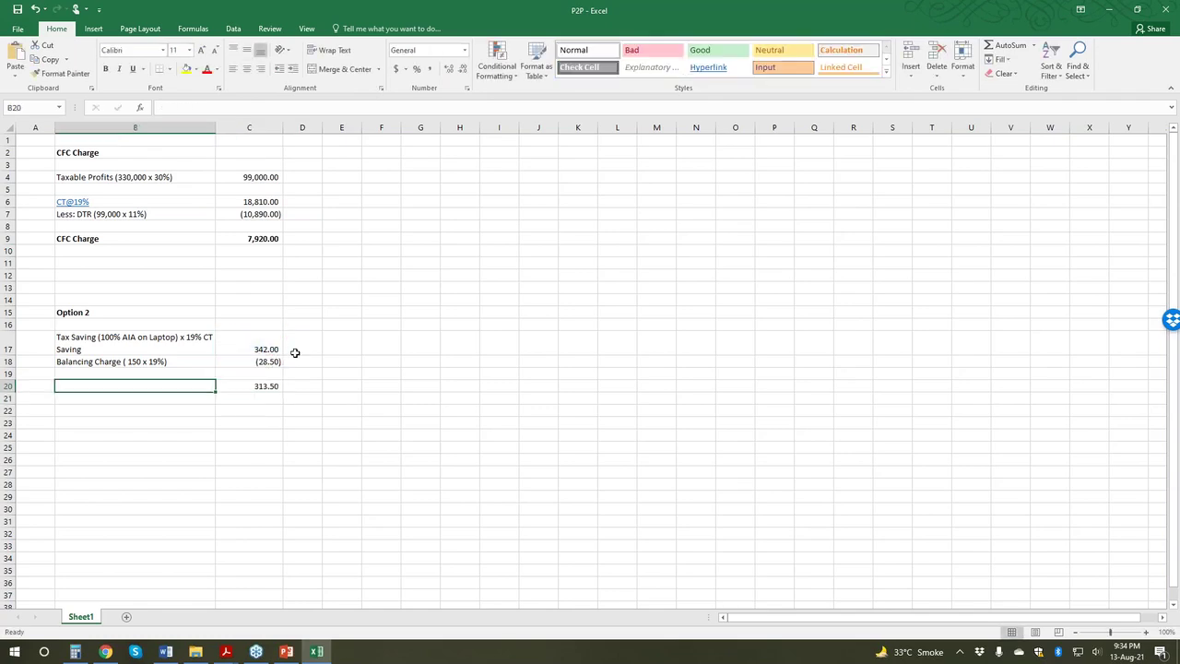
# Step: Label the net tax saving row by entering "CT Payable" in cell B20
pyautogui.write('CT Payable')
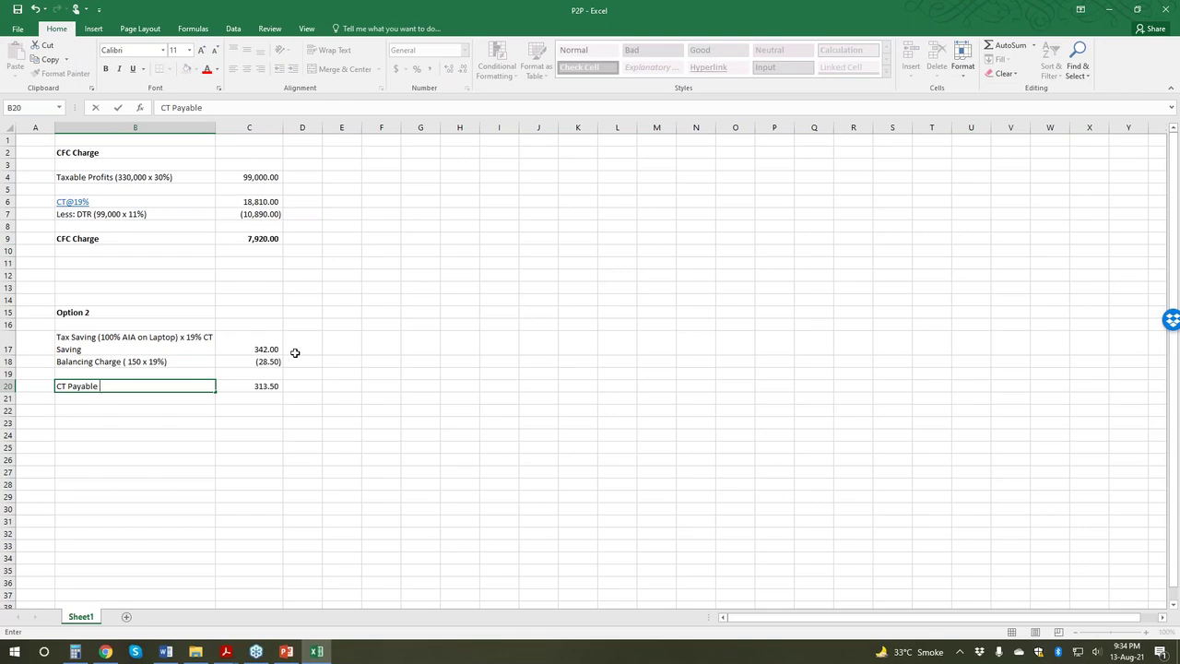
pyautogui.press('Return')
pyautogui.press('Return')
pyautogui.press('Return')
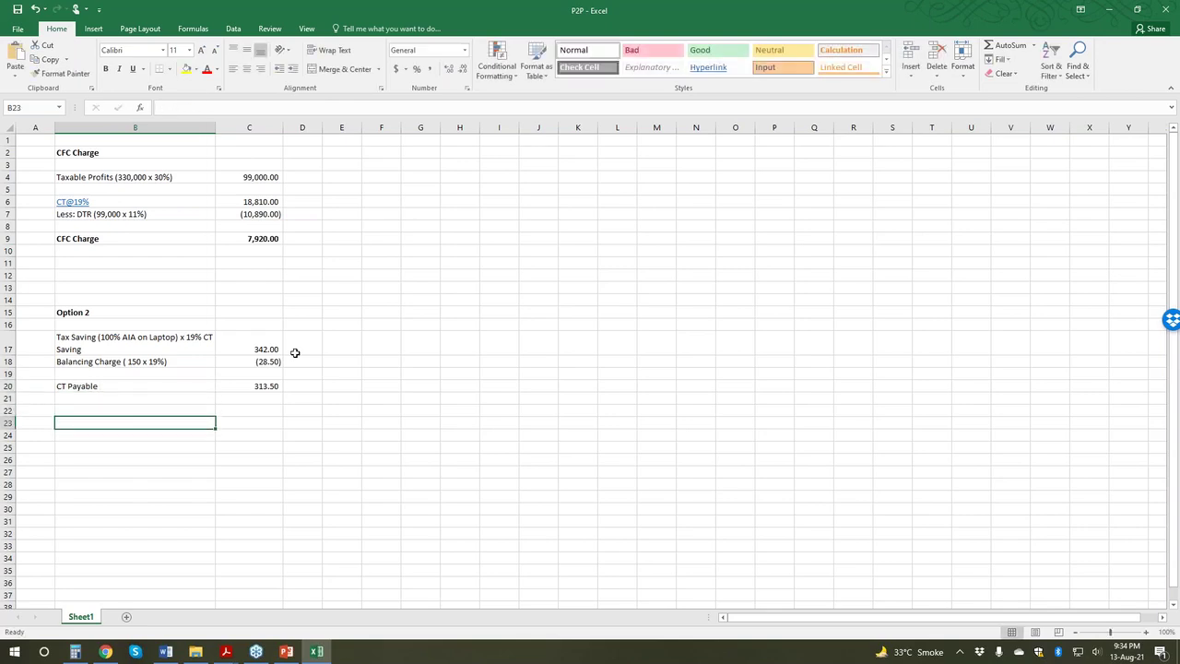
# Step: Enter the label "After Tax Cost (1800-314)" in cell B23
pyautogui.write('Afte')
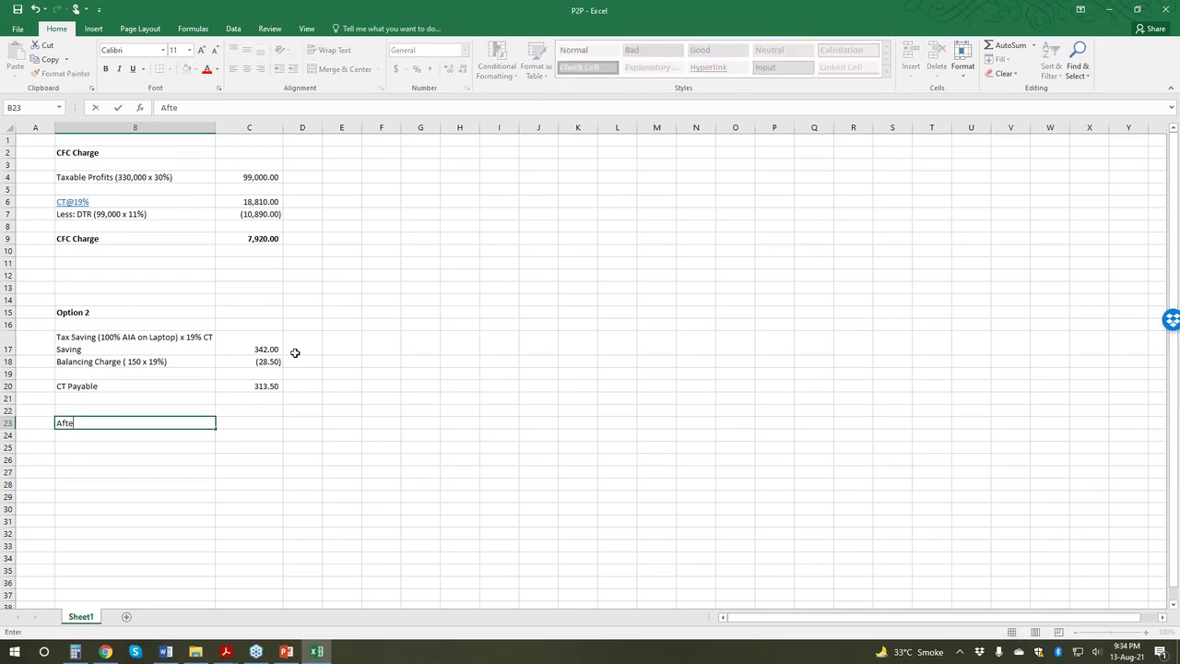
pyautogui.write('r Tax Cost')
pyautogui.press('Return')
pyautogui.press('Up')
pyautogui.press('BackSpace')
pyautogui.press('Escape')
pyautogui.press('F2')
pyautogui.write('(1800-31')
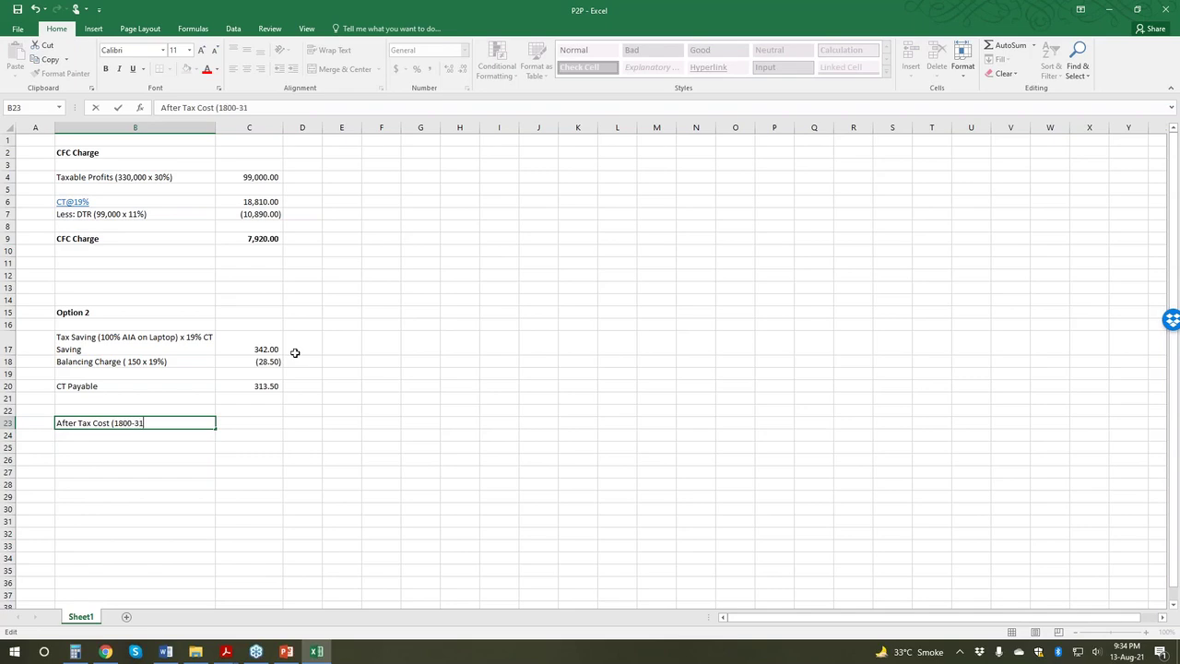
pyautogui.write('4)')
# Step: Calculate the after-tax cost in cell C23 with the formula =1800-314
pyautogui.press('Tab')
pyautogui.write('=')
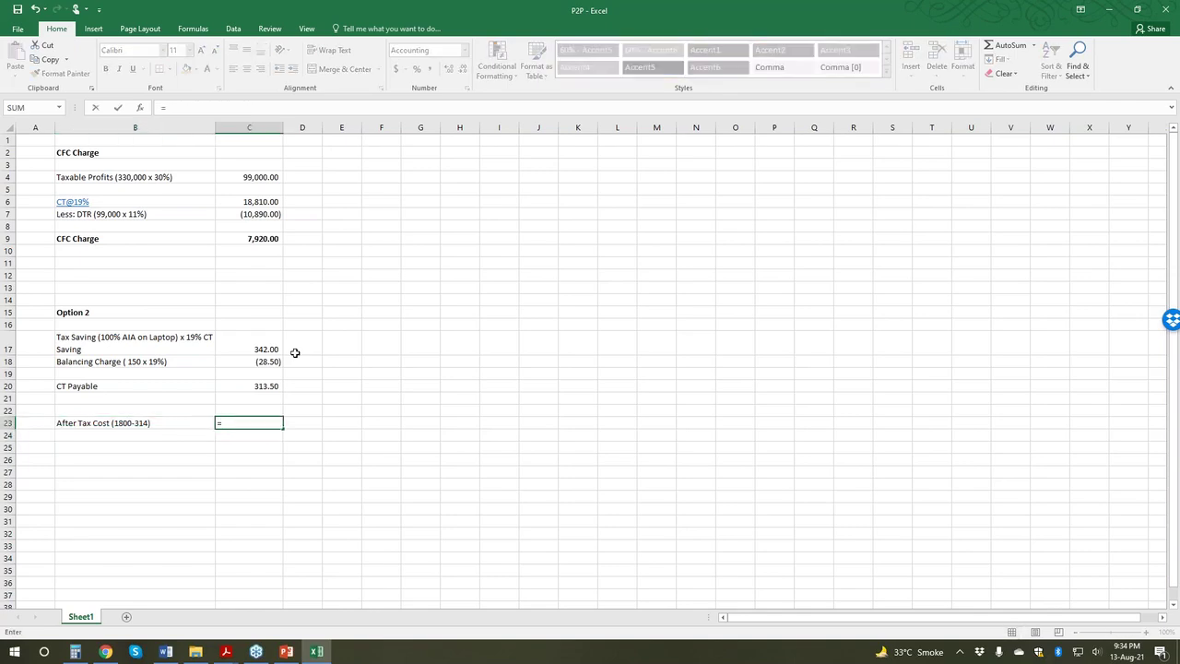
pyautogui.write('1800-314')
pyautogui.press('Return')
pyautogui.press('Up')
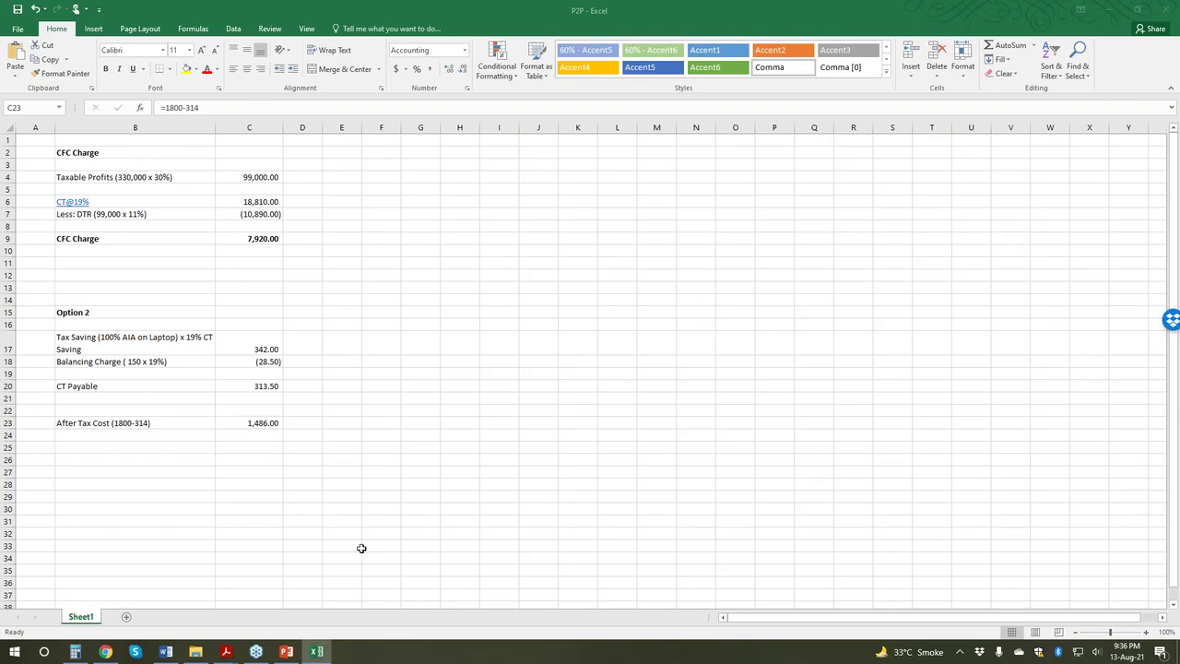
# Step: Switch to ATX_Day5.pdf in Acrobat Reader and read the Nocturne Ltd question through the shareholder loan and VAT partial exemption sections
pyautogui.moveTo(226, 656)
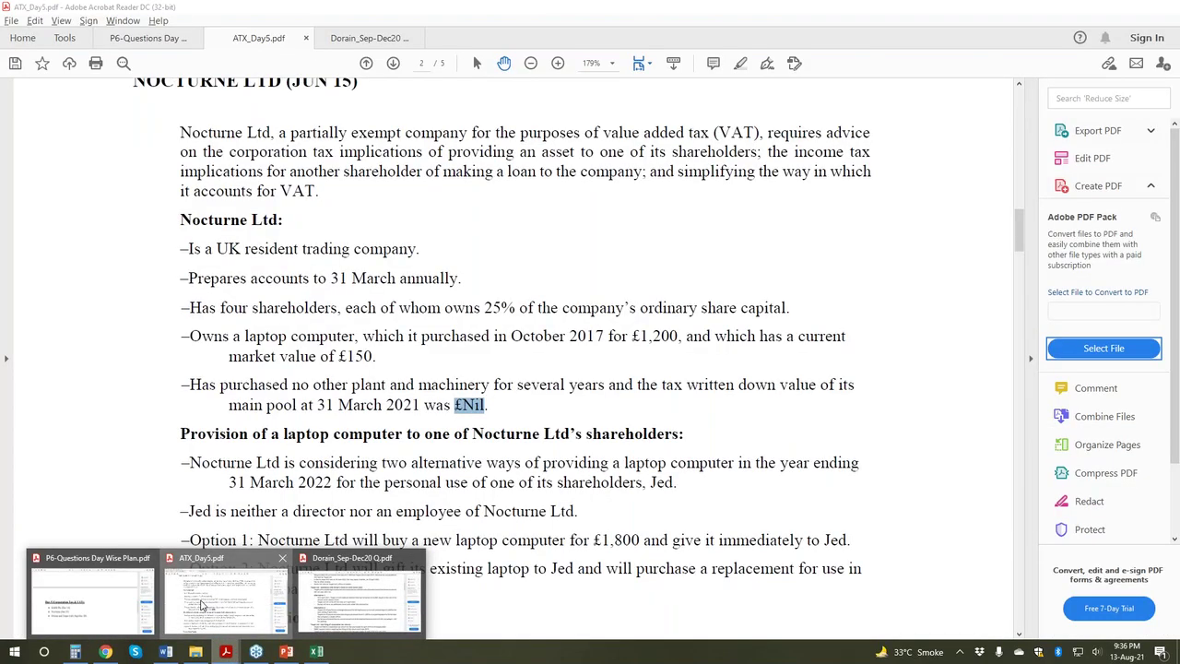
pyautogui.click(201, 604)
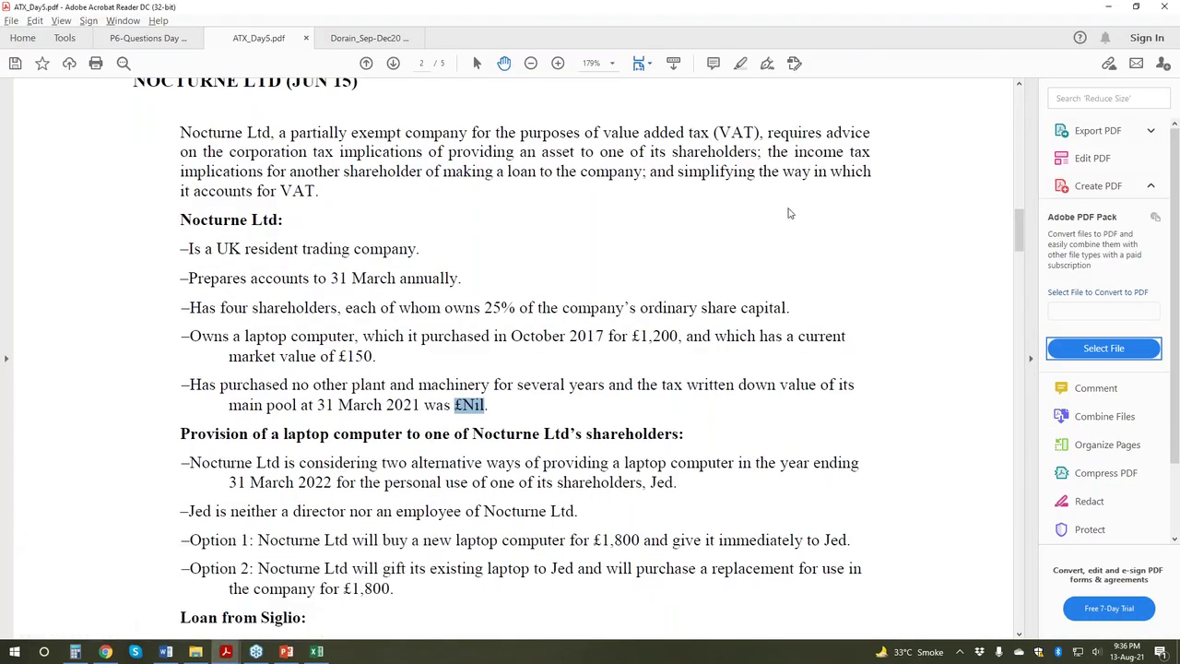
pyautogui.scroll(-3, 788, 213)
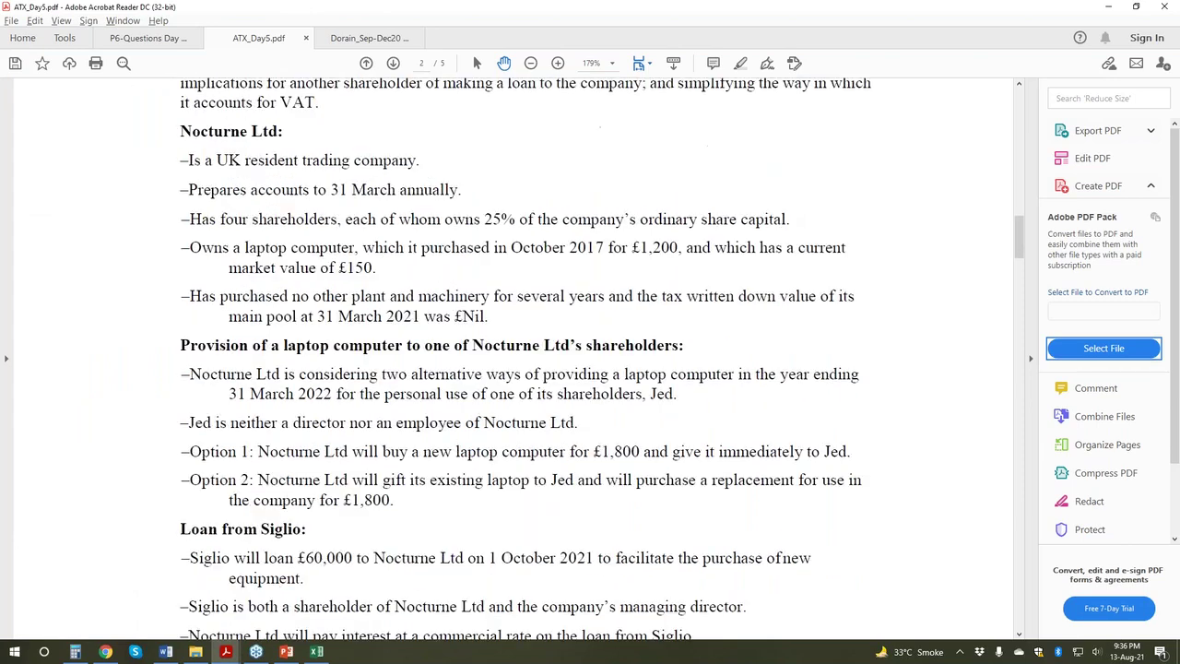
pyautogui.scroll(-3, 895, 441)
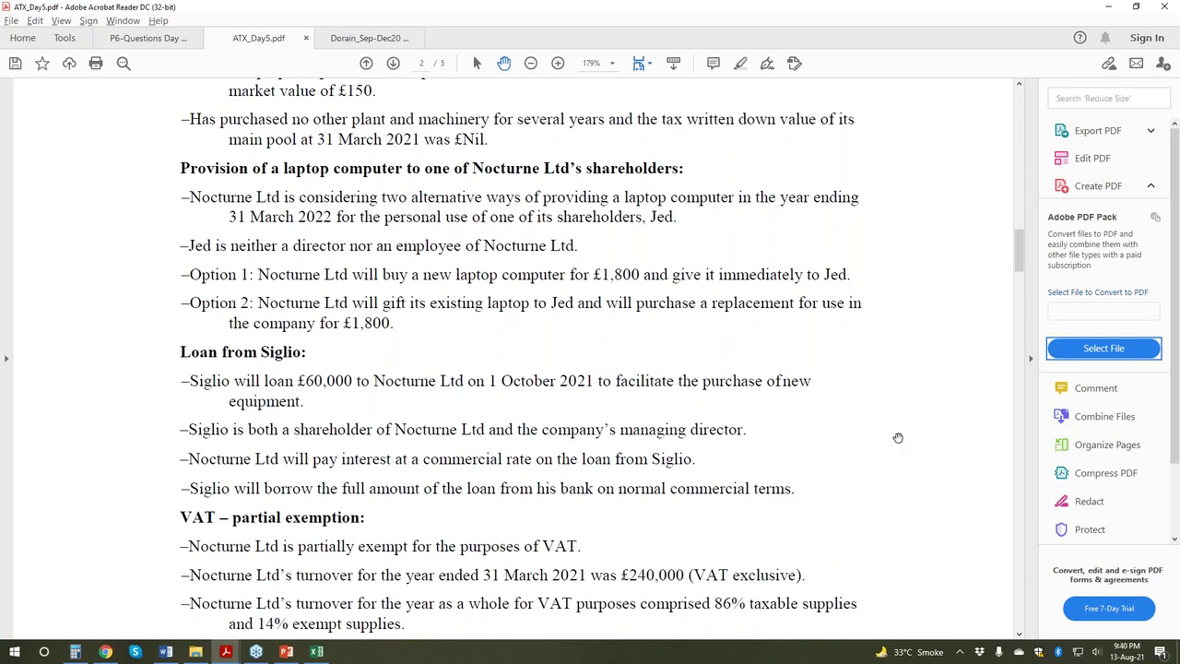
pyautogui.scroll(-2, 895, 440)
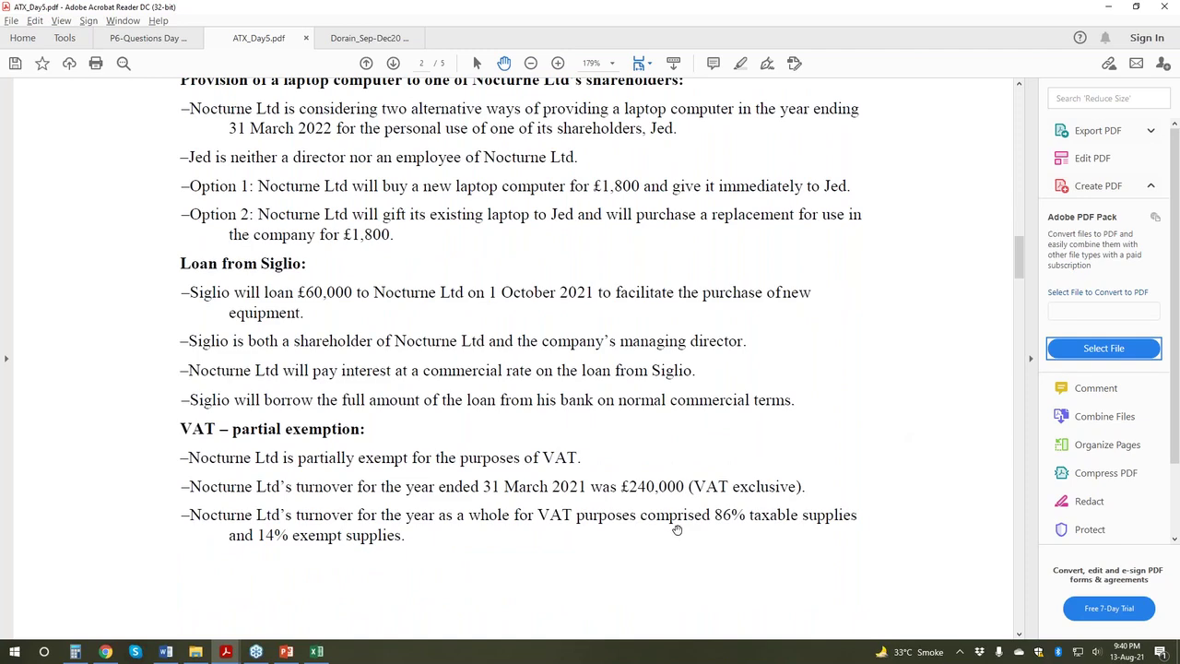
pyautogui.scroll(-14, 682, 521)
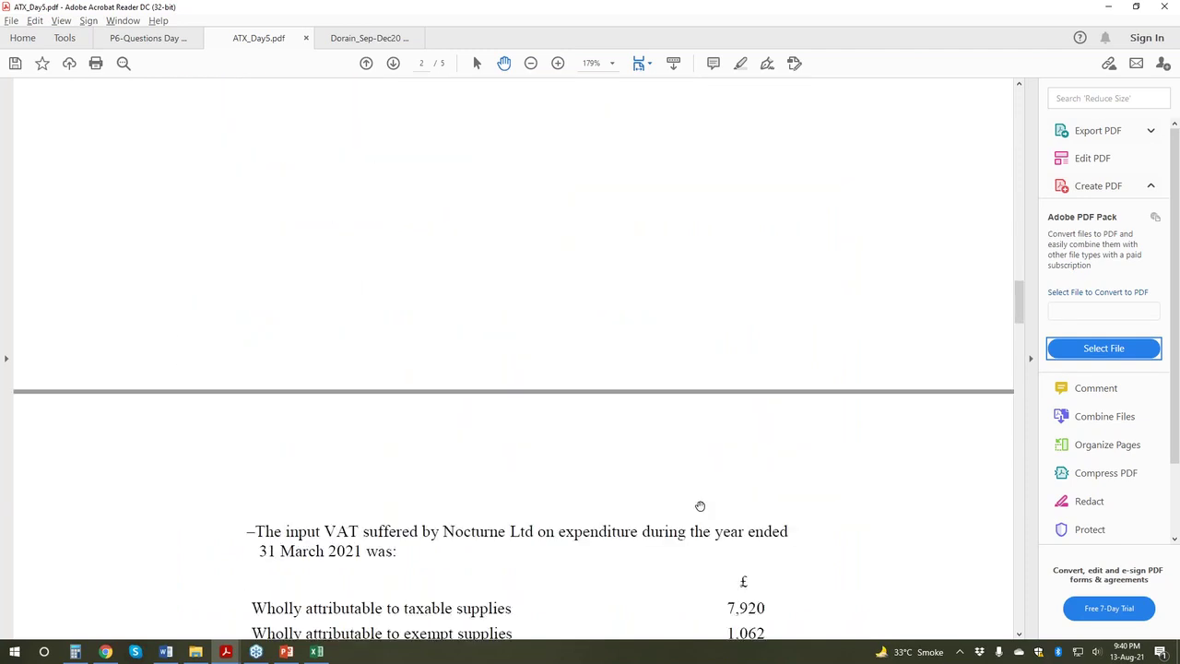
pyautogui.scroll(-4, 701, 503)
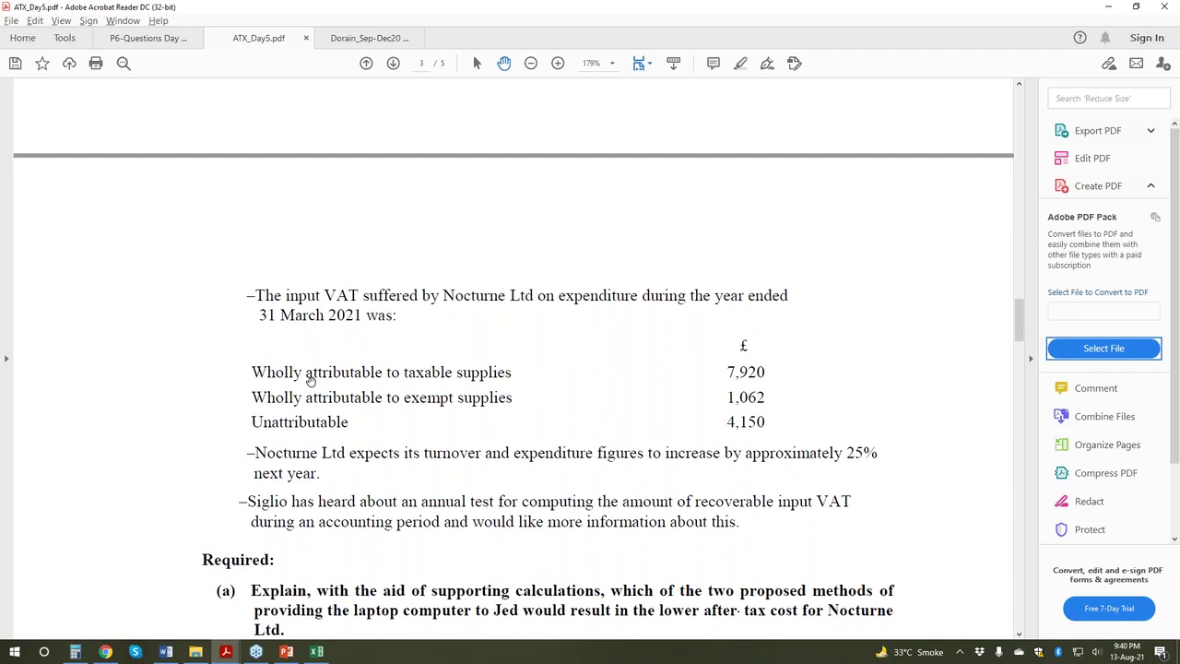
# Step: Highlight in turn the input VAT figures for taxable supplies, exempt supplies and unattributable expenditure
pyautogui.moveTo(728, 371); pyautogui.dragTo(769, 374)
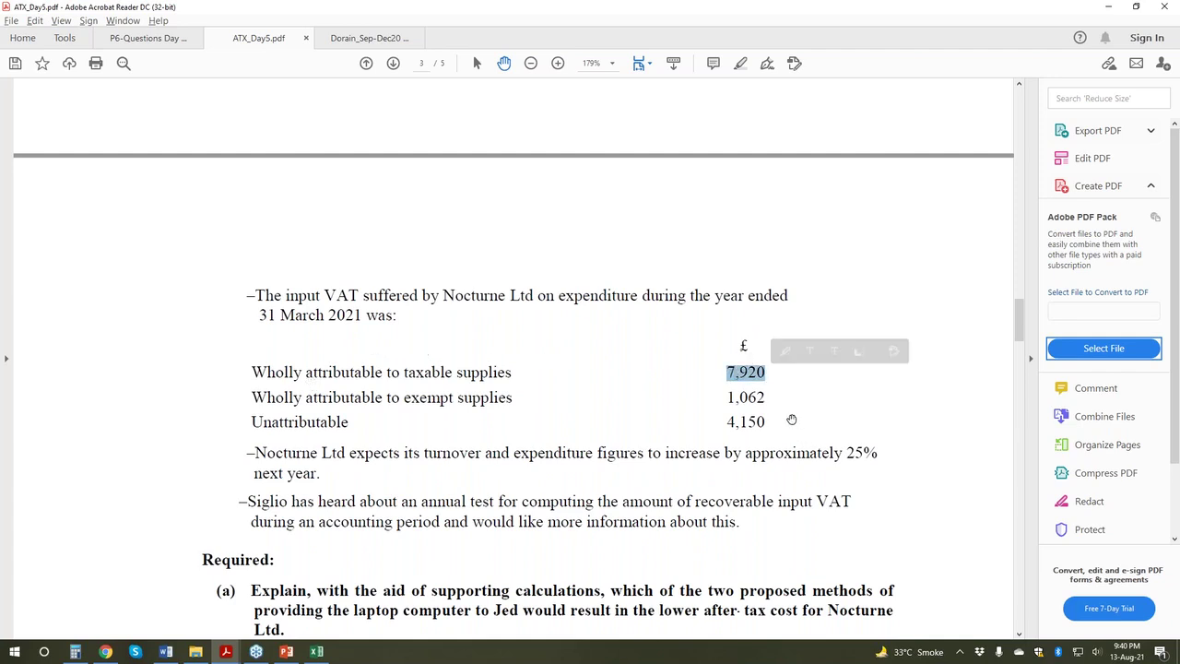
pyautogui.click(765, 400)
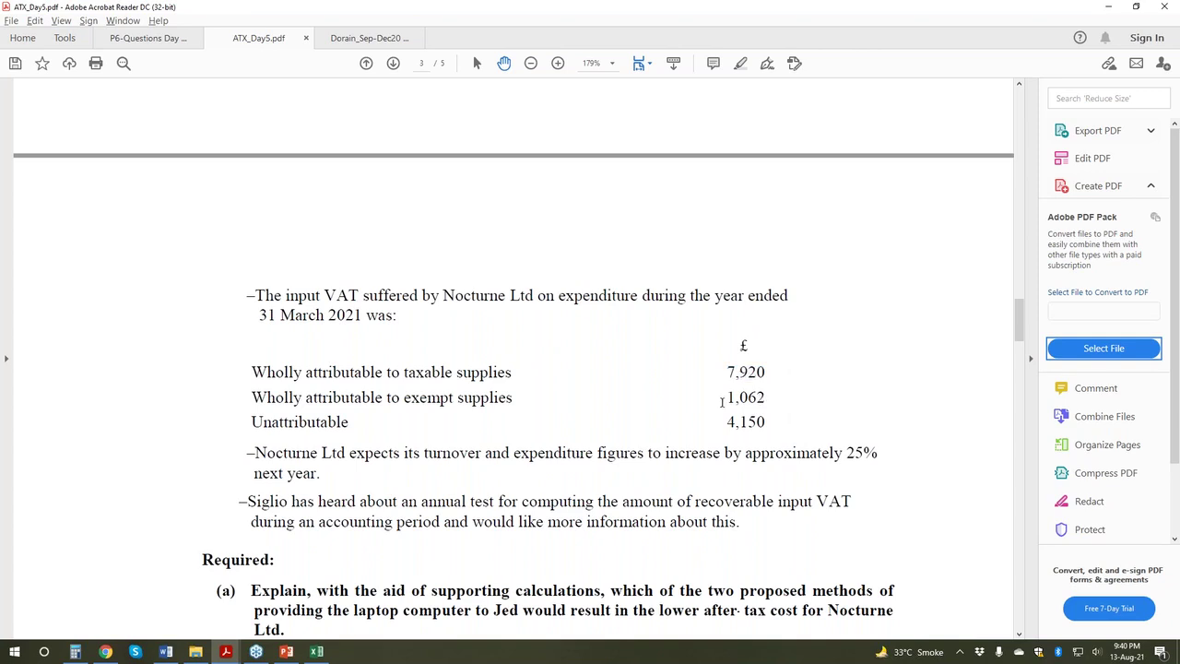
pyautogui.moveTo(728, 400); pyautogui.dragTo(766, 398)
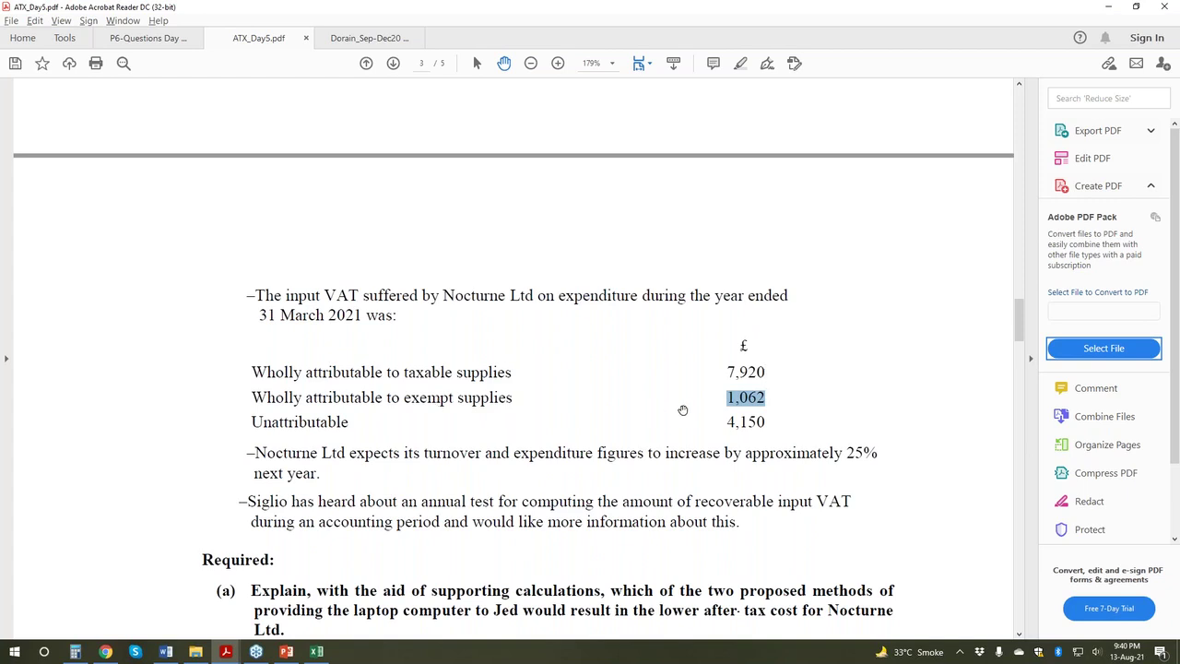
pyautogui.click(777, 397)
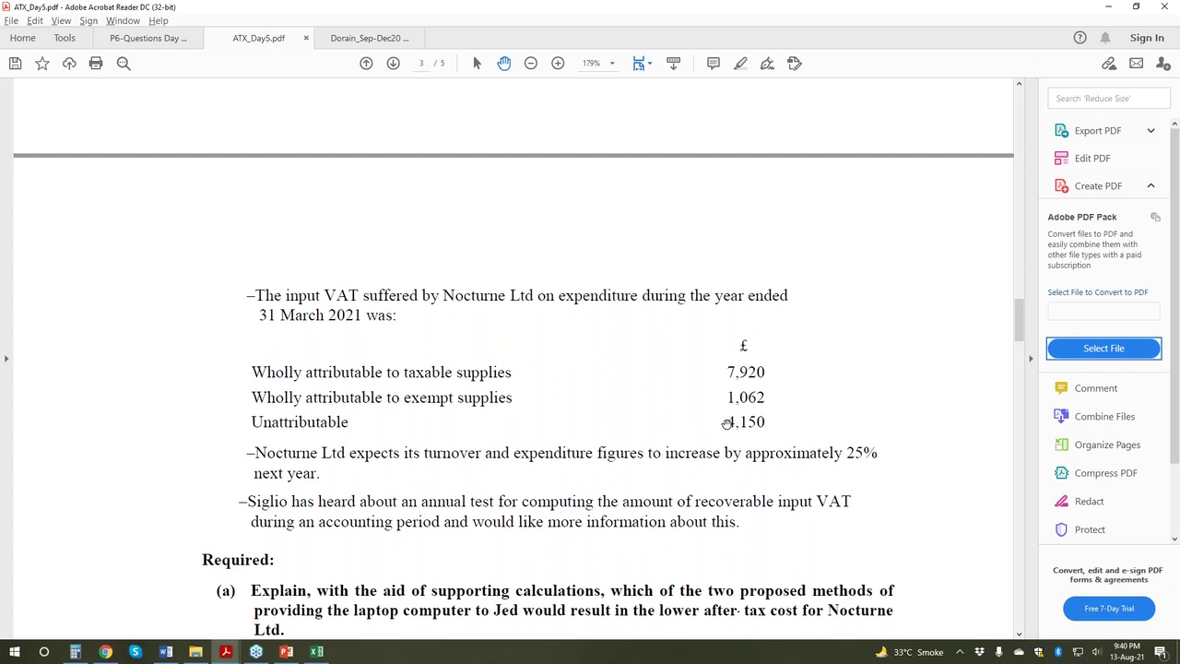
pyautogui.moveTo(726, 422); pyautogui.dragTo(764, 422)
pyautogui.click(775, 426)
# Step: Review the turnover split between taxable and exempt supplies, and highlight the unattributable and exempt input VAT figures again
pyautogui.scroll(8, 658, 435)
pyautogui.scroll(2, 653, 436)
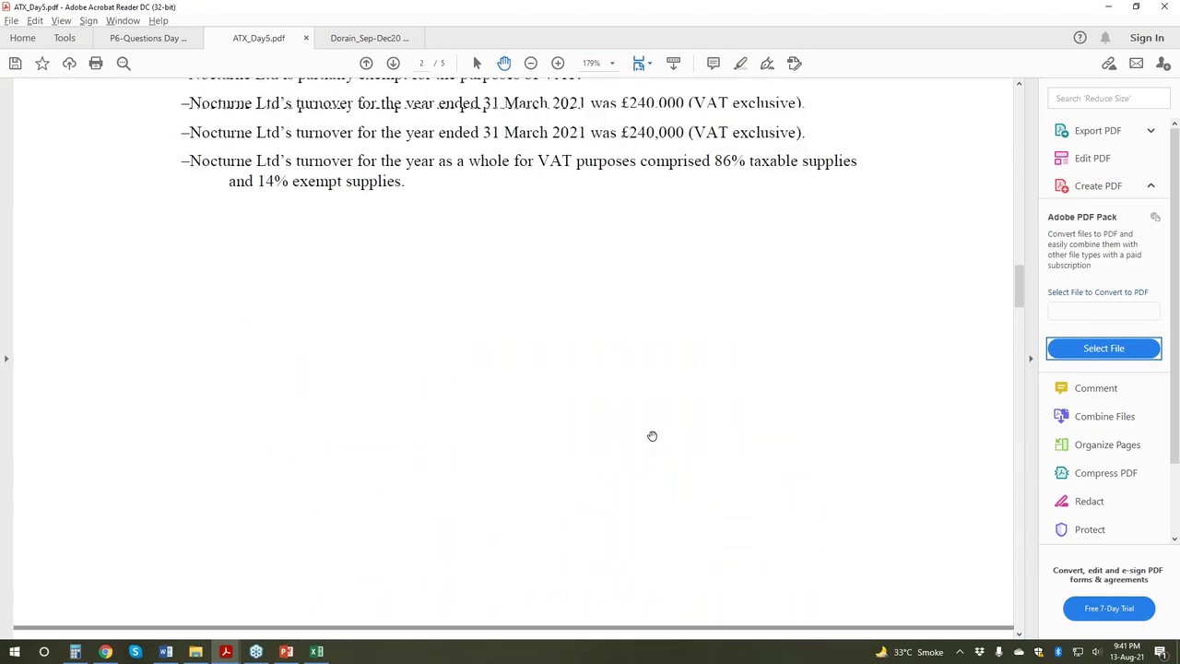
pyautogui.scroll(-8, 714, 507)
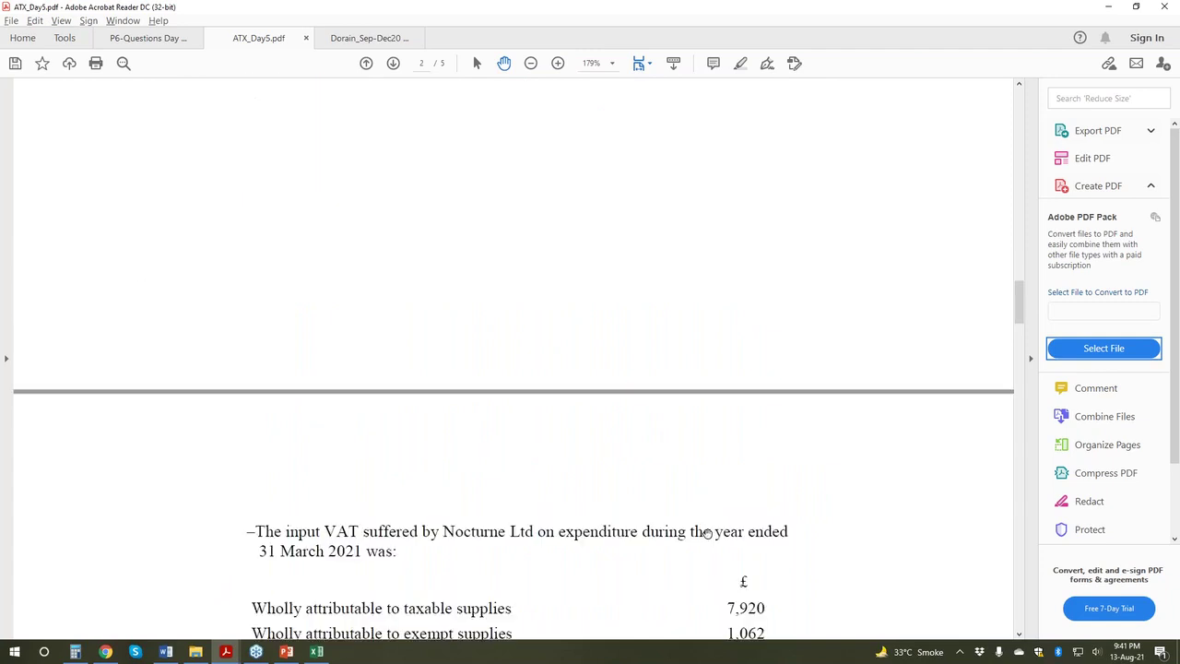
pyautogui.moveTo(725, 510); pyautogui.dragTo(766, 510)
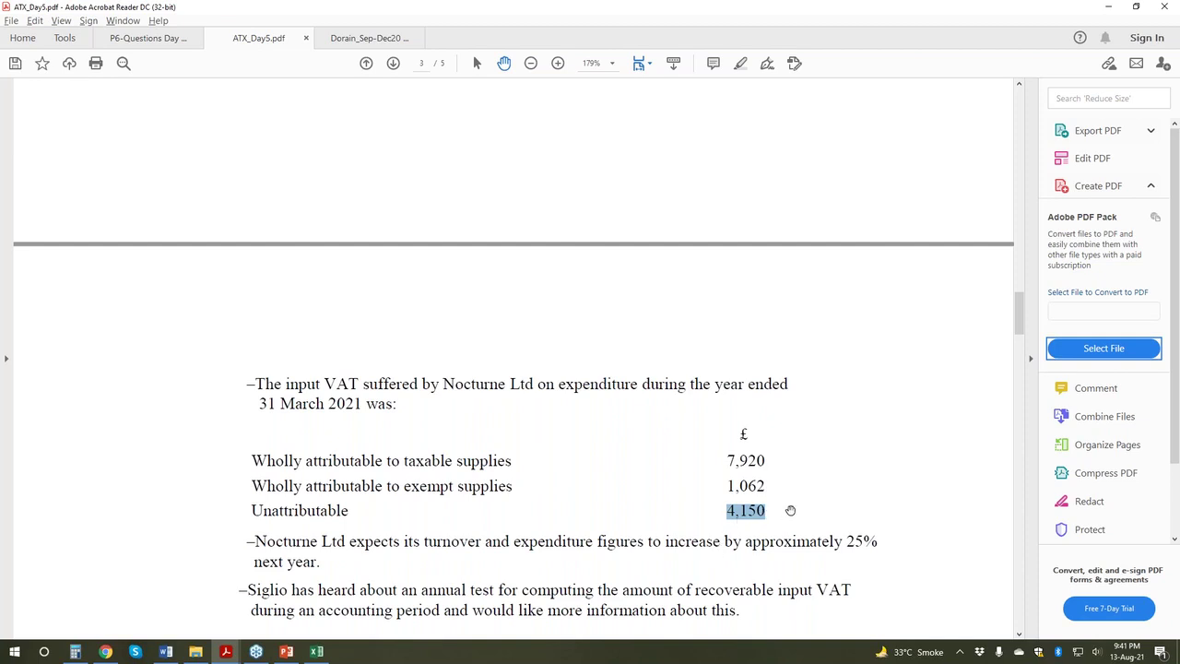
pyautogui.click(752, 510)
pyautogui.moveTo(735, 510); pyautogui.dragTo(764, 486)
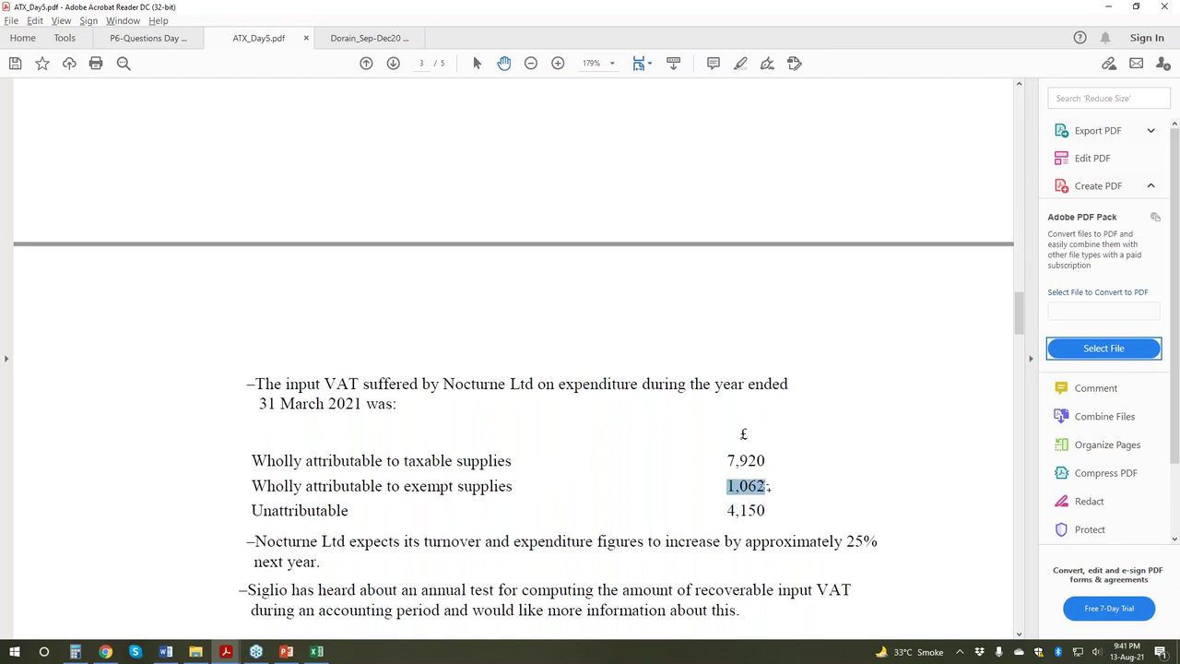
pyautogui.click(623, 477)
pyautogui.scroll(-1, 623, 480)
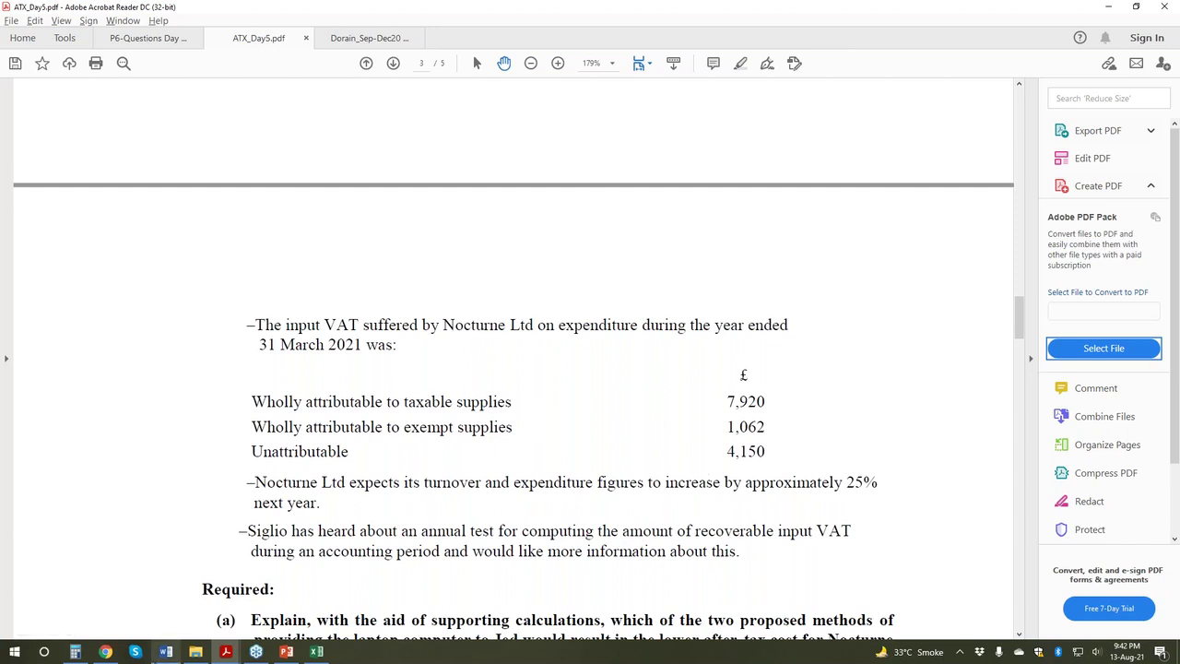
# Step: Switch to the P6 Draft Notes in Word and go to the "Partially Exempt Business" section
pyautogui.click(166, 652)
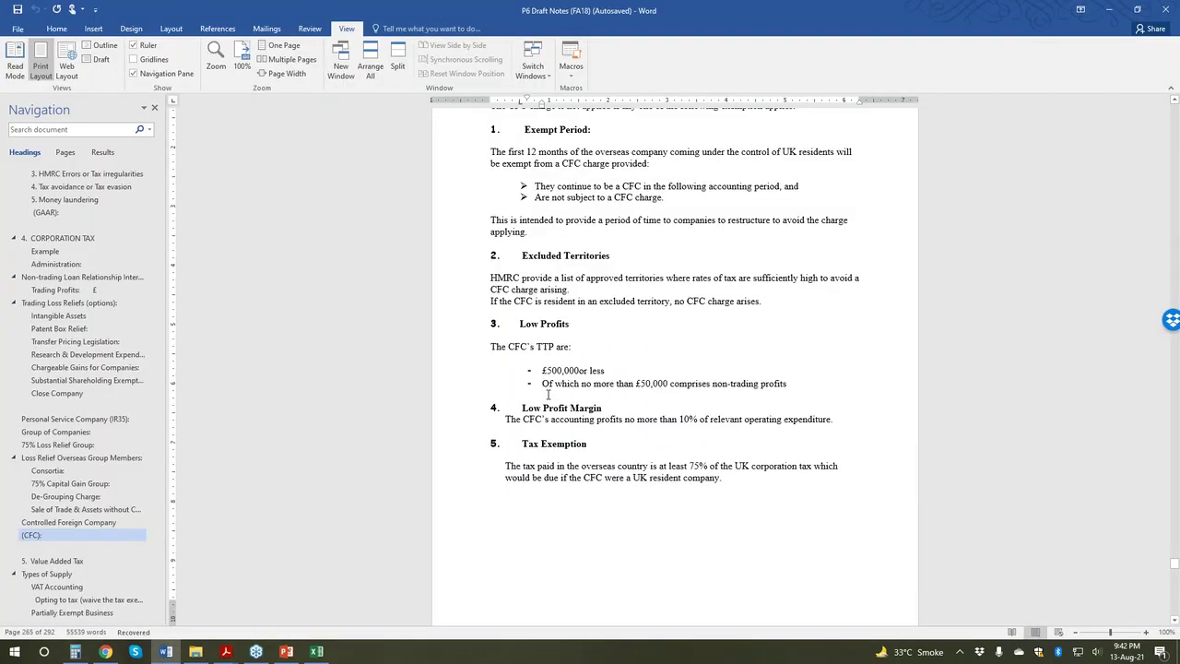
pyautogui.scroll(-2, 48, 454)
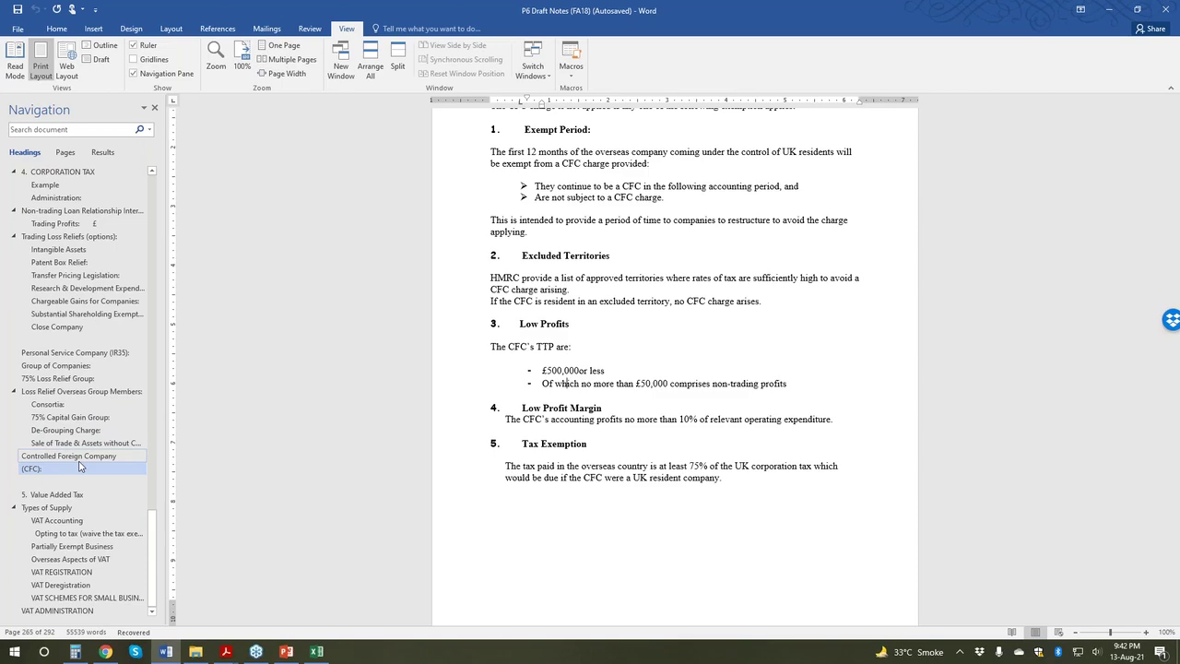
pyautogui.click(77, 547)
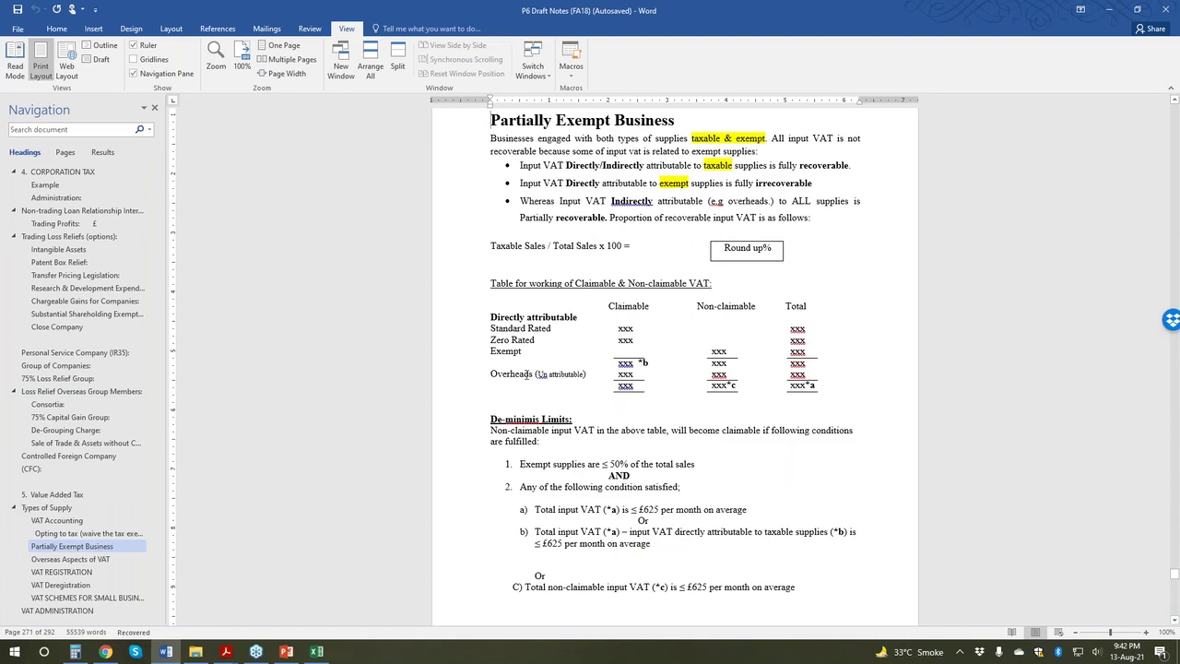
# Step: Examine the first de minimis condition on exempt supplies by highlighting its line under De-minimis Limits
pyautogui.scroll(-2, 528, 373)
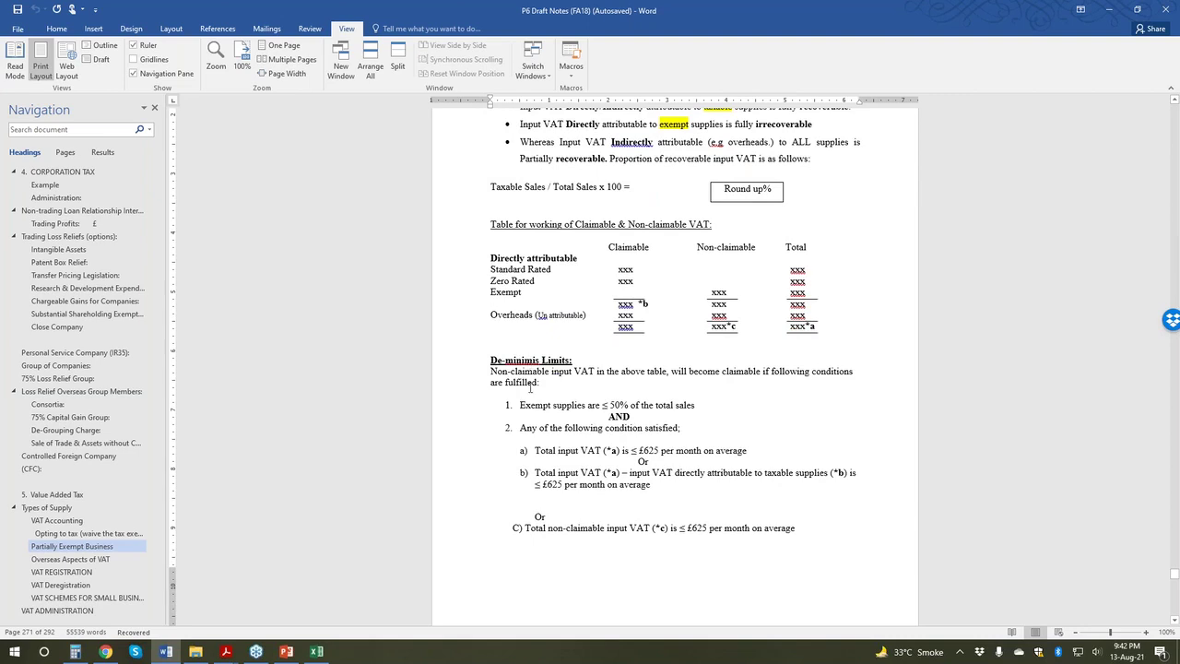
pyautogui.moveTo(520, 405); pyautogui.dragTo(692, 404)
pyautogui.click(518, 429)
pyautogui.moveTo(520, 405); pyautogui.dragTo(623, 406)
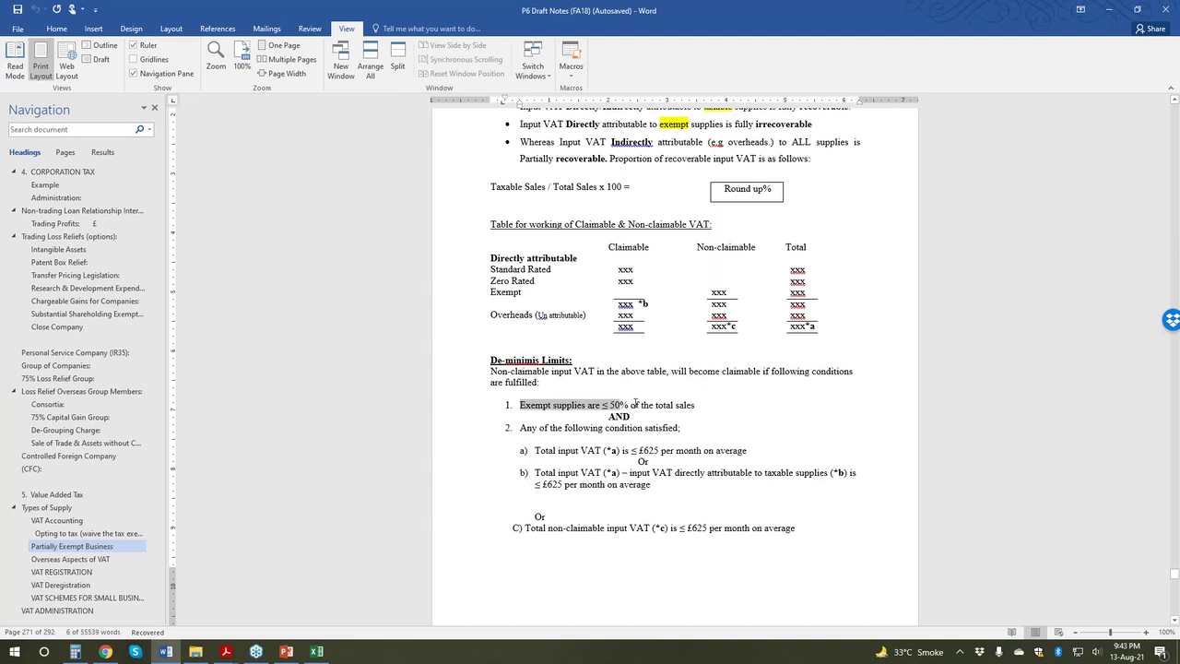
pyautogui.click(521, 415)
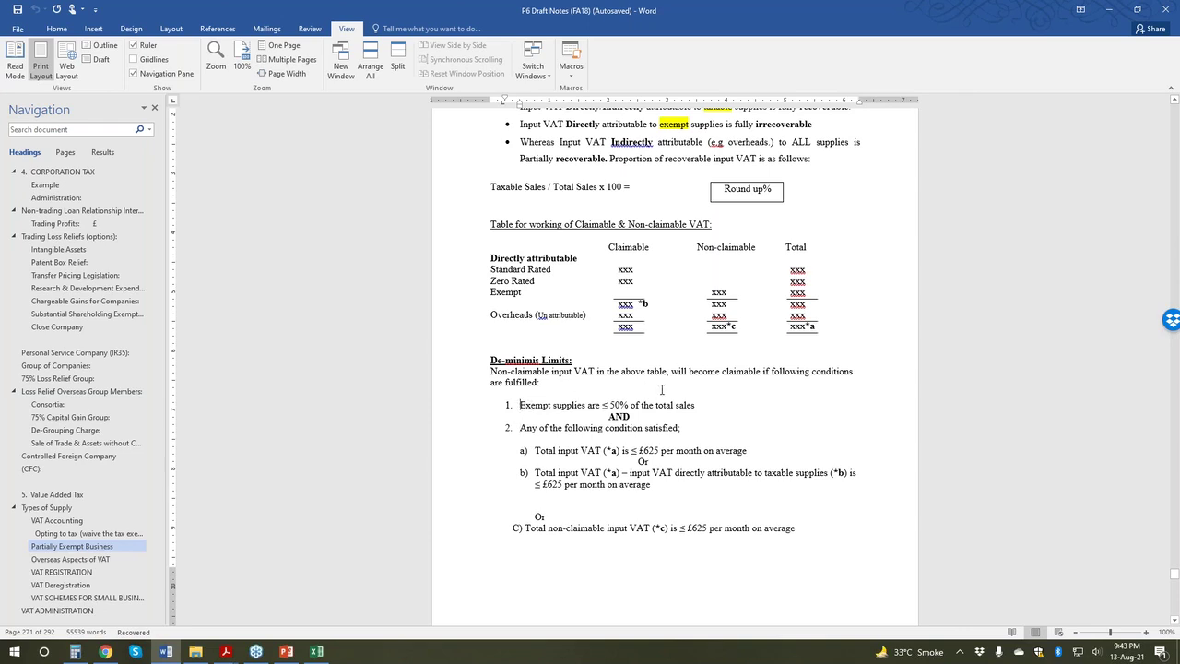
pyautogui.moveTo(520, 405); pyautogui.dragTo(686, 405)
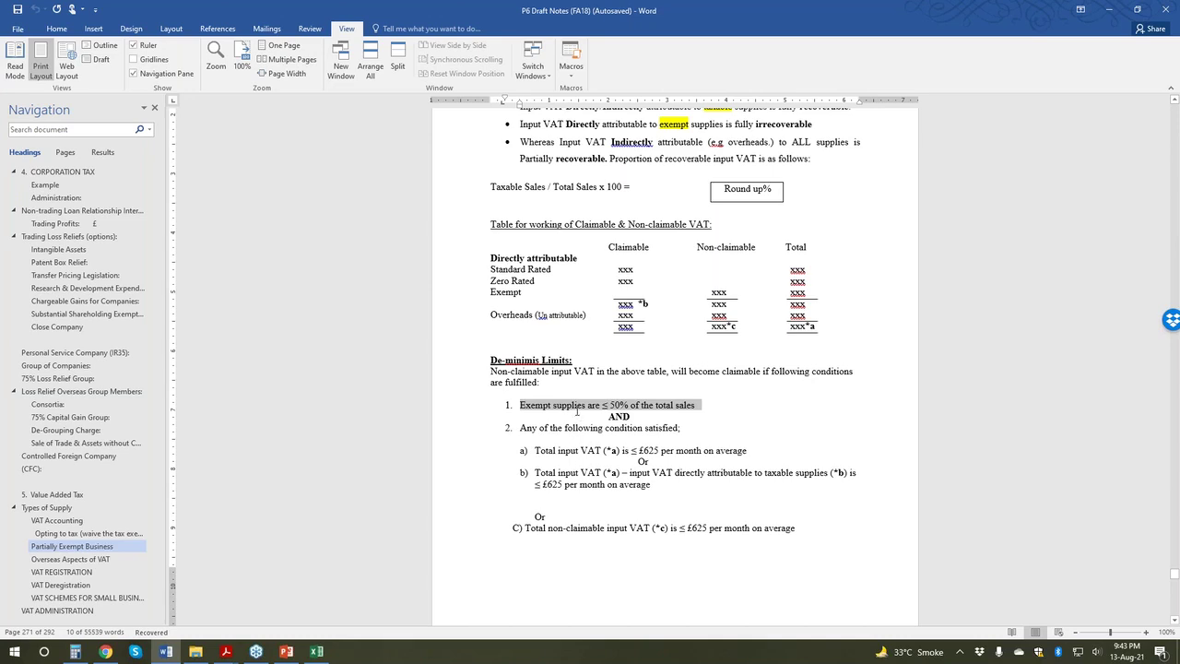
pyautogui.click(578, 413)
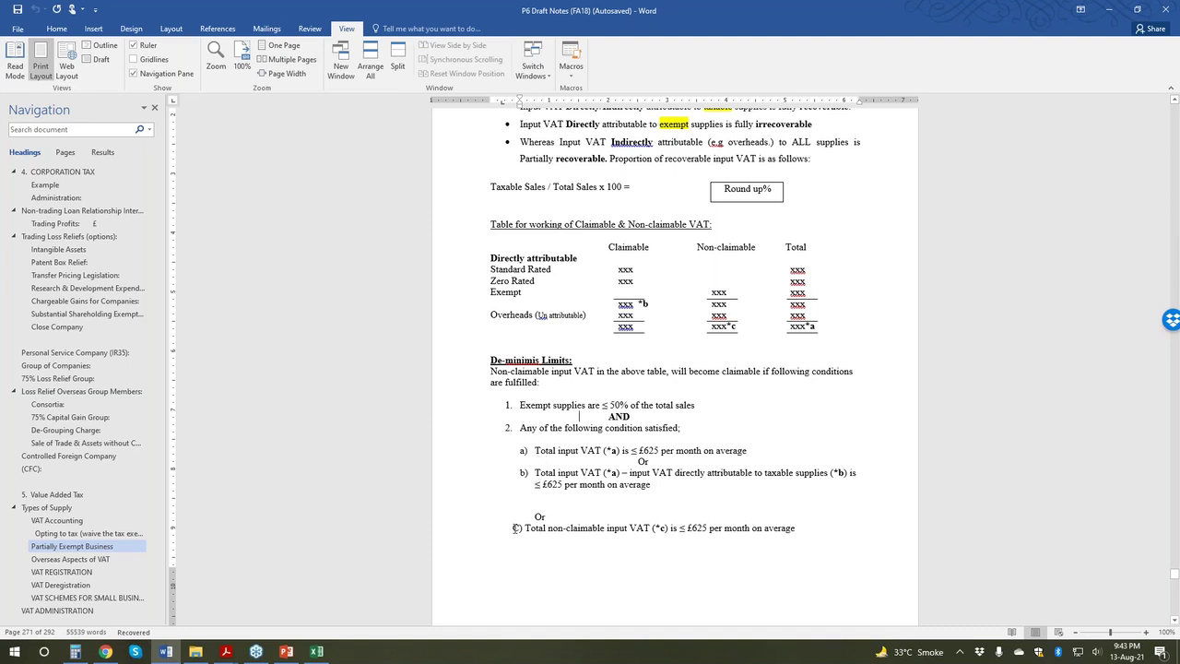
# Step: Highlight the claimable and non-claimable VAT working table, followed by de minimis tests a) and b)
pyautogui.moveTo(490, 258); pyautogui.dragTo(800, 343)
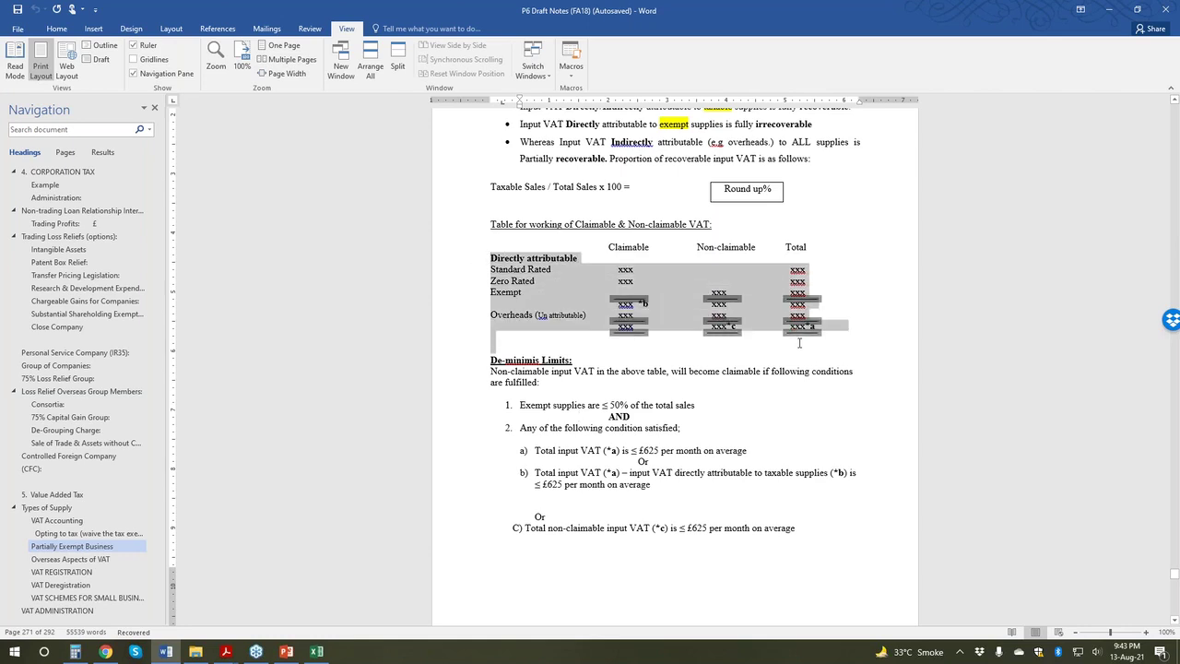
pyautogui.moveTo(519, 450); pyautogui.dragTo(639, 481)
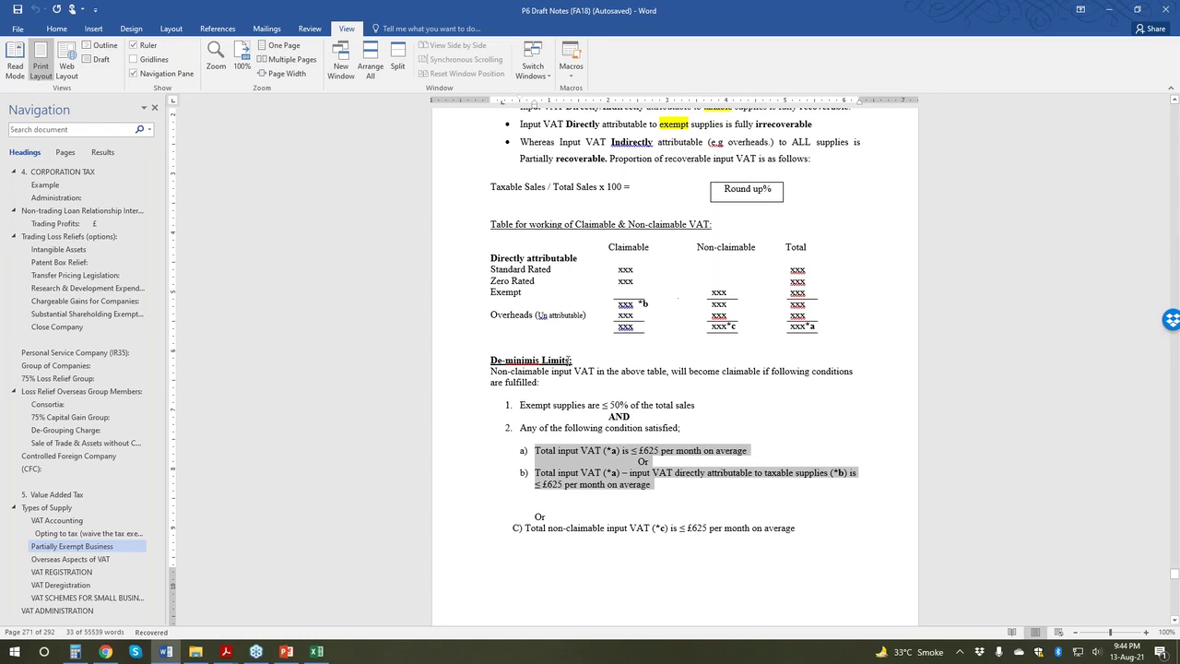
pyautogui.click(543, 458)
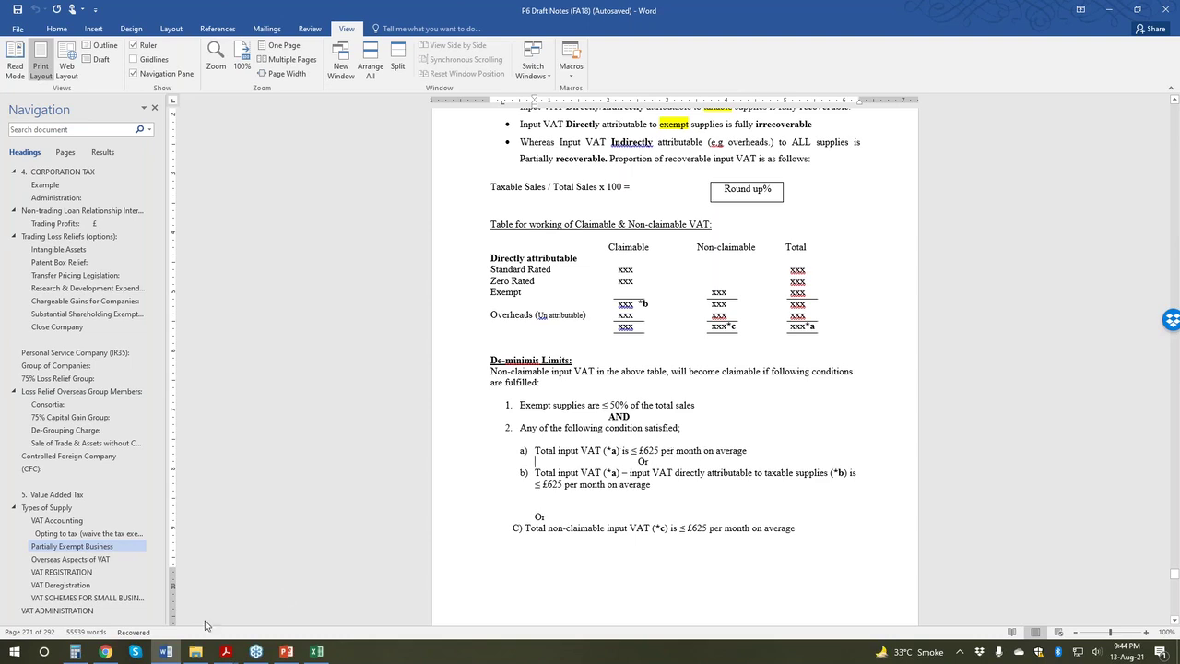
# Step: Bring up Calculator and multiply the £625 monthly de minimis limit by 3
pyautogui.click(77, 655)
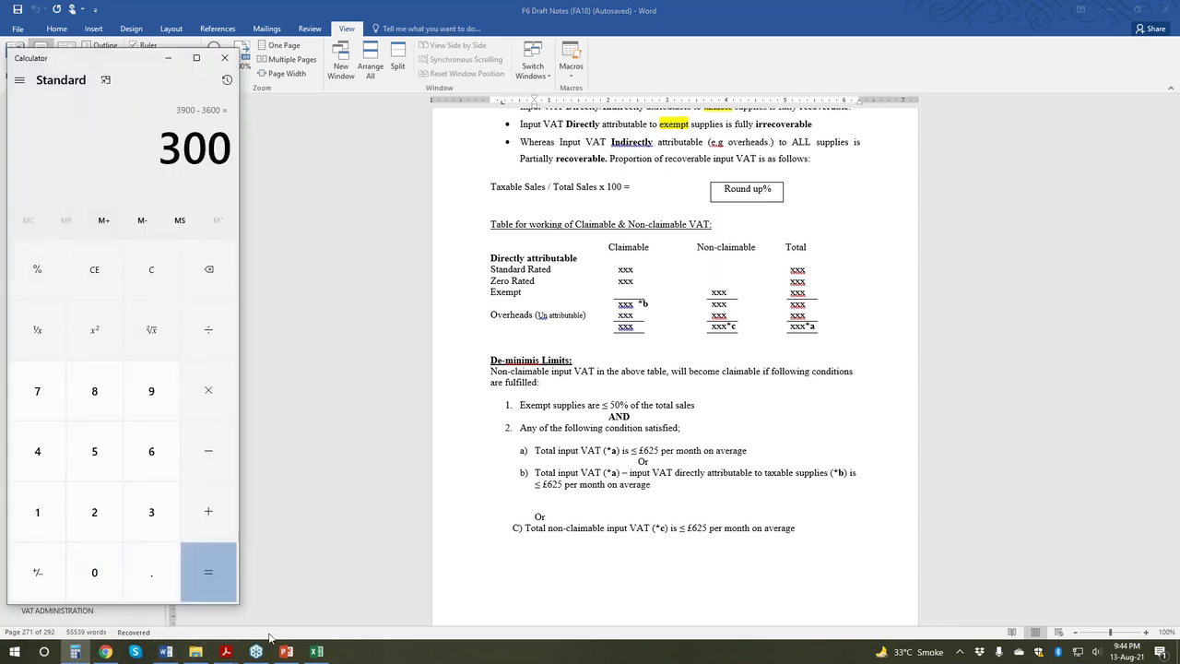
pyautogui.press('Delete')
pyautogui.write('625*4')
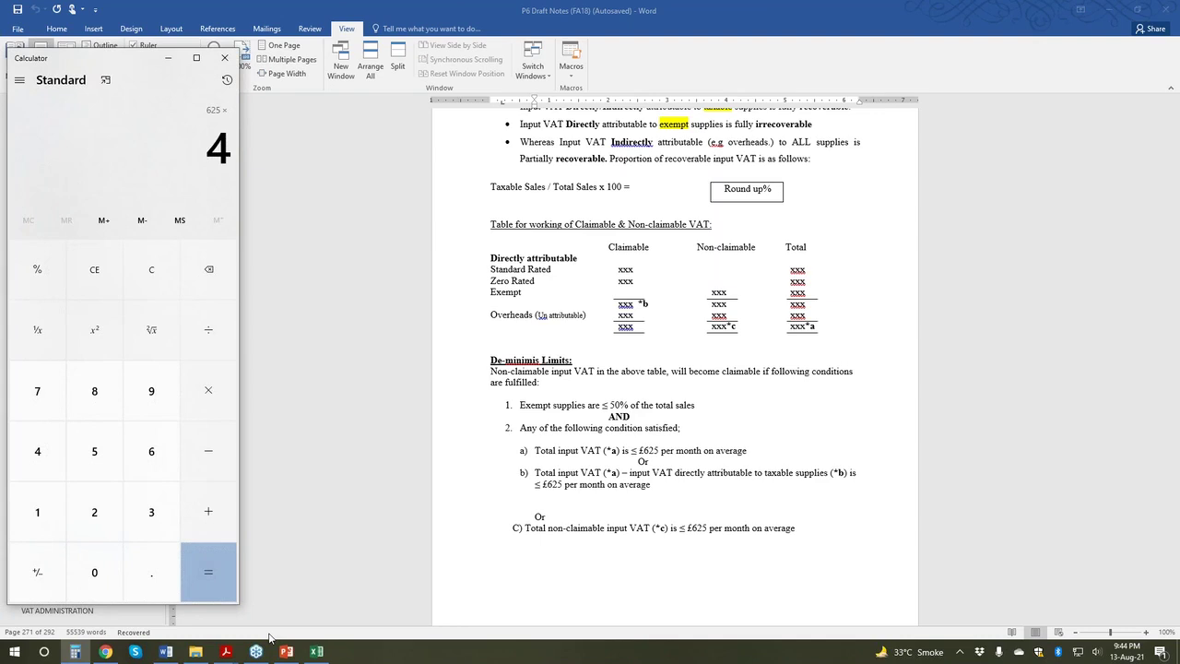
pyautogui.press('BackSpace')
pyautogui.write('3')
pyautogui.press('Return')
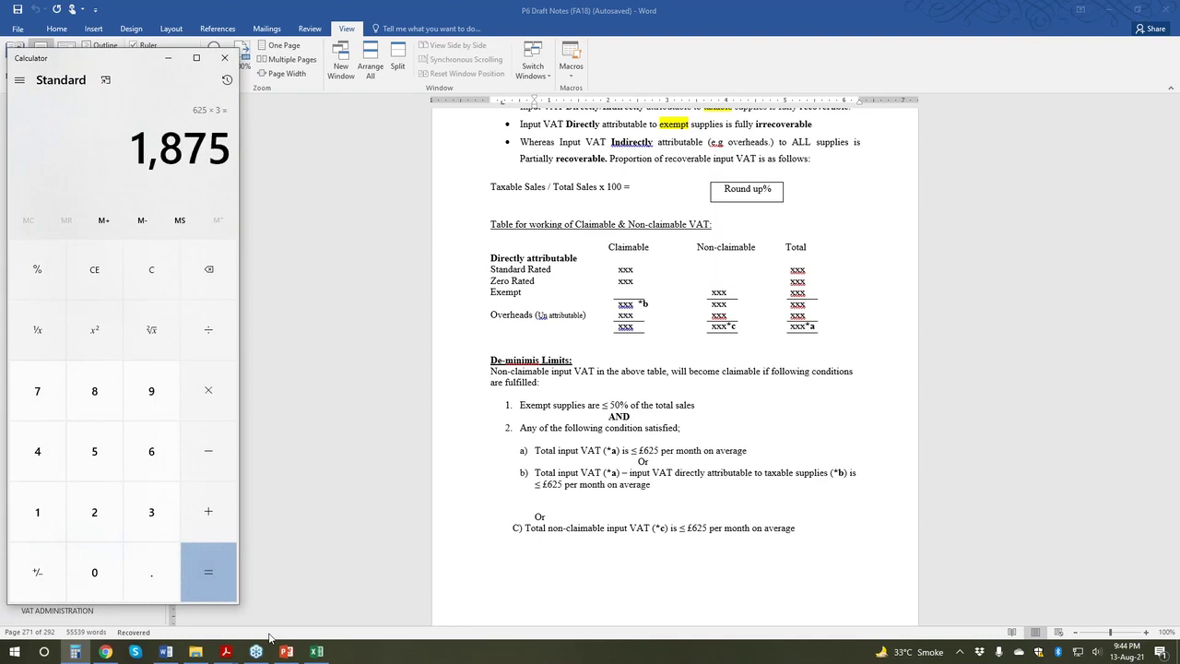
# Step: Calculate the annual de minimis limit as 625 × 12, and clear the calculator
pyautogui.press('Delete')
pyautogui.write('625*')
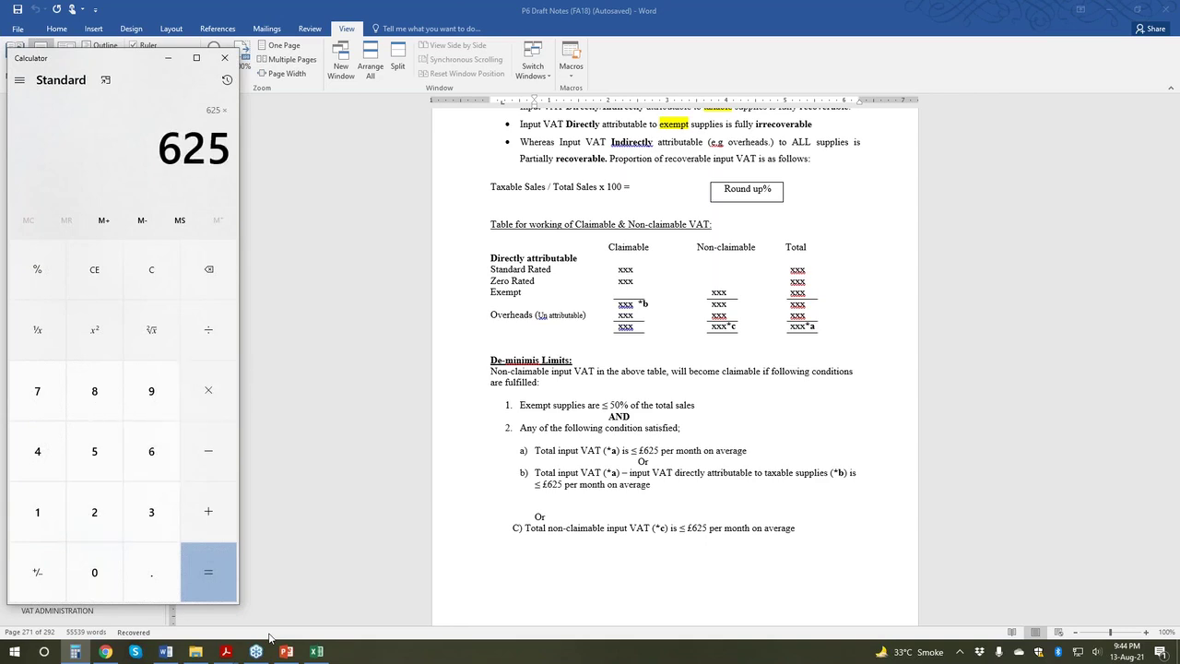
pyautogui.write('12')
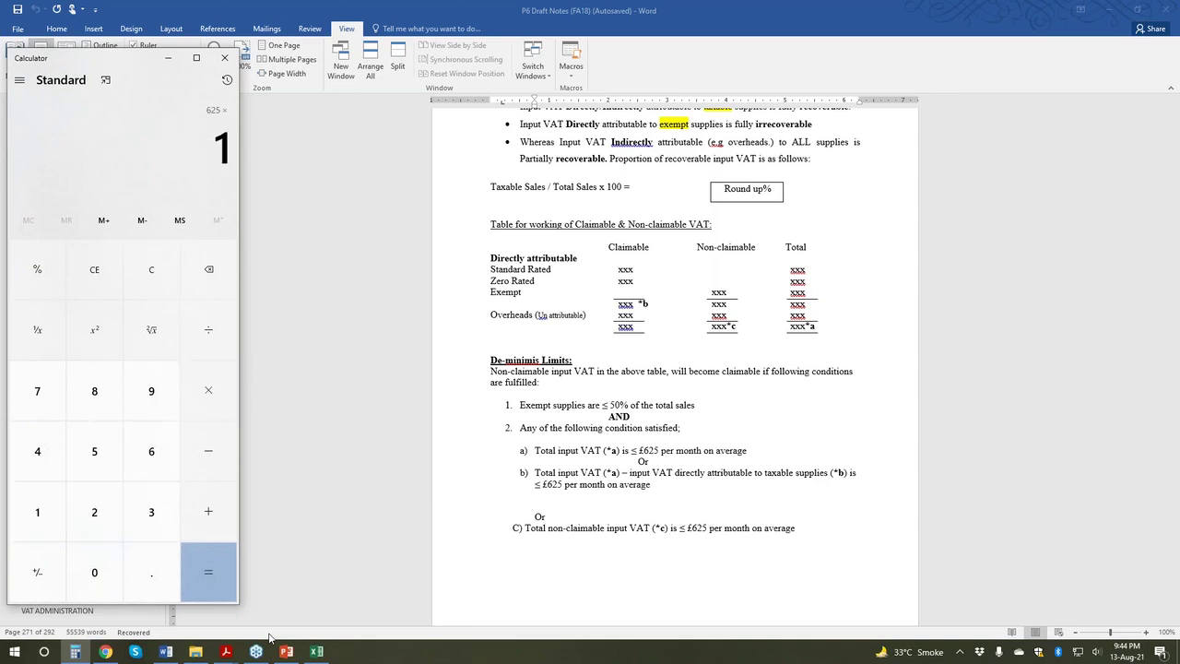
pyautogui.press('Return')
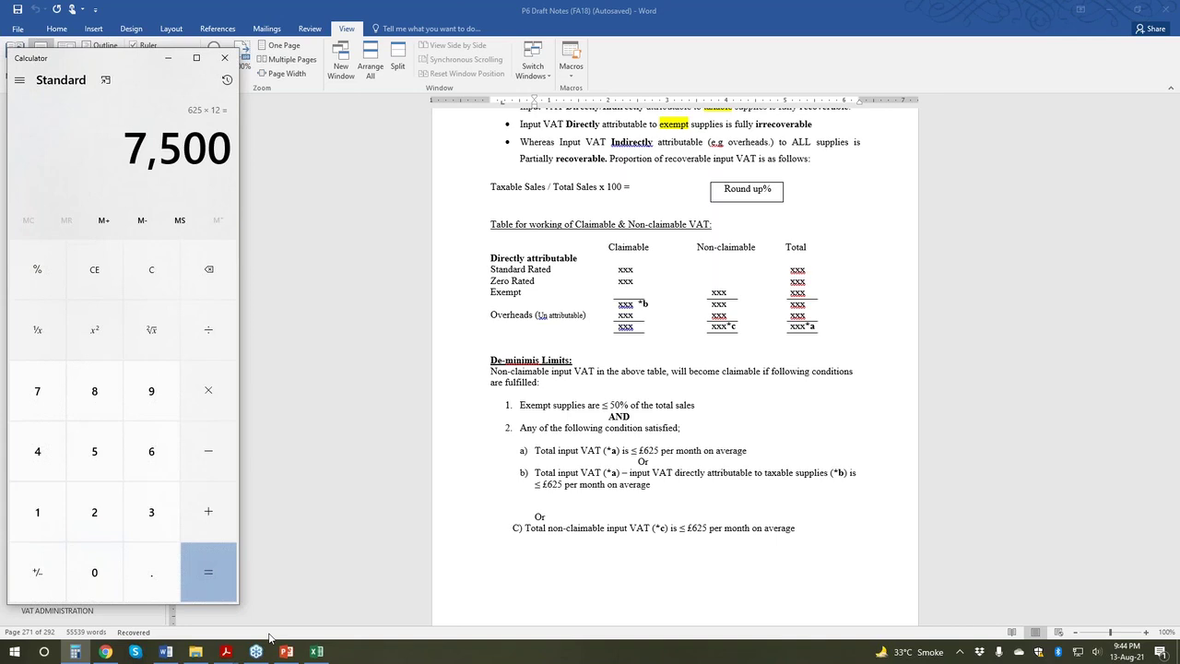
pyautogui.press('Delete')
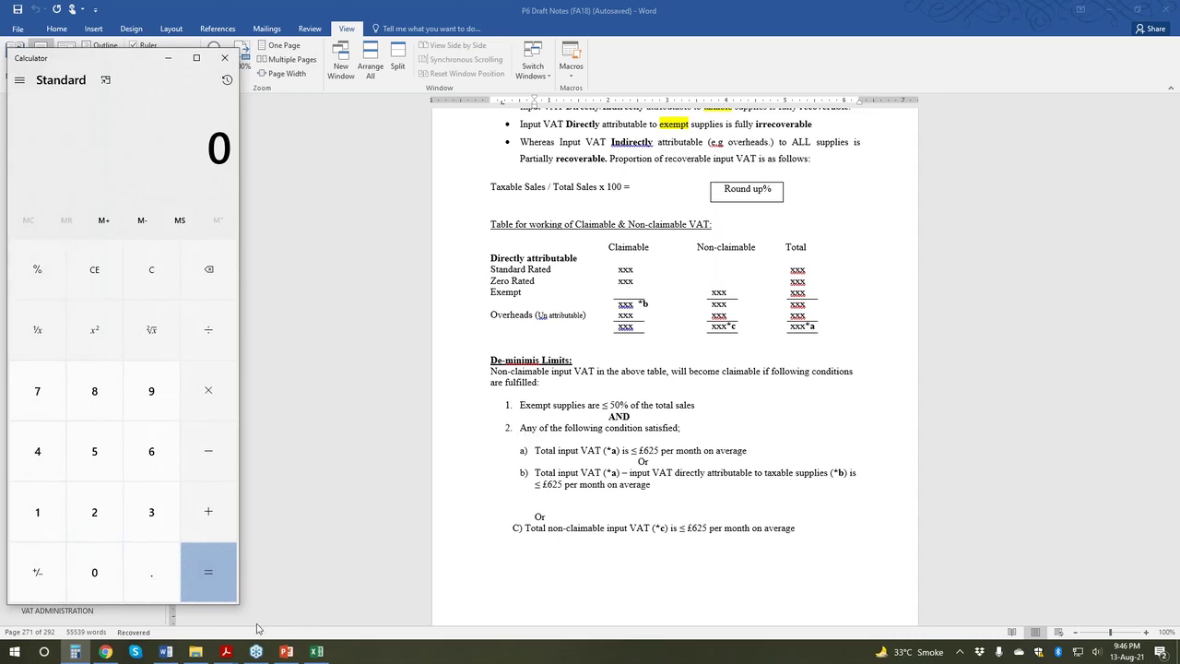
# Step: Switch to ATX_Day5.pdf and examine the three input VAT figures for the year ended 31 March 2021
pyautogui.moveTo(226, 653)
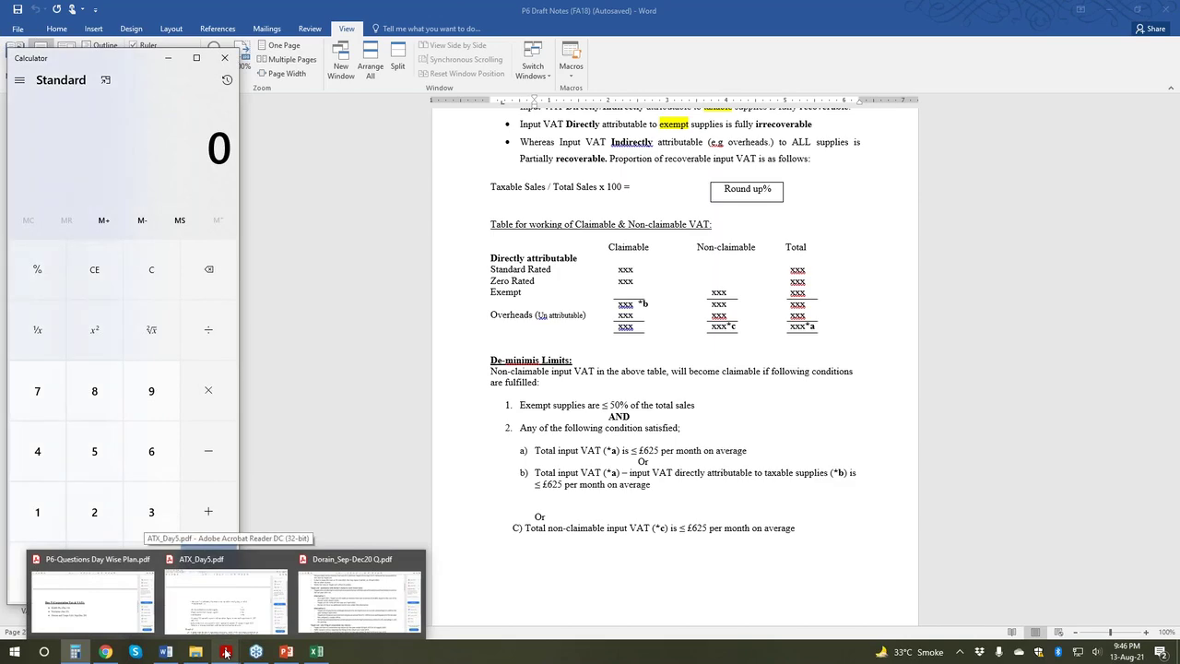
pyautogui.click(226, 600)
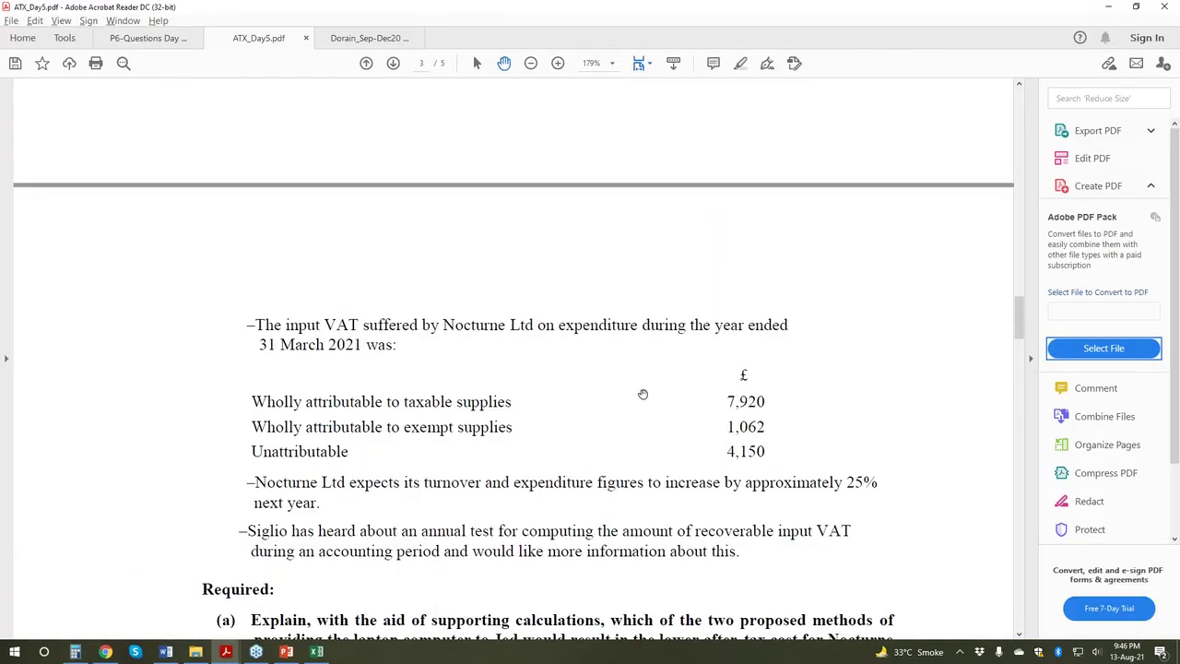
pyautogui.moveTo(727, 402); pyautogui.dragTo(693, 452)
pyautogui.click(687, 457)
# Step: Total the input VAT in Calculator as 7920 + 1062 + 4150
pyautogui.click(75, 652)
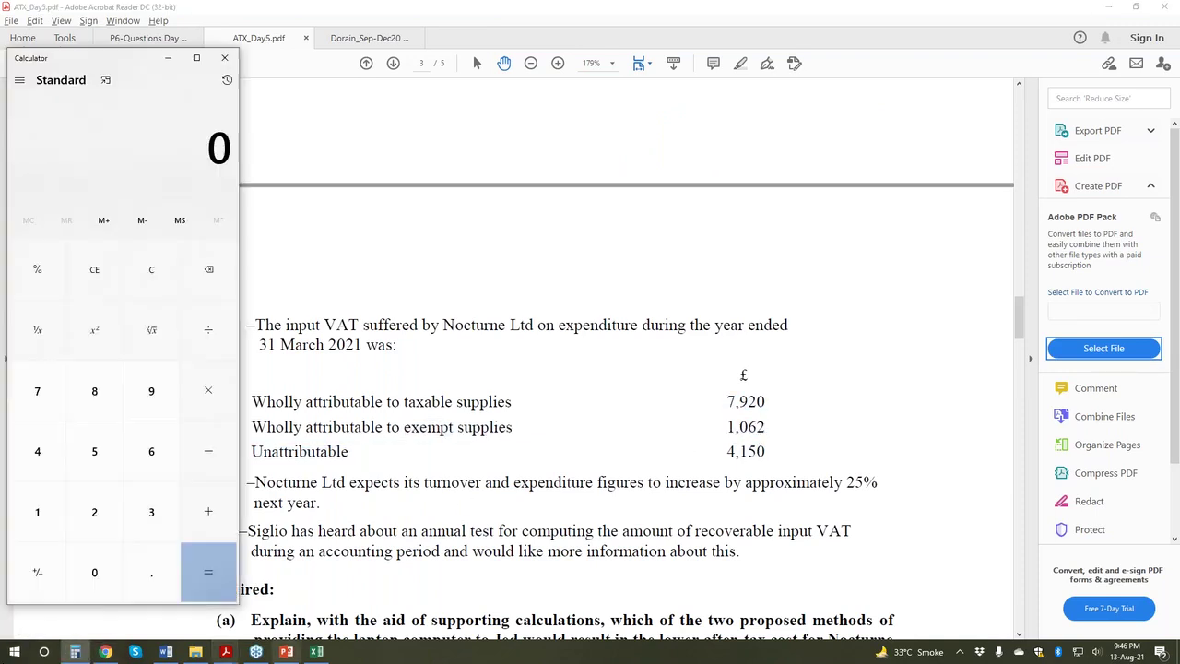
pyautogui.write('7')
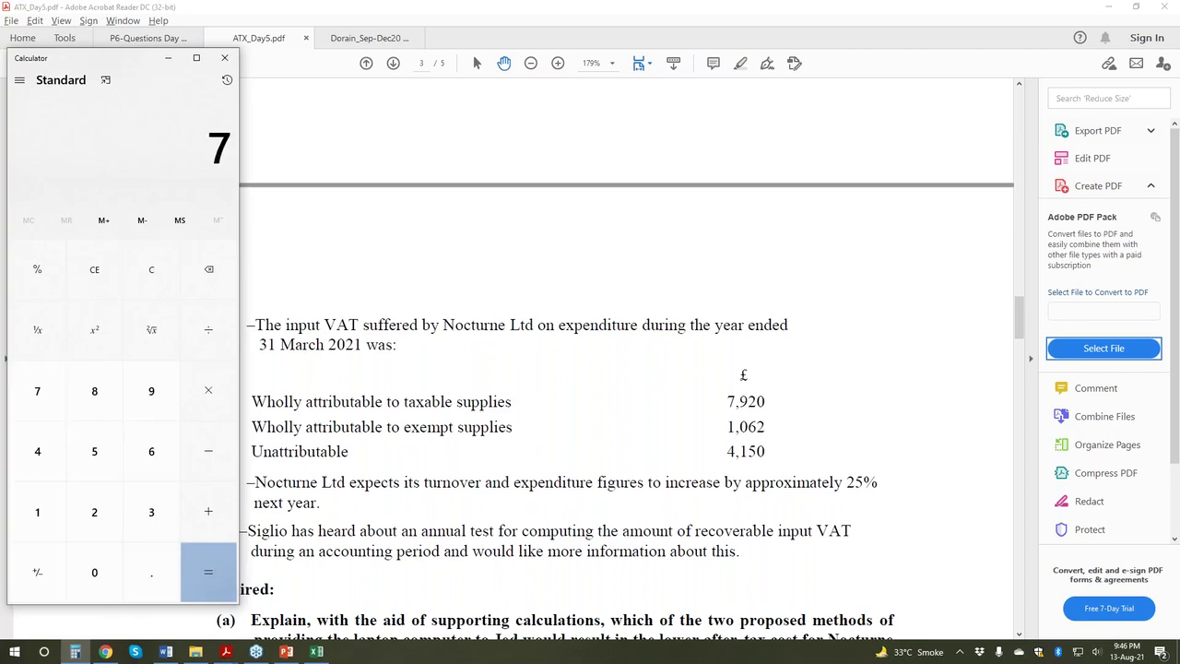
pyautogui.write('920 + 106')
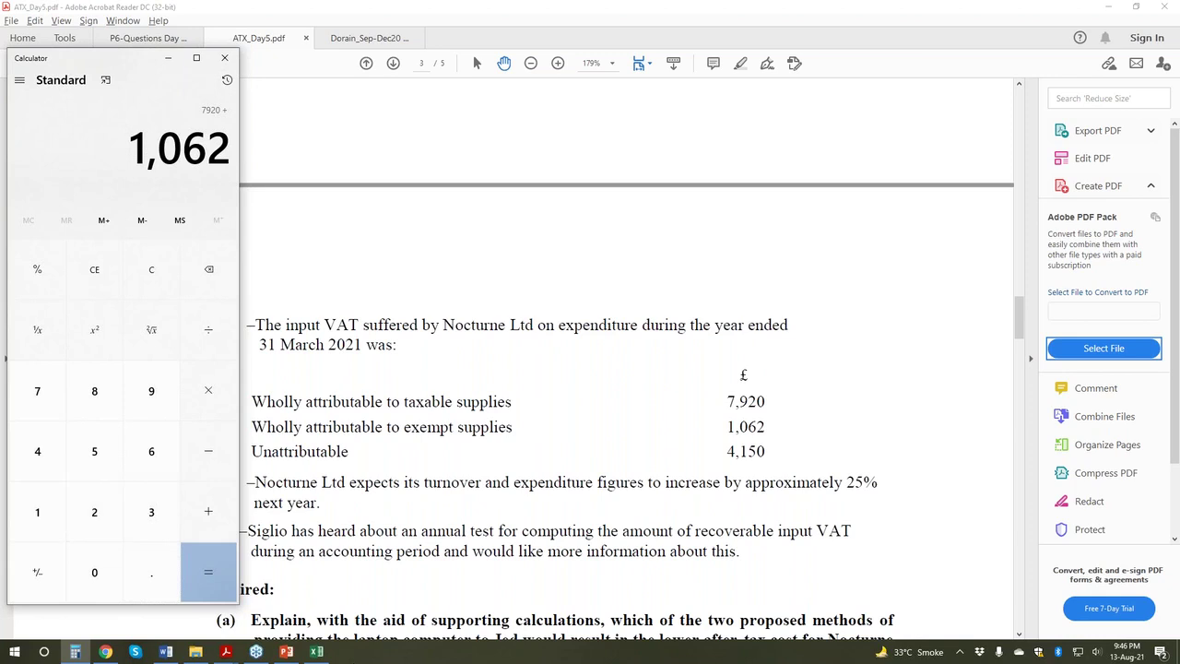
pyautogui.press('+')
pyautogui.press('4')
pyautogui.press('1')
pyautogui.press('5')
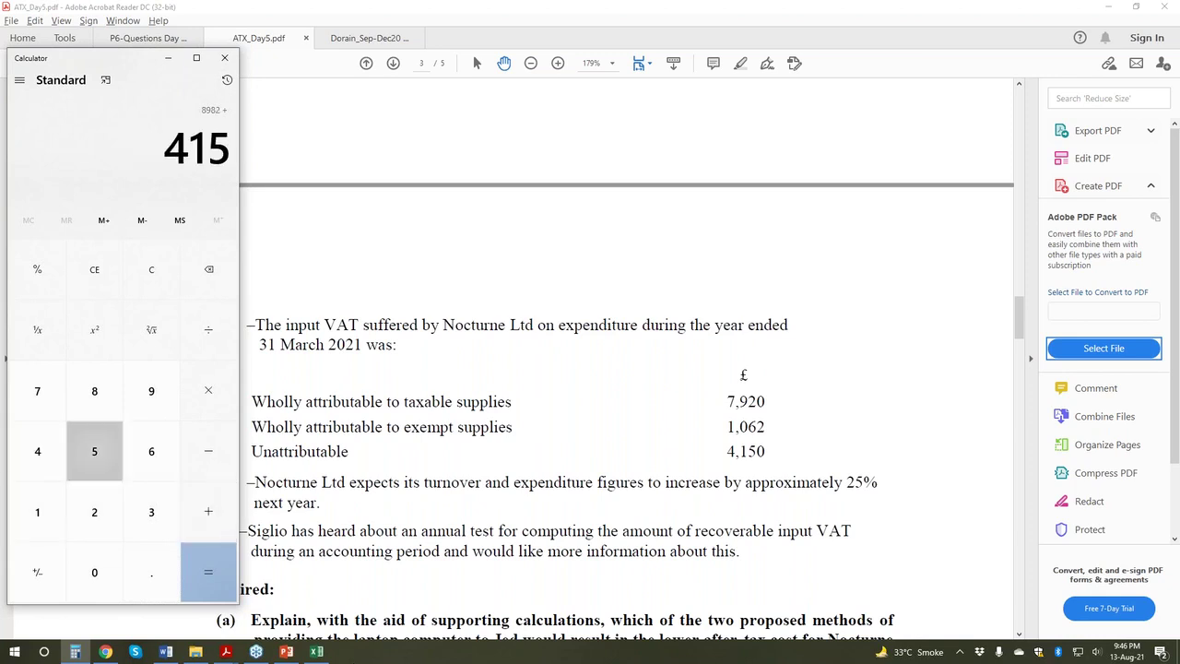
pyautogui.press('0')
pyautogui.press('Return')
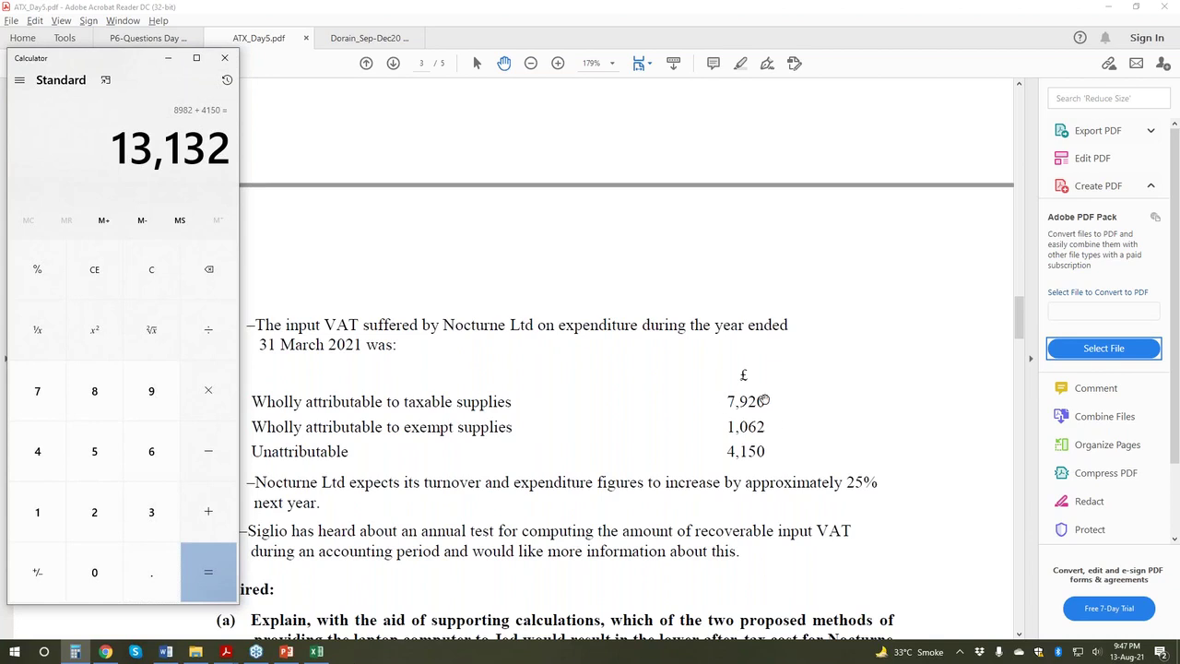
# Step: Subtract the 7920 input VAT wholly attributable to taxable supplies from the total
pyautogui.press('-')
pyautogui.write('7920')
pyautogui.press('Return')
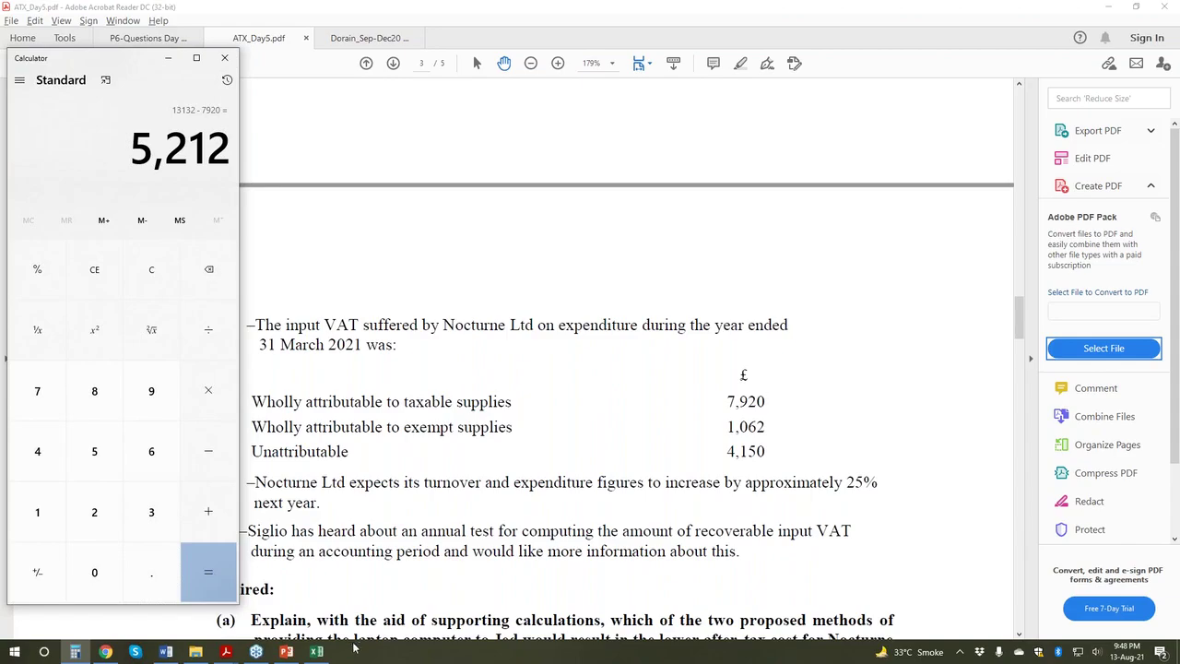
# Step: Switch to the P2P workbook in Excel and check its blank area at row 27 against the claimable/non-claimable table layout in the Word notes
pyautogui.click(316, 651)
pyautogui.click(209, 474)
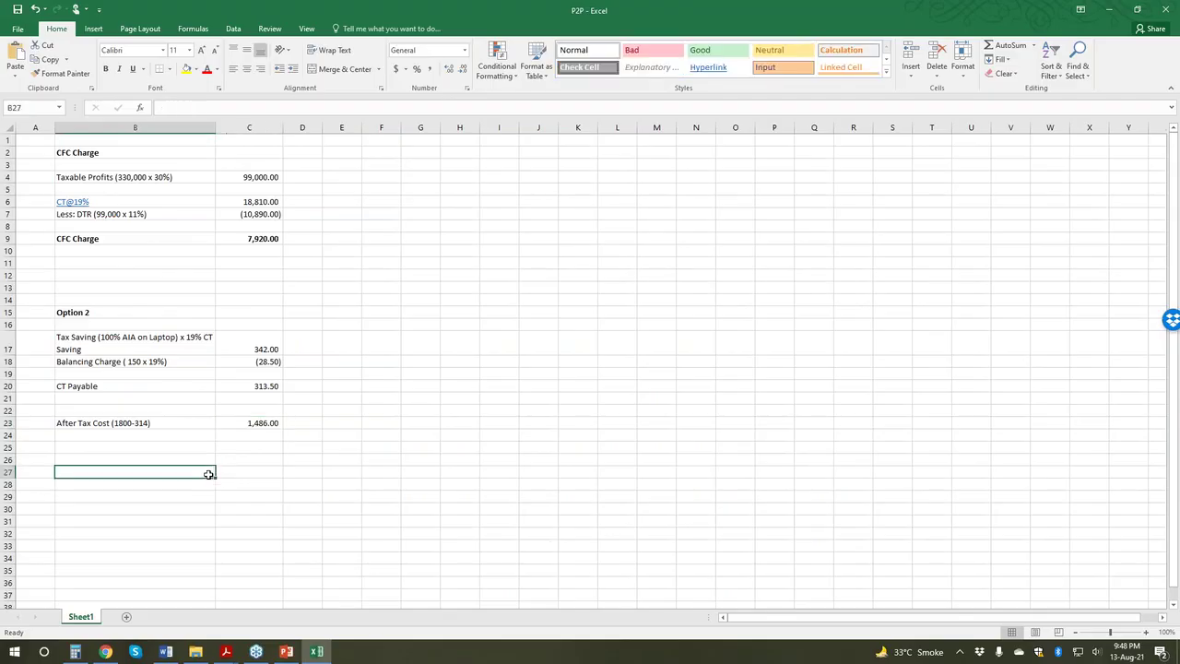
pyautogui.press('Right')
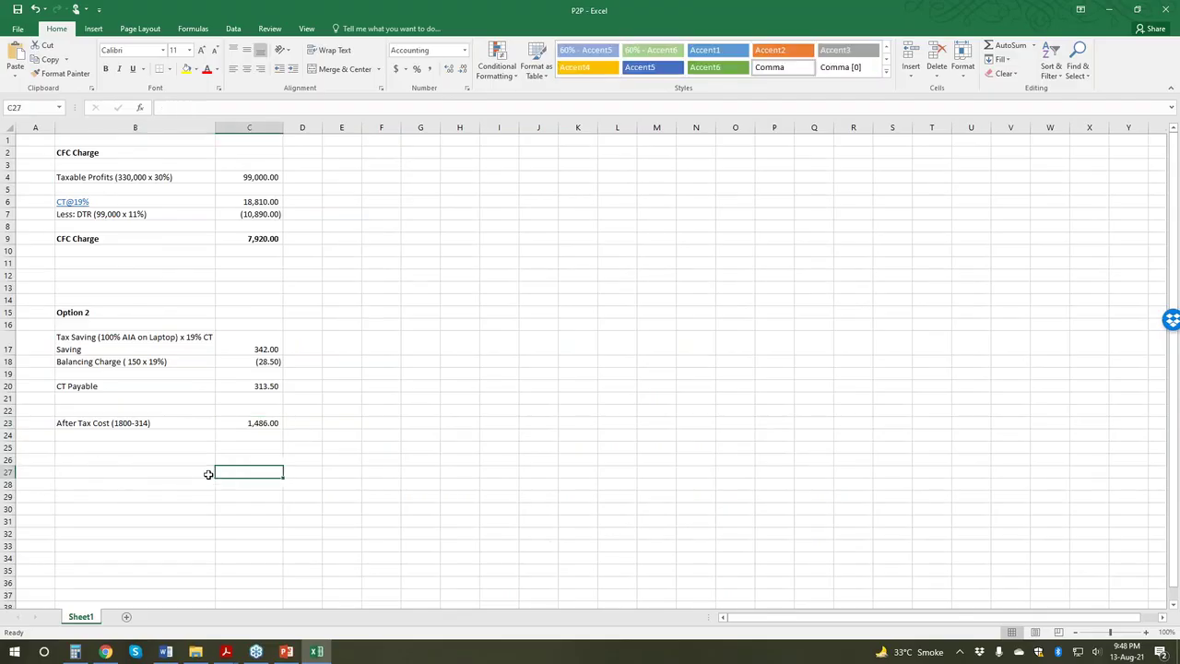
pyautogui.hotkey('alt', 'Tab')
pyautogui.hotkey('alt', 'Tab')
pyautogui.hotkey('alt', 'Tab')
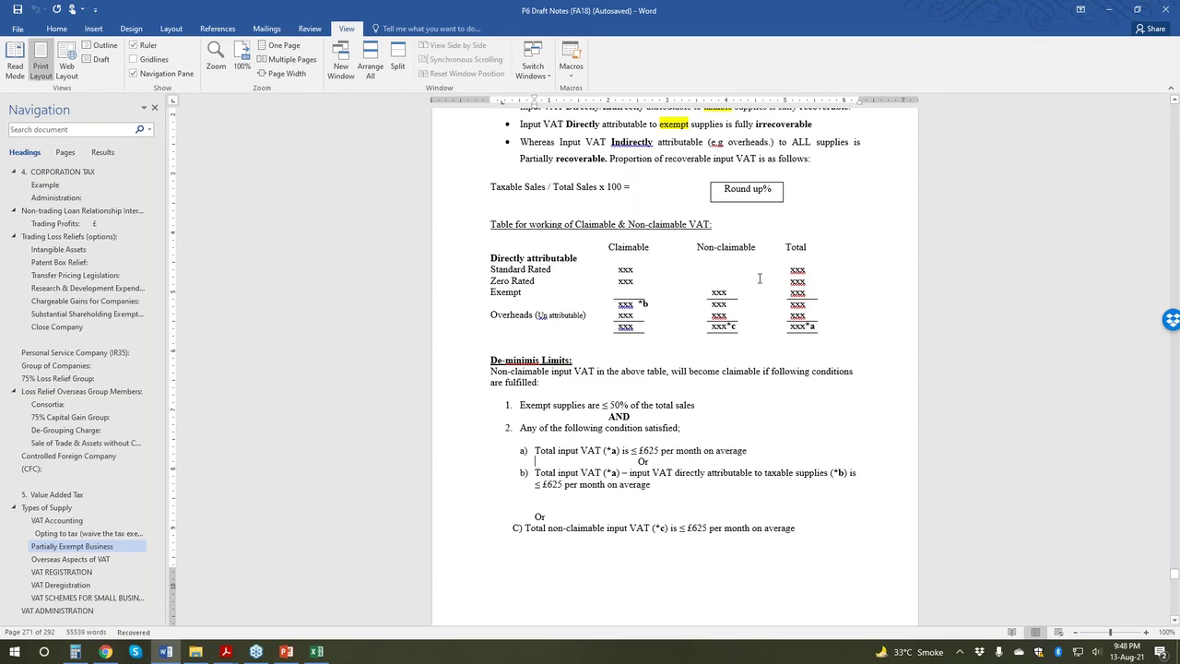
pyautogui.hotkey('alt', 'Tab')
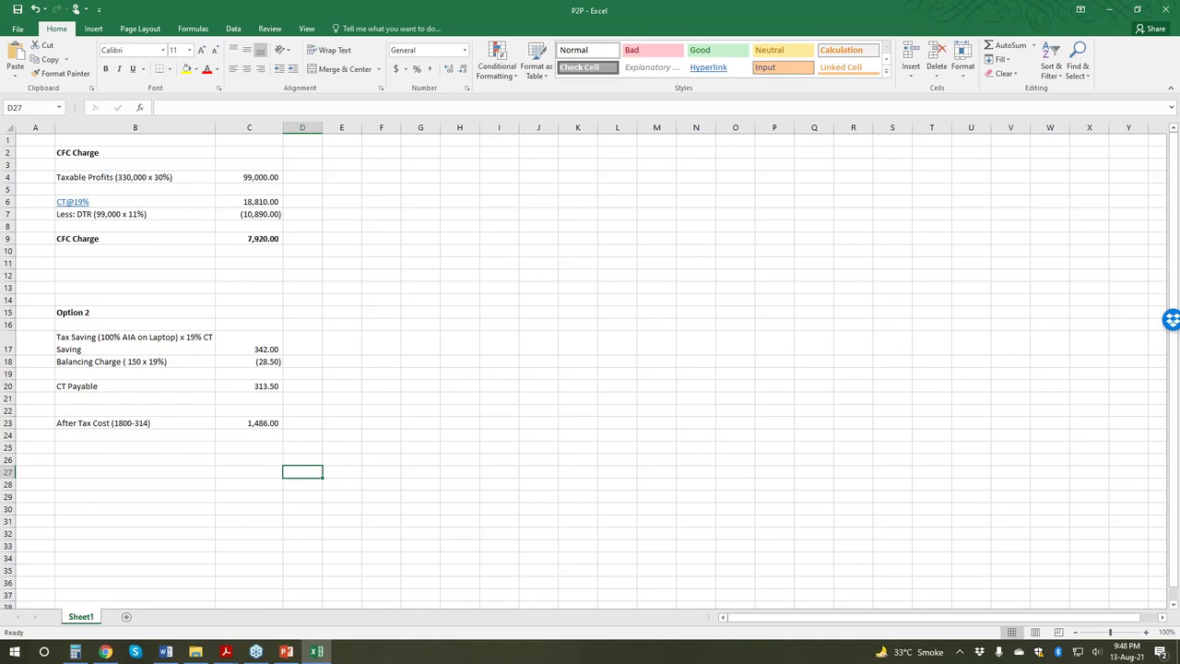
pyautogui.hotkey('alt', 'Tab')
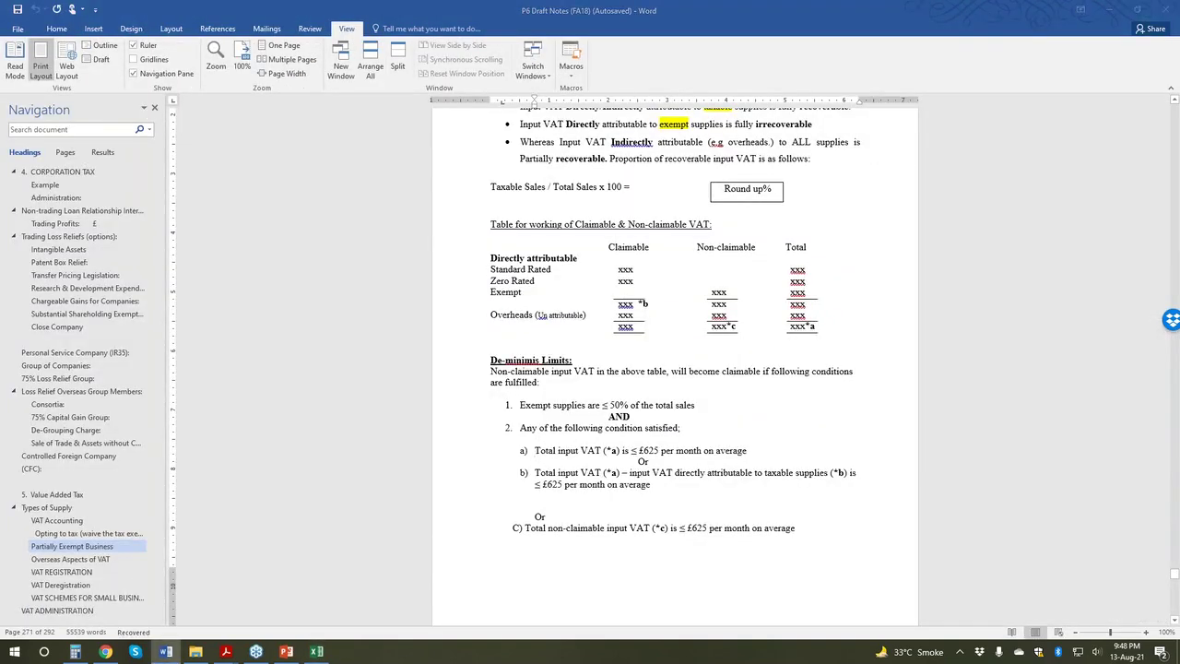
pyautogui.hotkey('alt', 'Tab')
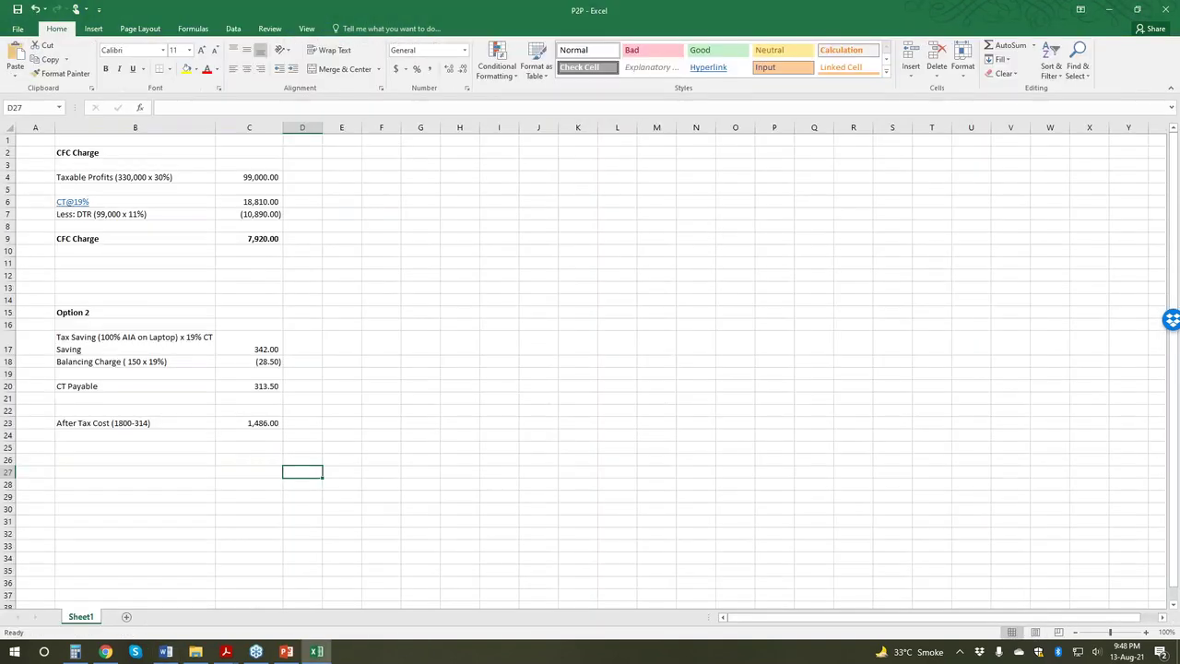
pyautogui.write('Cla')
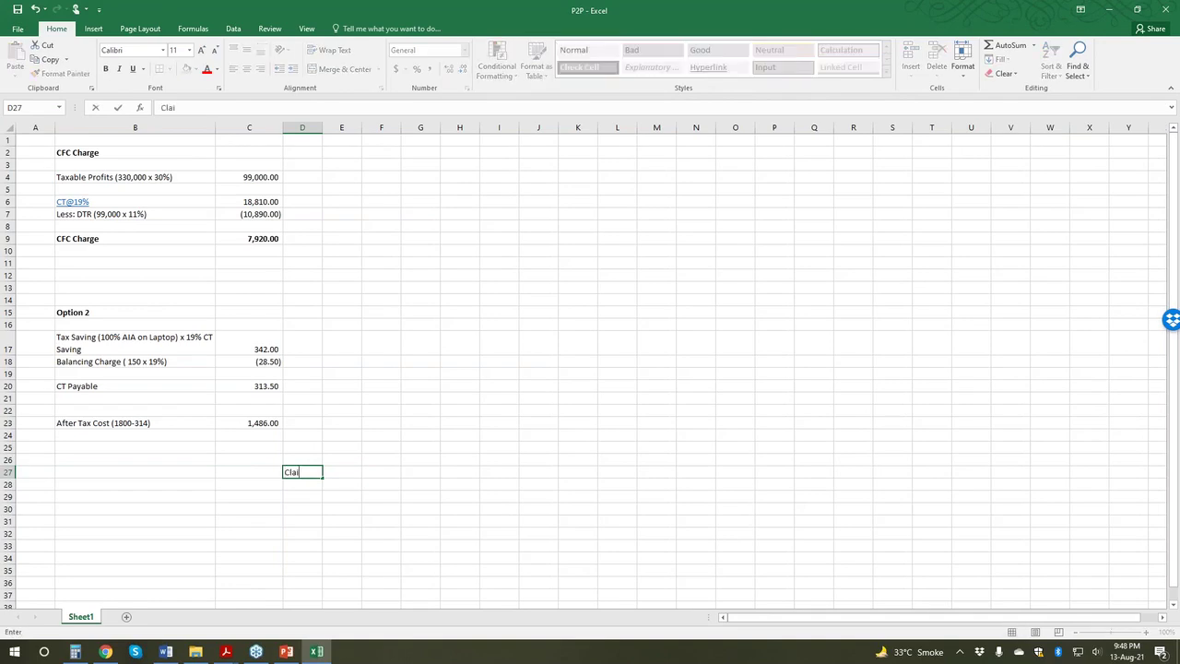
pyautogui.write('i')
pyautogui.press('Escape')
# Step: Enter the column headings "Claimable" in C27 and "Non Claimable" in D27
pyautogui.click(248, 473)
pyautogui.write('C')
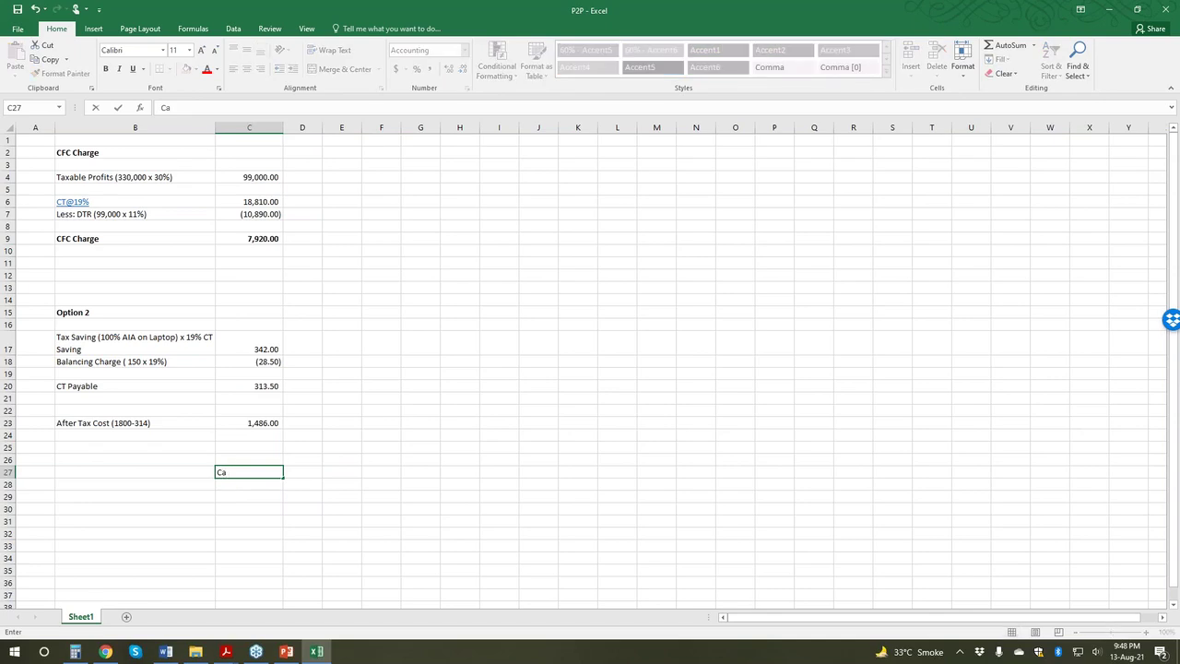
pyautogui.write('laimable')
pyautogui.click(302, 472)
pyautogui.write('Non Cl')
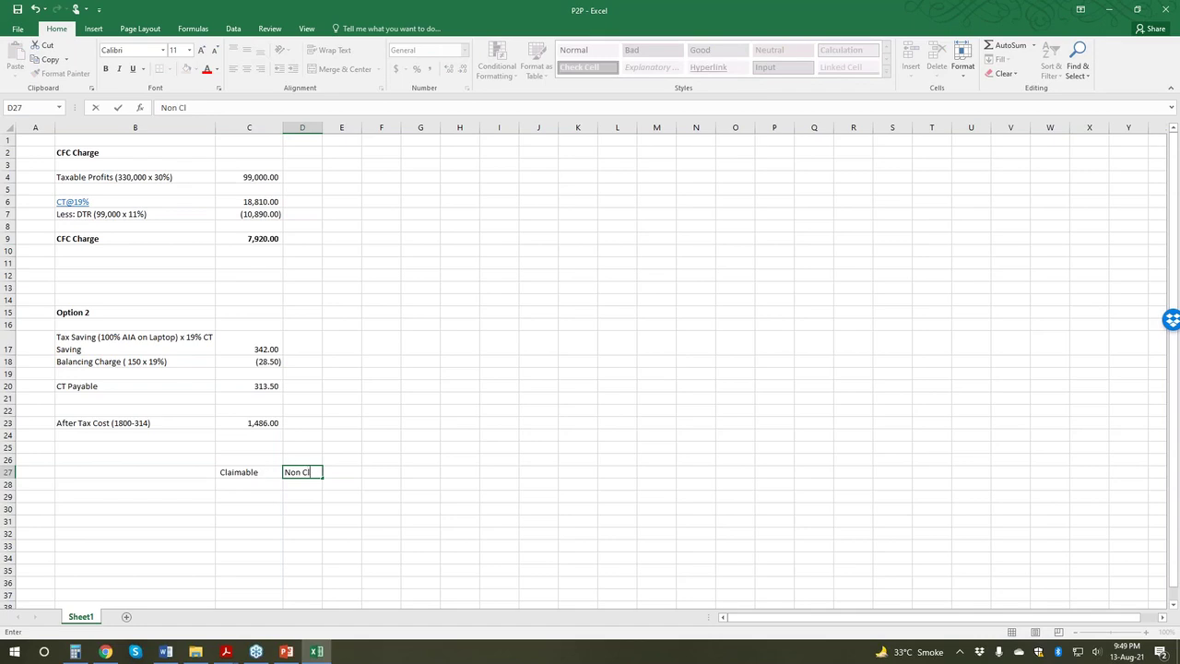
pyautogui.write('aimable')
pyautogui.press('Return')
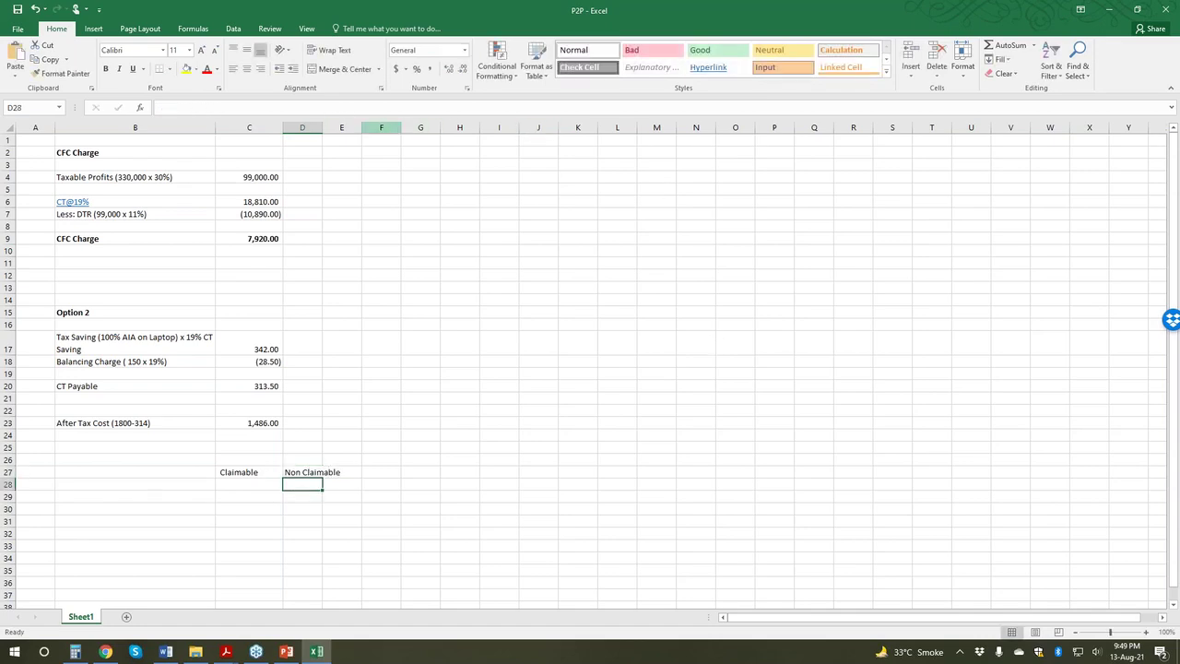
# Step: Widen columns D and E, and make the headings in C27 and D27 bold
pyautogui.moveTo(362, 127); pyautogui.dragTo(396, 127)
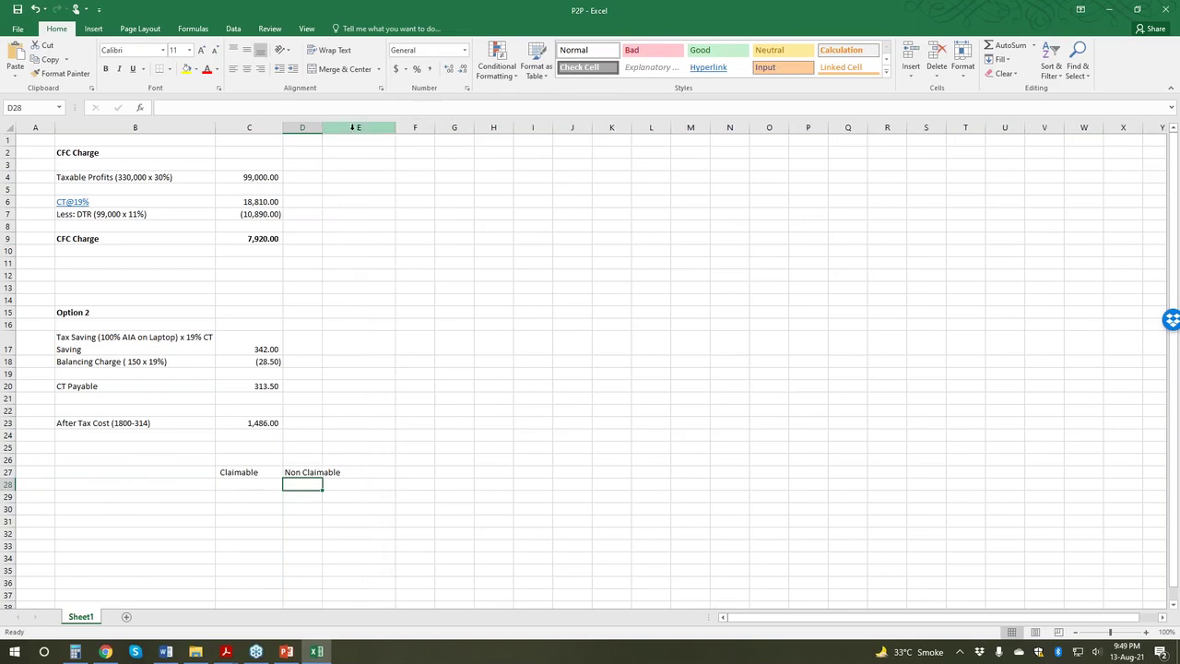
pyautogui.moveTo(322, 128); pyautogui.dragTo(381, 127)
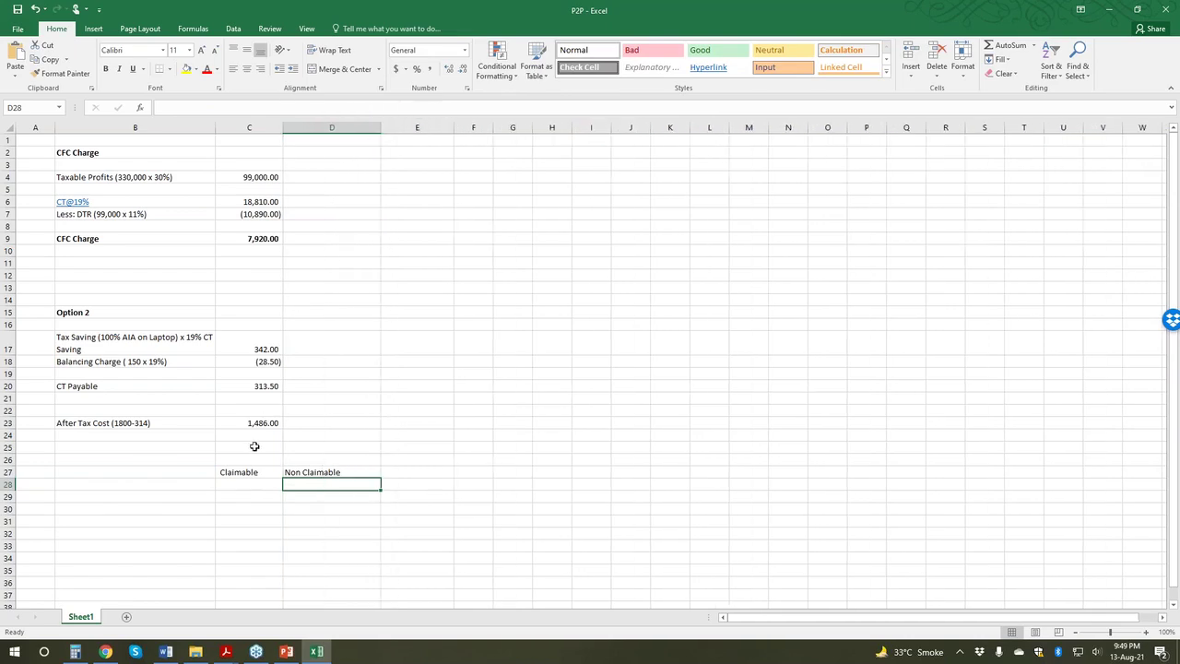
pyautogui.moveTo(242, 472); pyautogui.dragTo(297, 471)
pyautogui.hotkey('ctrl', 'b')
# Step: Copy the text "attributable to taxable supplies" from ATX_Day5.pdf into cell B28 of the workbook
pyautogui.press('Down')
pyautogui.press('Left')
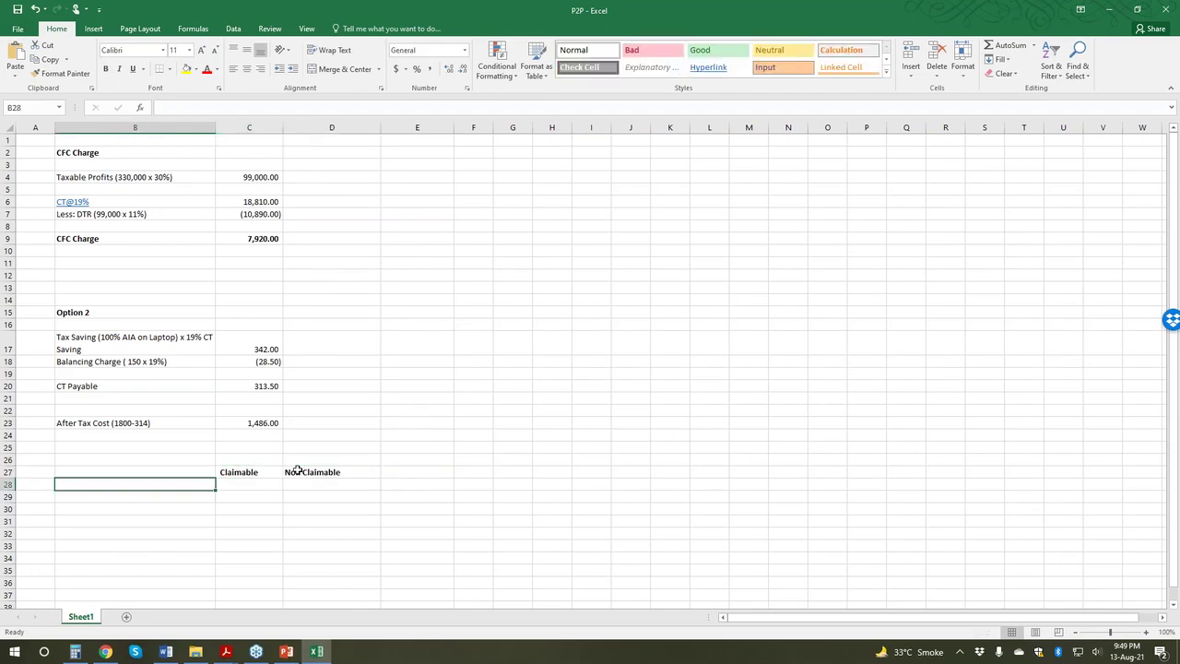
pyautogui.hotkey('alt', 'Tab')
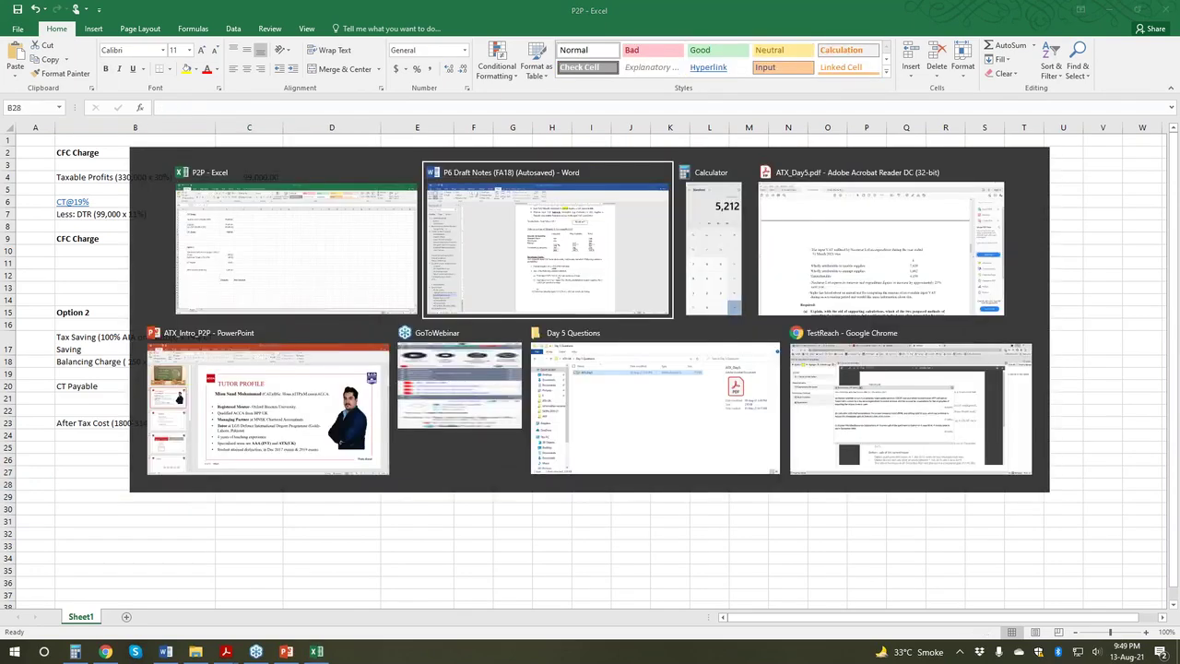
pyautogui.hotkey('alt', 'Tab')
pyautogui.hotkey('alt', 'Tab')
pyautogui.hotkey('alt', 'Tab')
pyautogui.hotkey('alt', 'Tab')
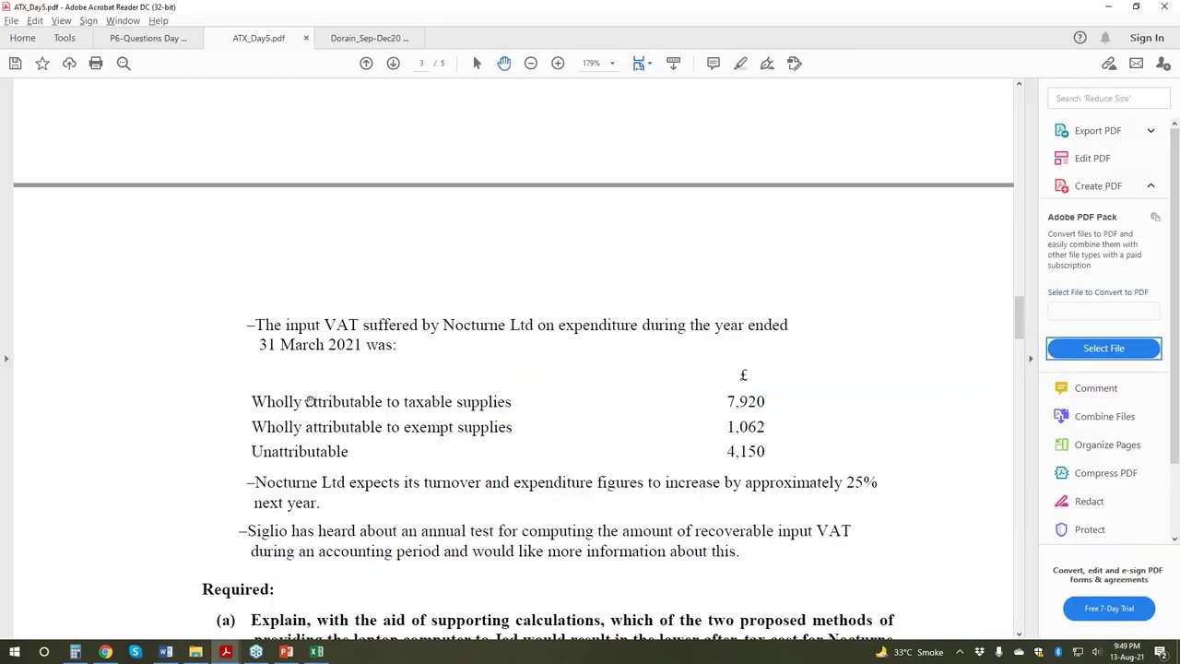
pyautogui.moveTo(335, 399); pyautogui.dragTo(468, 395)
pyautogui.hotkey('ctrl', 'c')
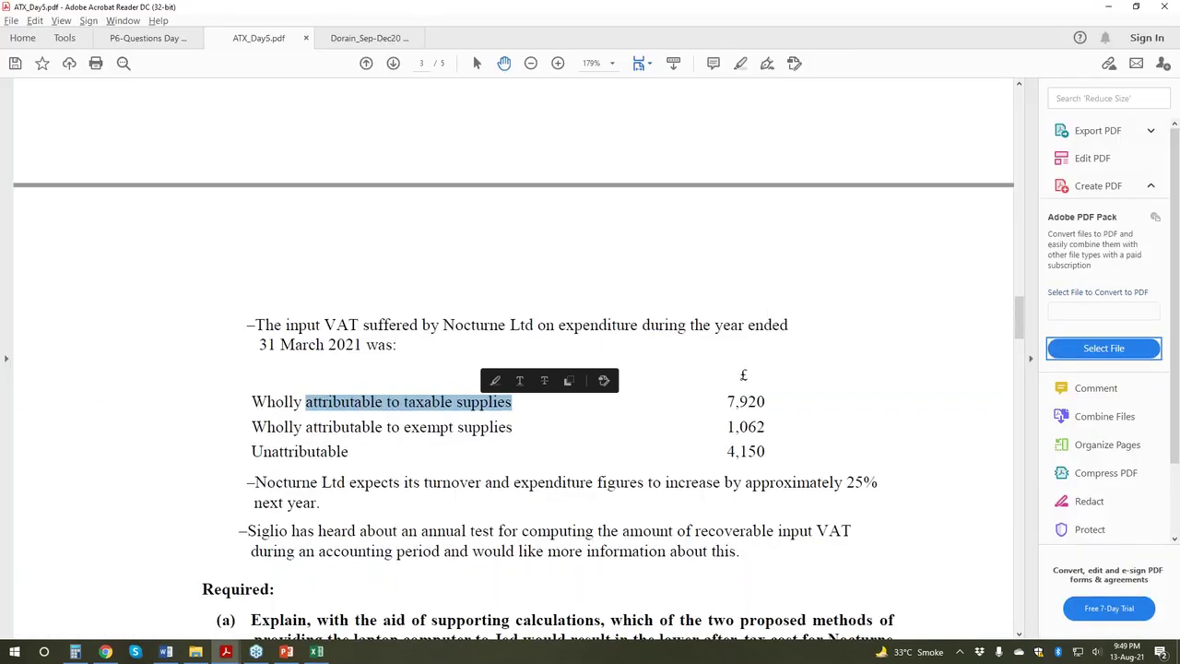
pyautogui.hotkey('alt', 'Tab')
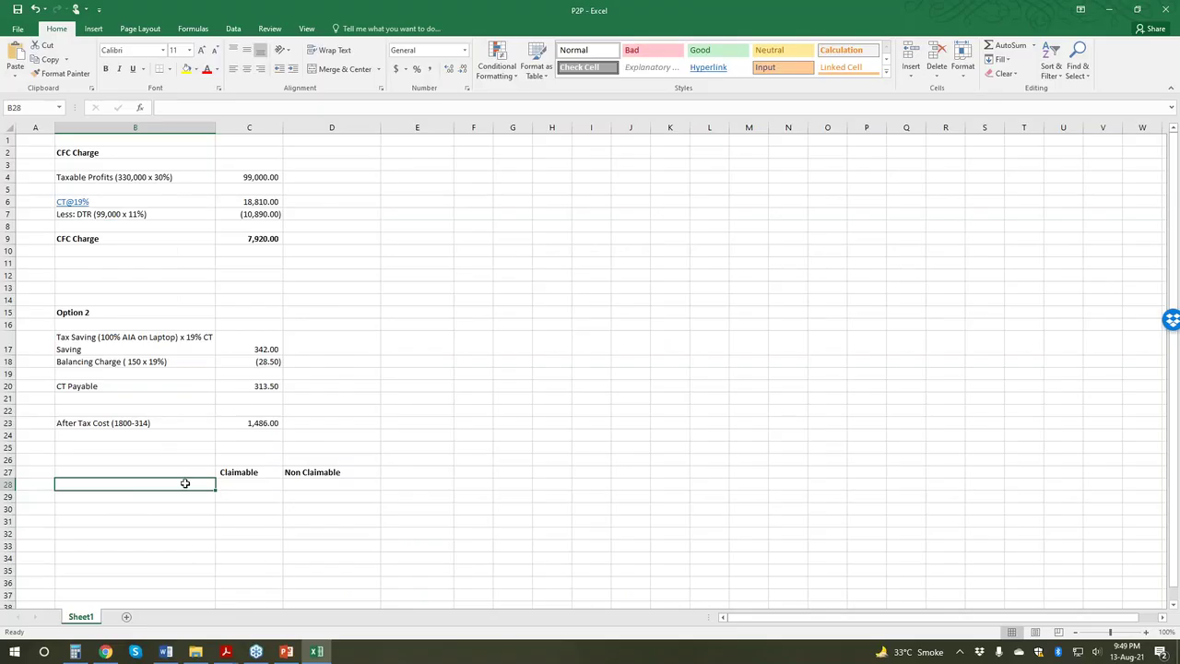
pyautogui.doubleClick(185, 483)
pyautogui.hotkey('ctrl', 'v')
pyautogui.press('Return')
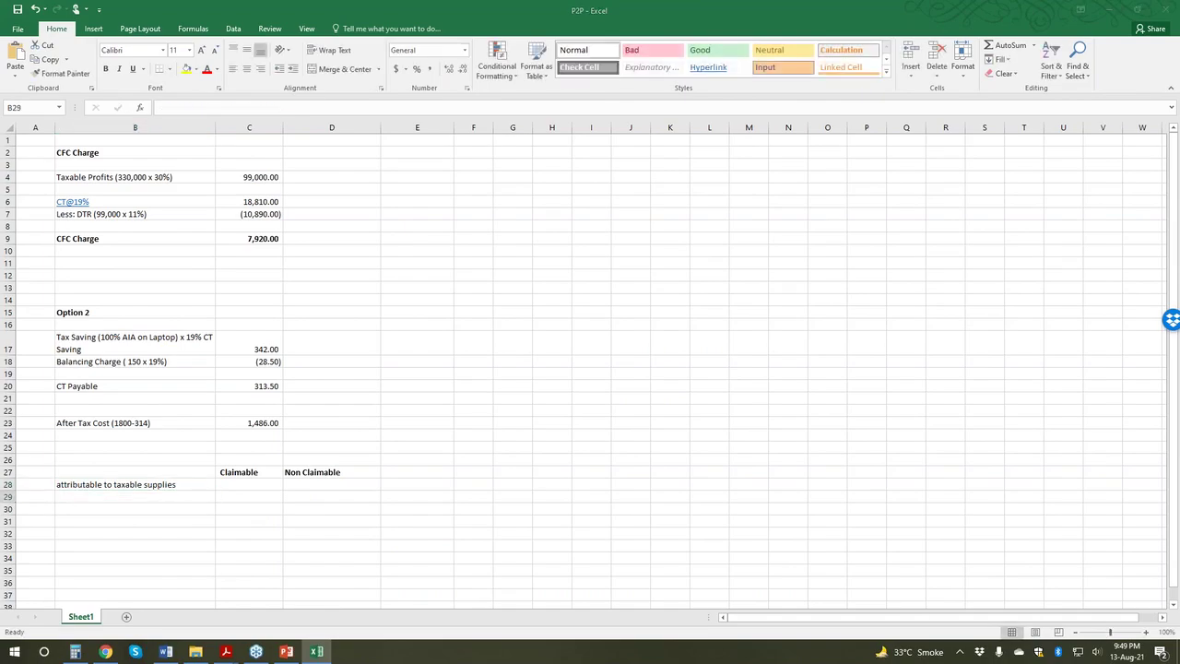
# Step: Copy the text "attributable to exempt supplies" from ATX_Day5.pdf into cell B29 of the workbook
pyautogui.hotkey('alt', 'Tab')
pyautogui.moveTo(306, 428); pyautogui.dragTo(513, 428)
pyautogui.hotkey('ctrl', 'c')
pyautogui.hotkey('alt', 'Tab')
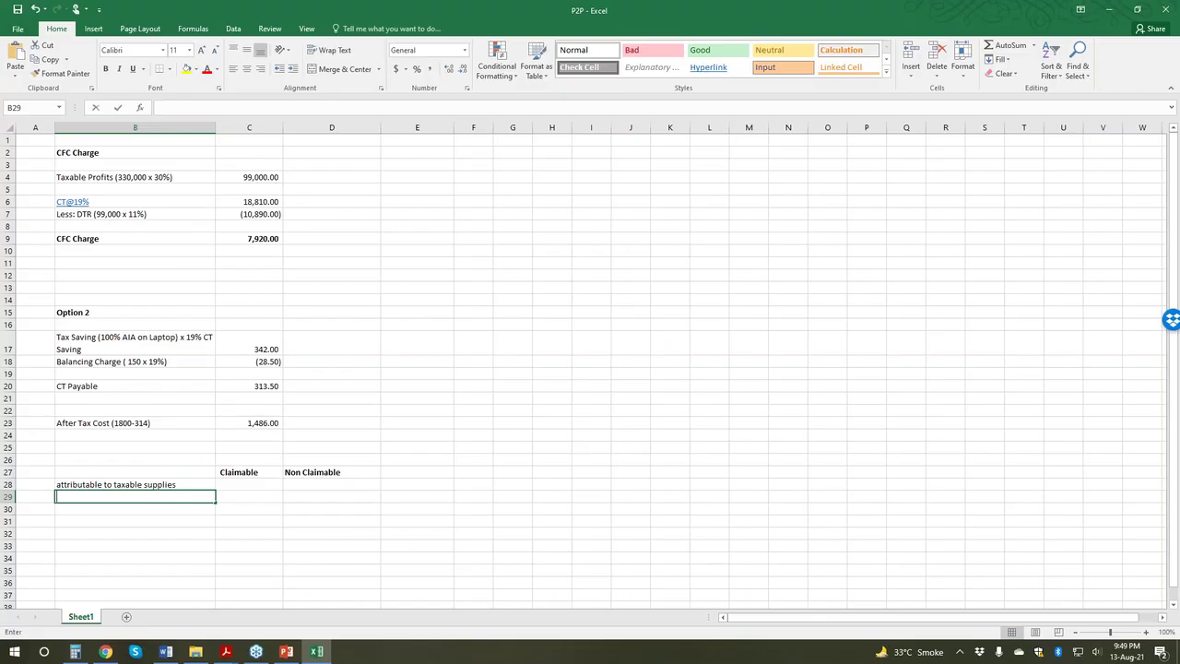
pyautogui.hotkey('ctrl', 'v')
pyautogui.click(137, 508)
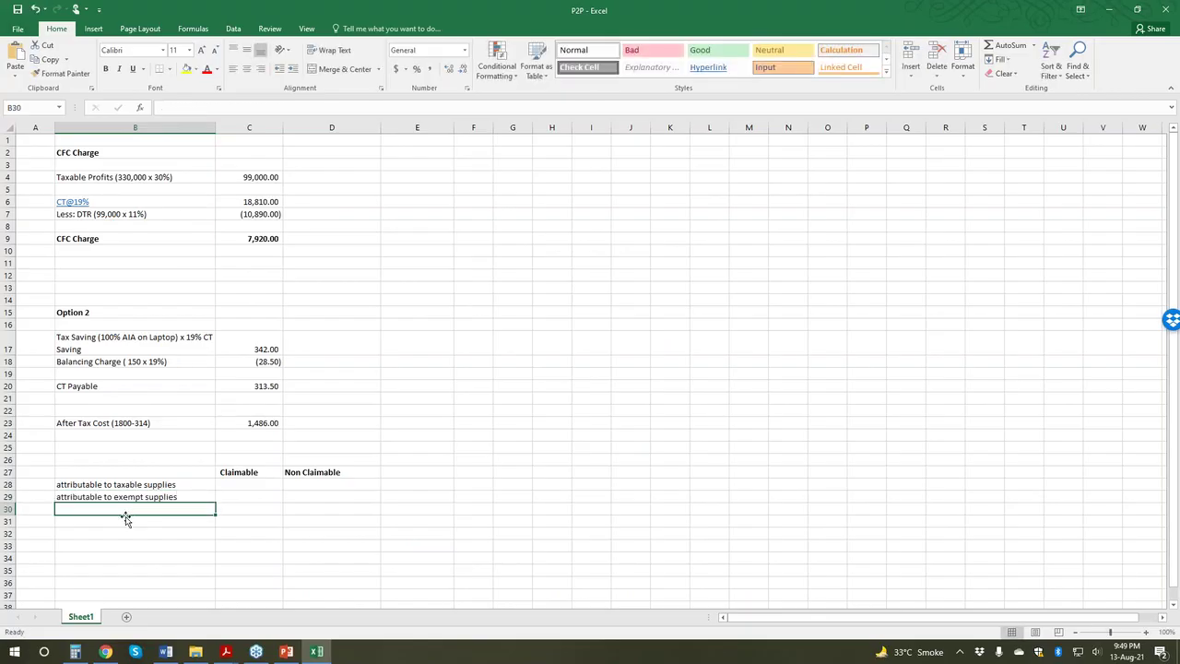
# Step: Copy the text "Unattributable" from ATX_Day5.pdf into cell B30 of the workbook, and widen column B
pyautogui.click(123, 520)
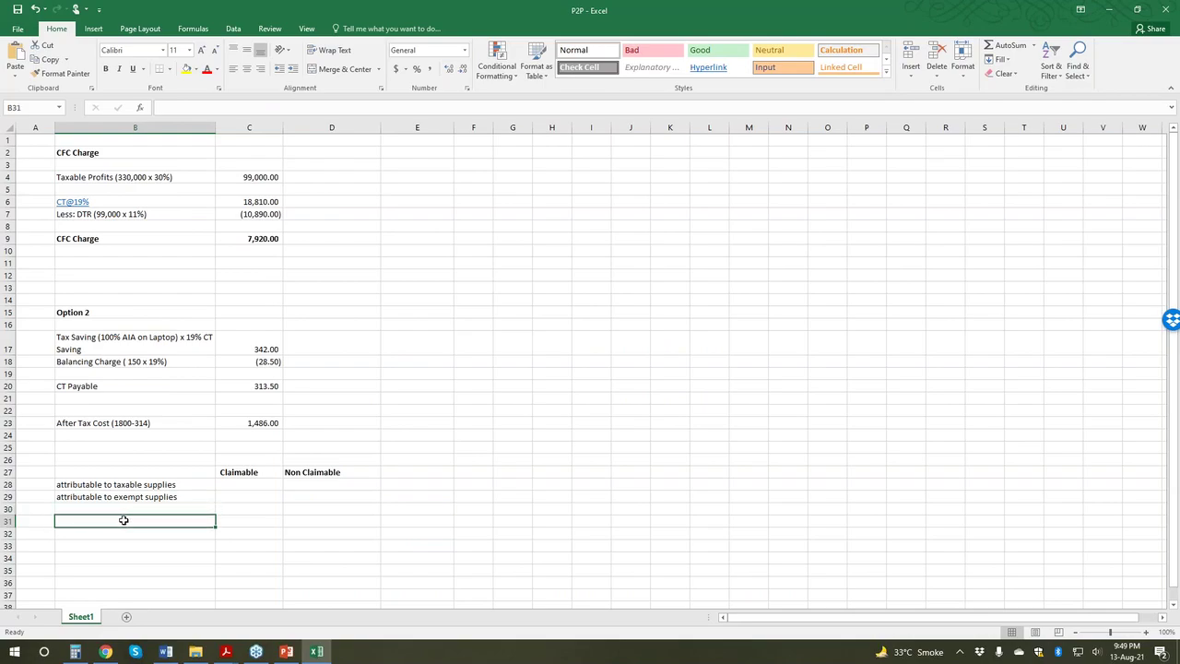
pyautogui.hotkey('alt', 'Tab')
pyautogui.moveTo(250, 452); pyautogui.dragTo(349, 452)
pyautogui.hotkey('ctrl', 'c')
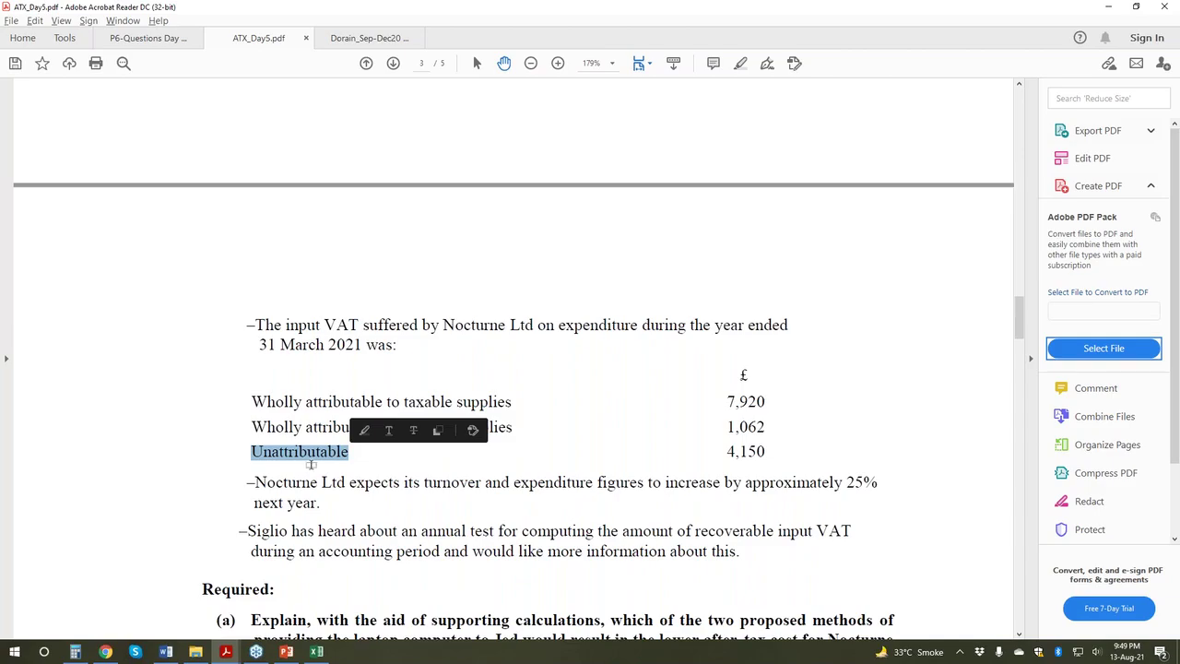
pyautogui.hotkey('alt', 'Tab')
pyautogui.click(104, 508)
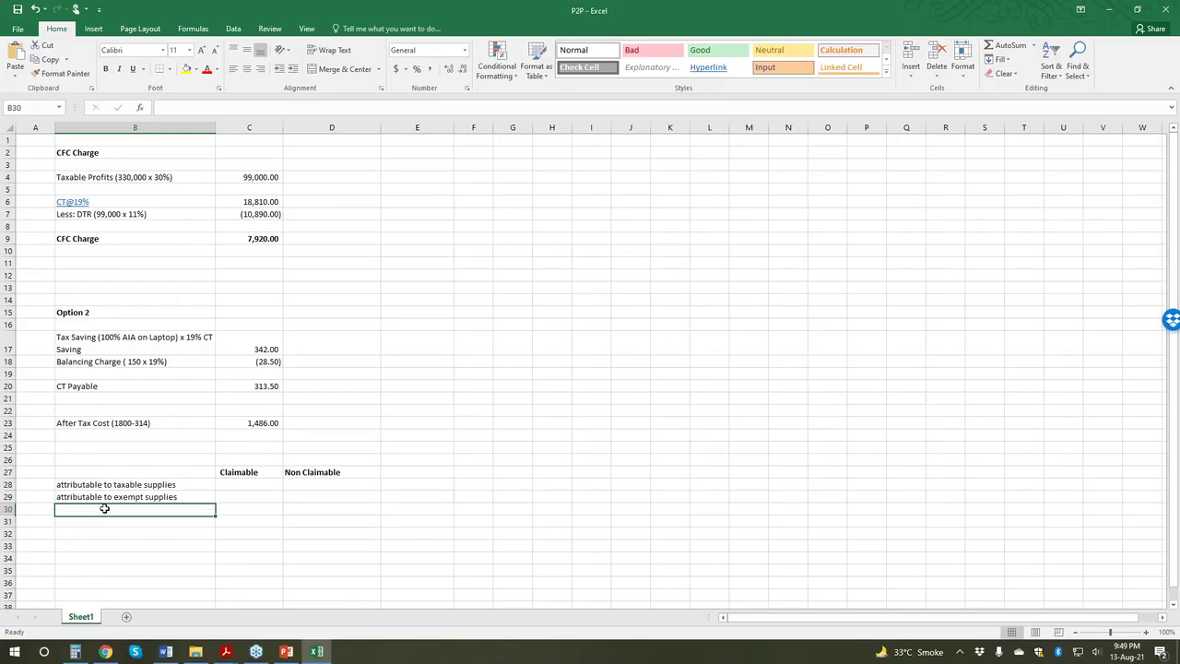
pyautogui.hotkey('ctrl', 'v')
pyautogui.click(112, 533)
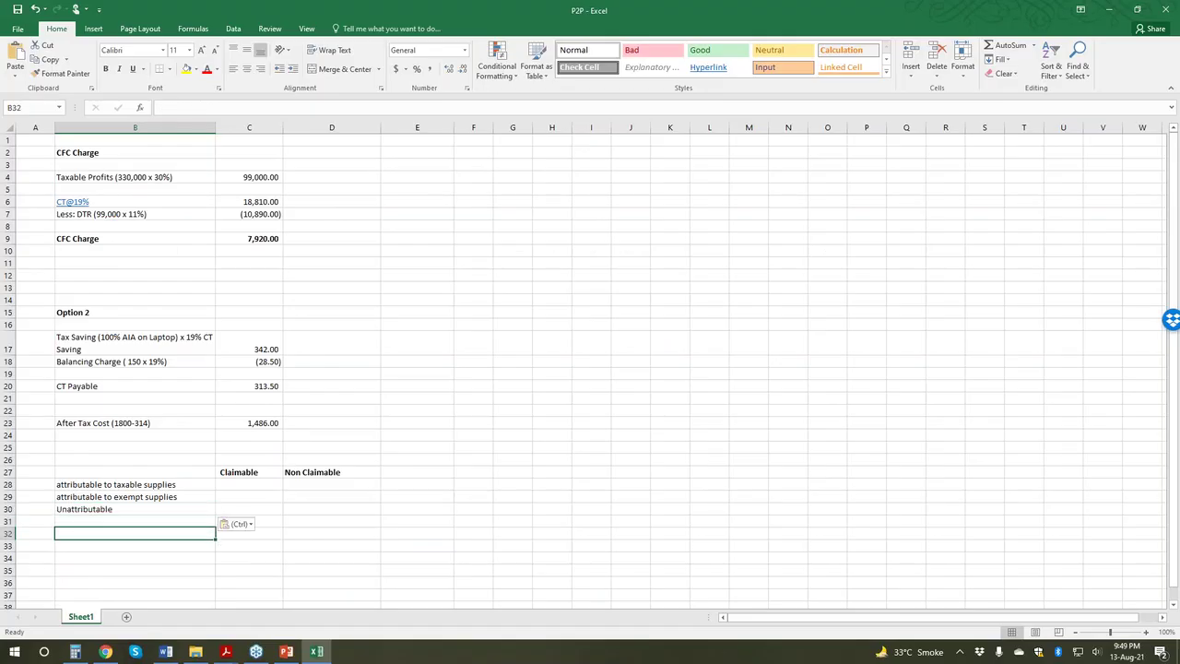
pyautogui.moveTo(224, 130); pyautogui.dragTo(268, 129)
# Step: Copy the taxable-supplies input VAT of 7,920 from ATX_Day5.pdf into the Claimable column at C28
pyautogui.click(307, 489)
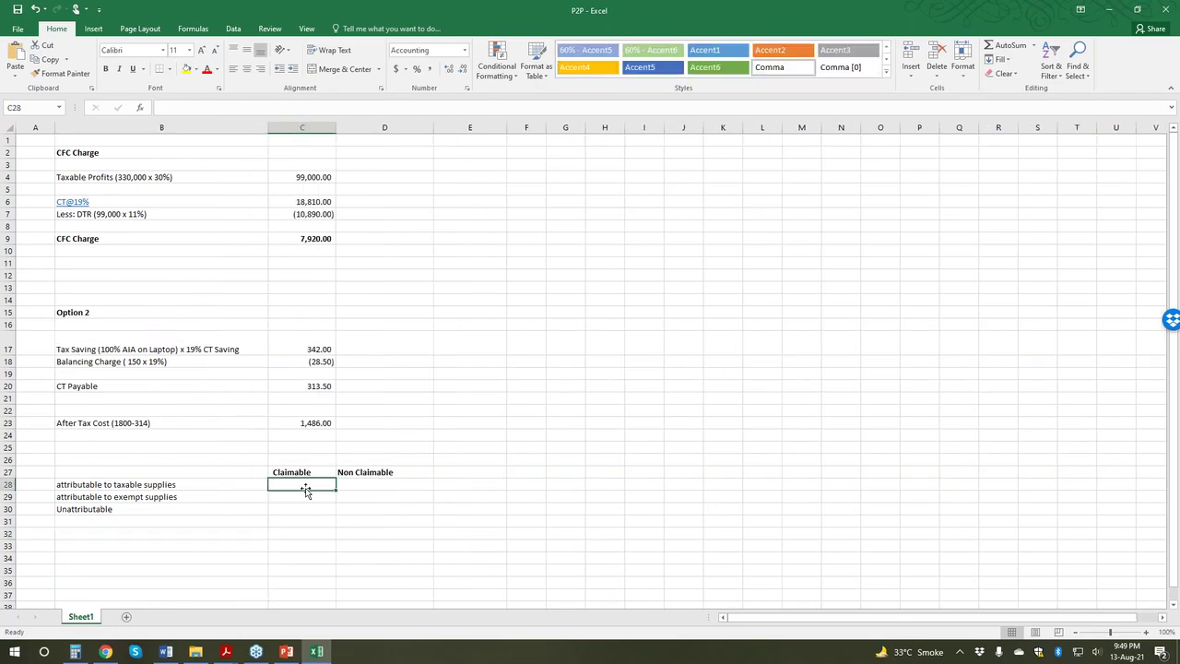
pyautogui.hotkey('alt', 'Tab')
pyautogui.moveTo(727, 402); pyautogui.dragTo(766, 403)
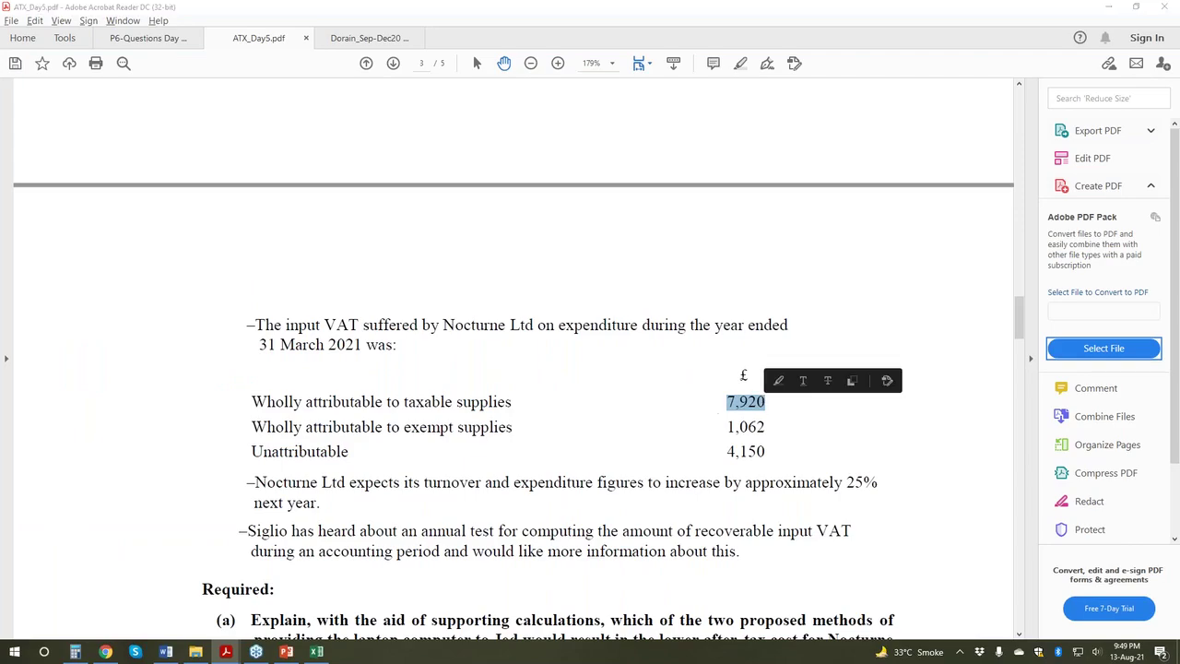
pyautogui.hotkey('alt', 'Tab')
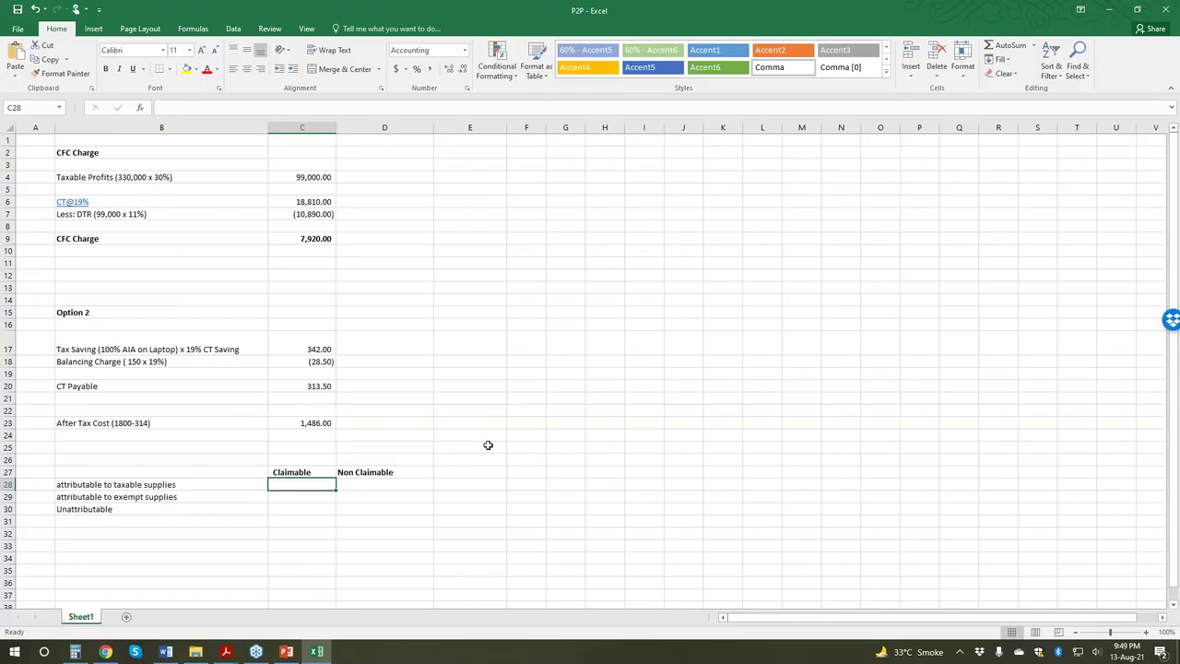
pyautogui.write('7,920.00')
# Step: Copy the exempt-supplies input VAT of 1,062 from ATX_Day5.pdf into cell C29 of the workbook
pyautogui.click(285, 496)
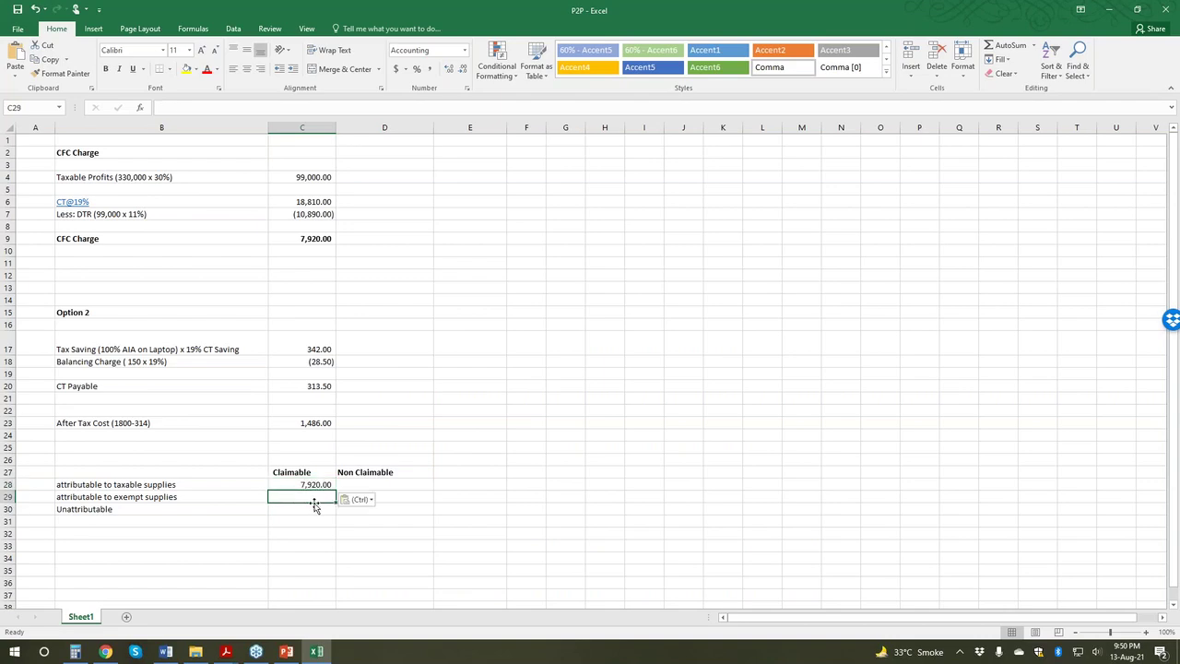
pyautogui.hotkey('alt', 'Tab')
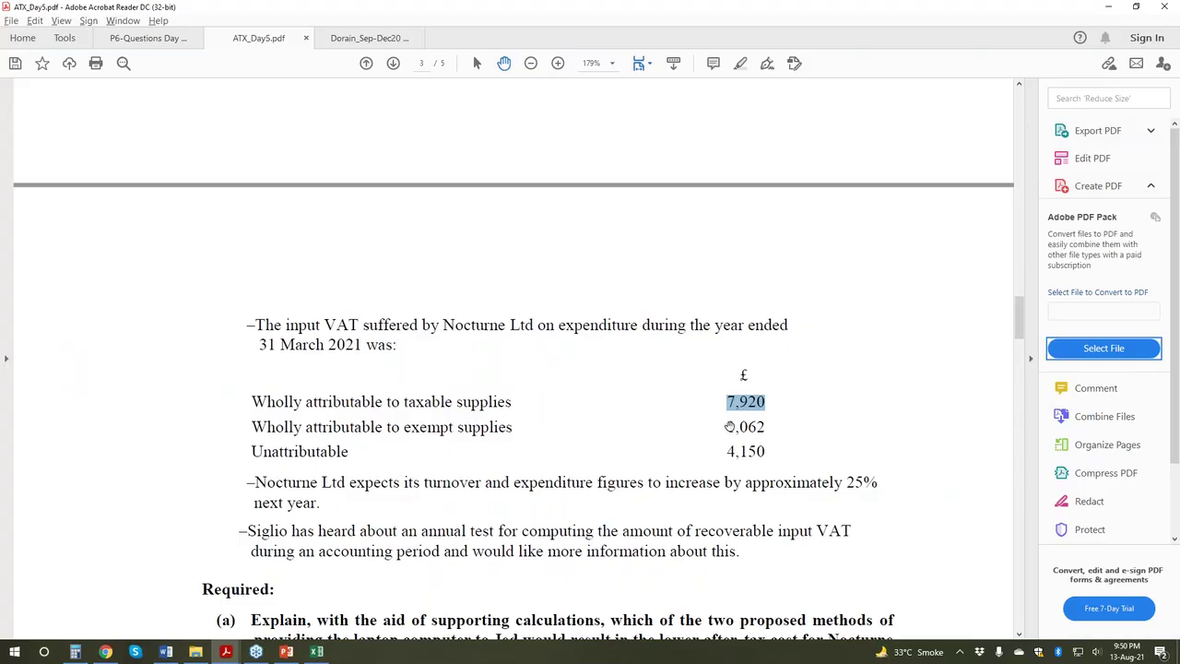
pyautogui.click(728, 427)
pyautogui.moveTo(728, 427); pyautogui.dragTo(771, 426)
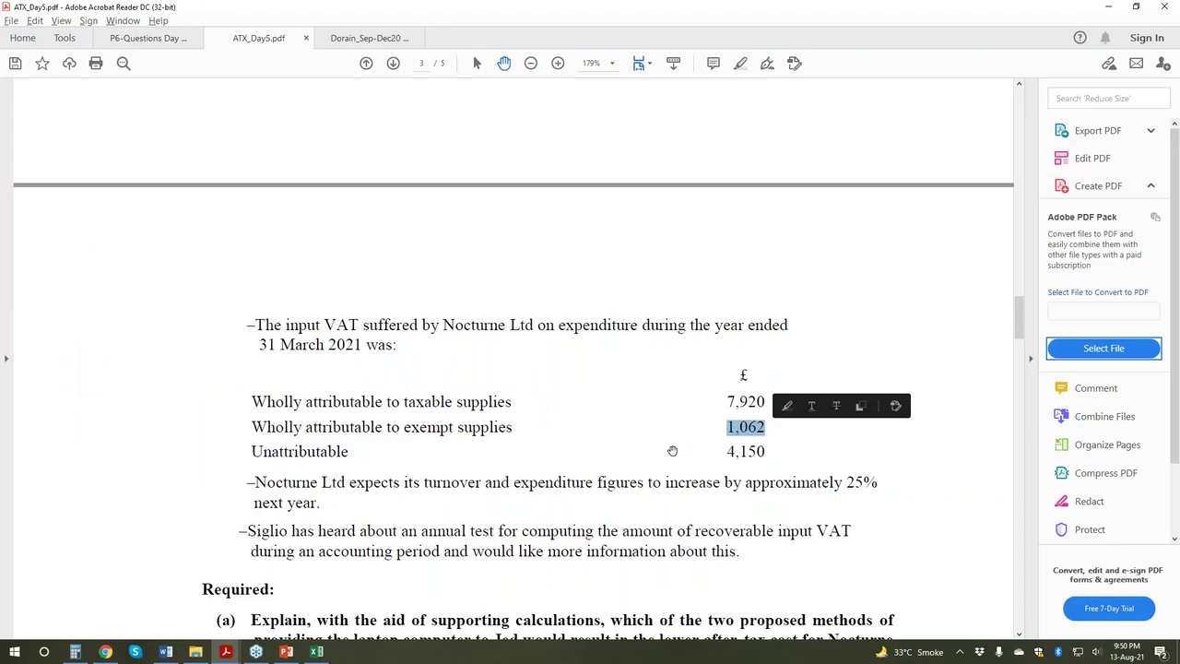
pyautogui.hotkey('ctrl', 'c')
pyautogui.hotkey('alt', 'Tab')
pyautogui.hotkey('ctrl', 'v')
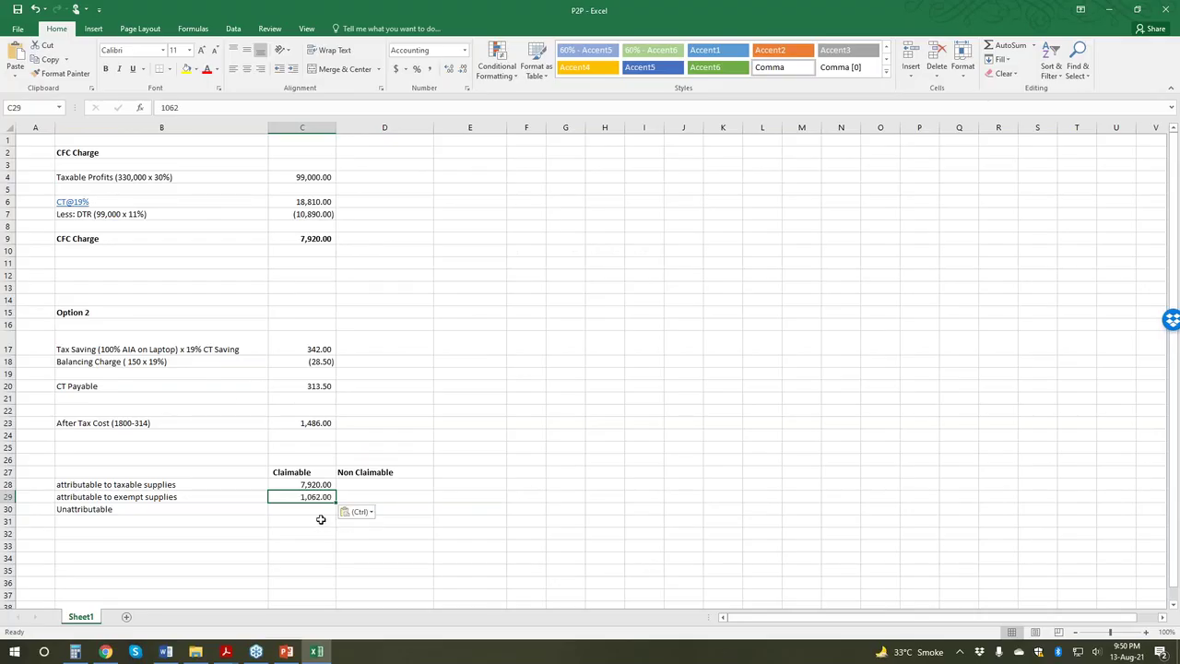
# Step: Move the exempt-supplies amount from C29 to the Non Claimable column at D29
pyautogui.click(307, 509)
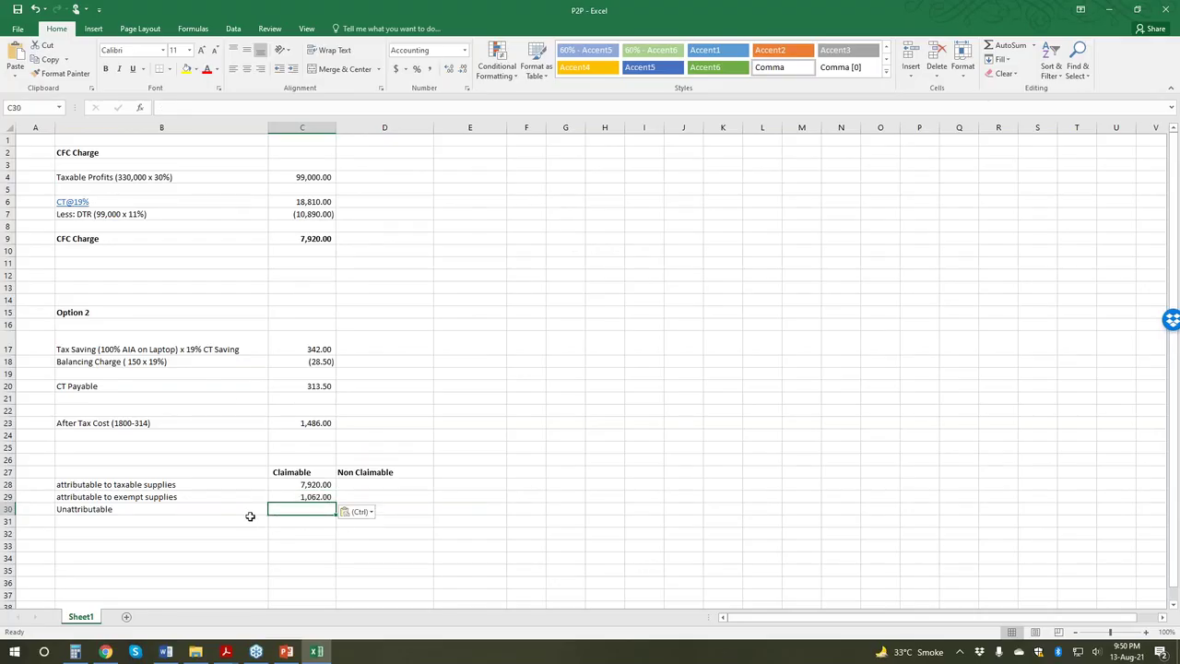
pyautogui.click(312, 496)
pyautogui.moveTo(311, 502); pyautogui.dragTo(348, 501)
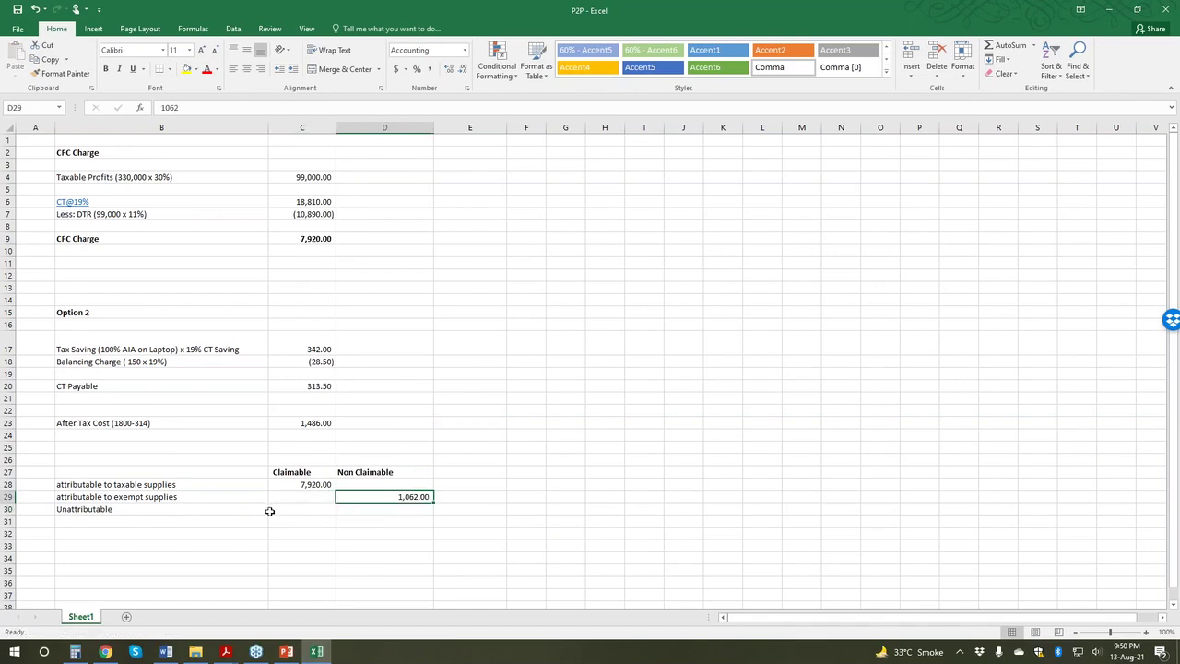
# Step: Extend the label in B30 to "Unattributable (4150 x 86%/14%)", taking the unattributable amount from ATX_Day5.pdf
pyautogui.click(275, 507)
pyautogui.click(241, 510)
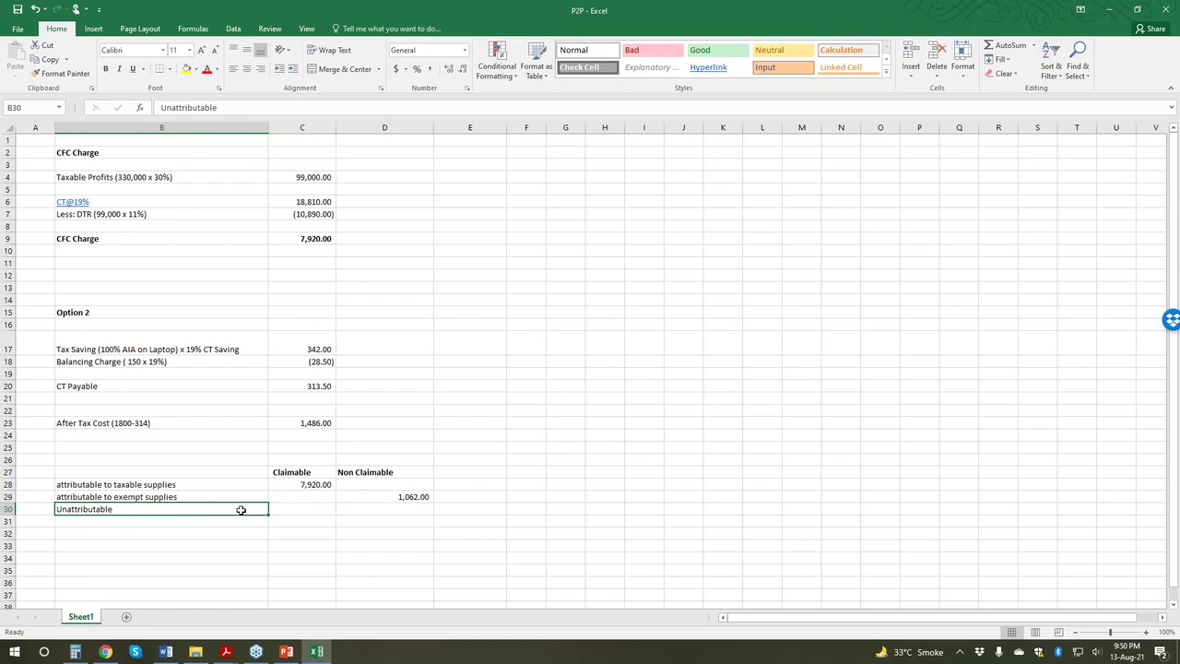
pyautogui.hotkey('alt', 'Tab')
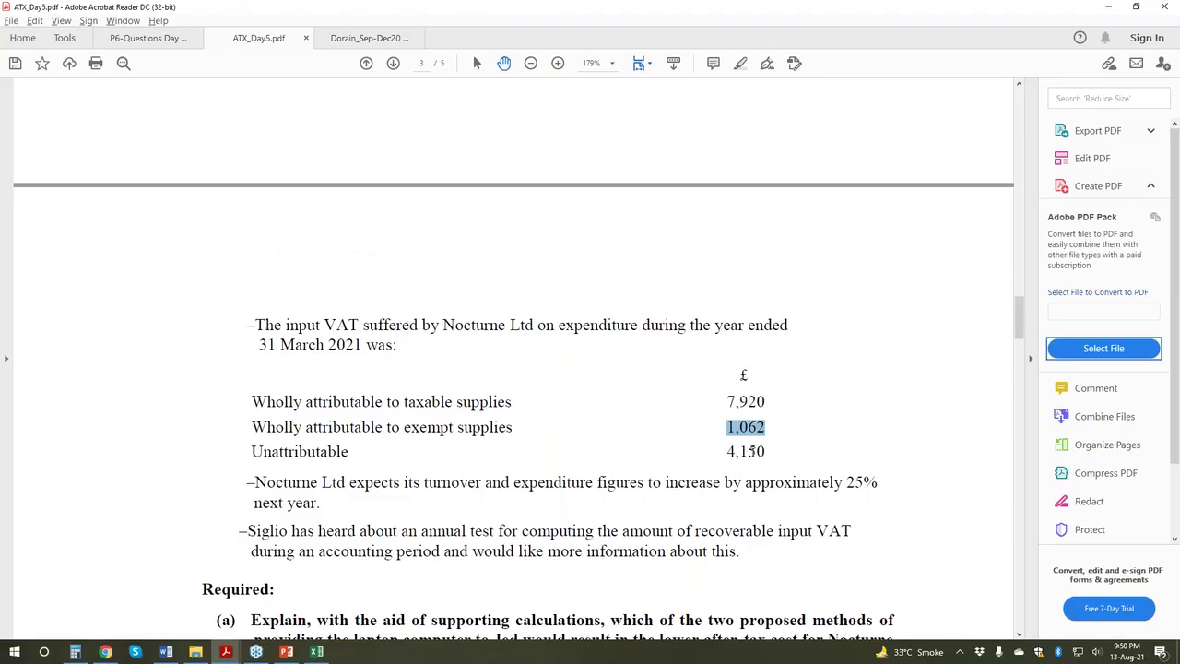
pyautogui.hotkey('alt', 'Tab')
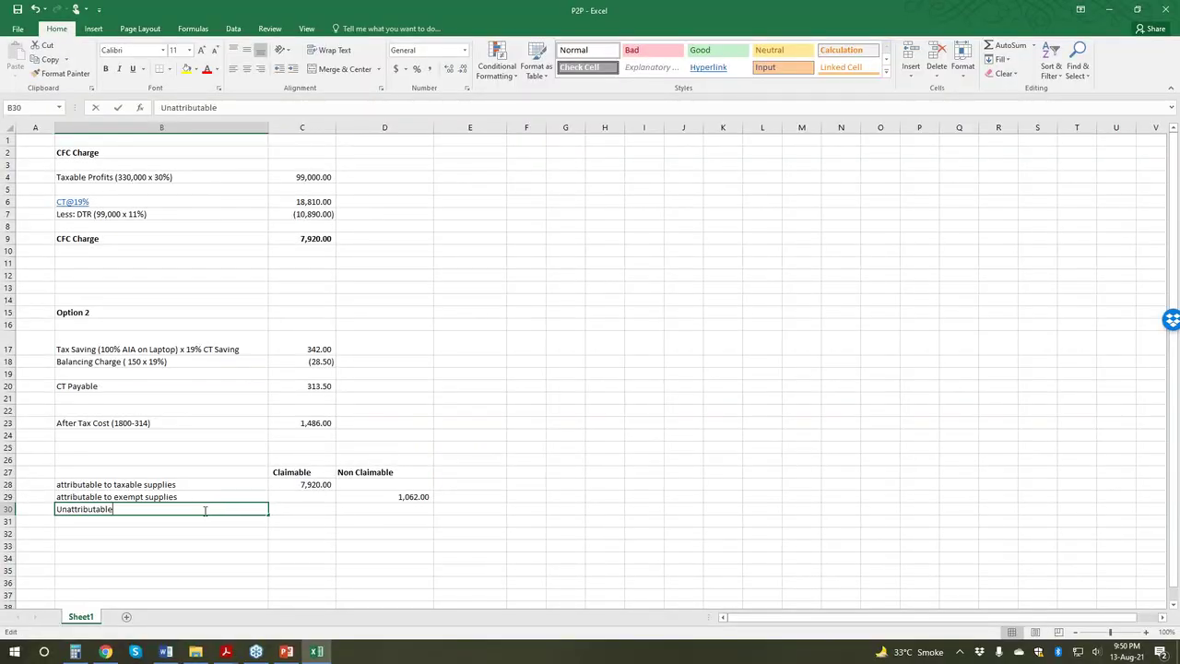
pyautogui.write('(4150 x')
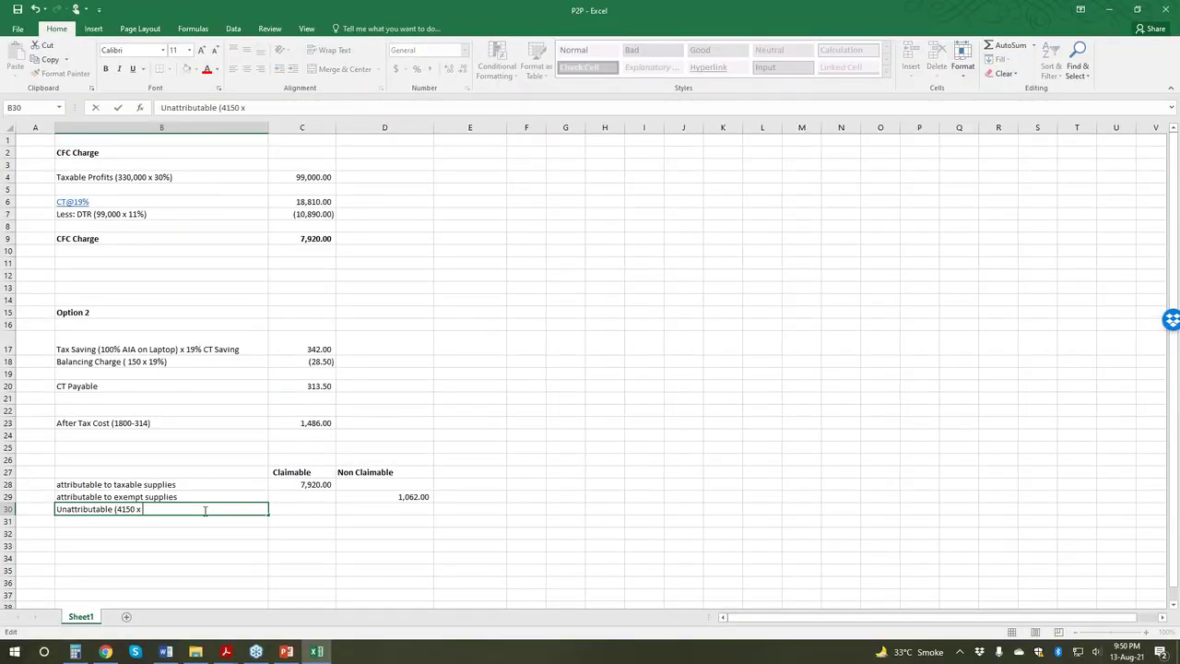
pyautogui.write(' 86')
pyautogui.write('%')
pyautogui.write('/')
pyautogui.write('14')
pyautogui.write('%(')
pyautogui.press('BackSpace')
pyautogui.write(')')
pyautogui.press('Return')
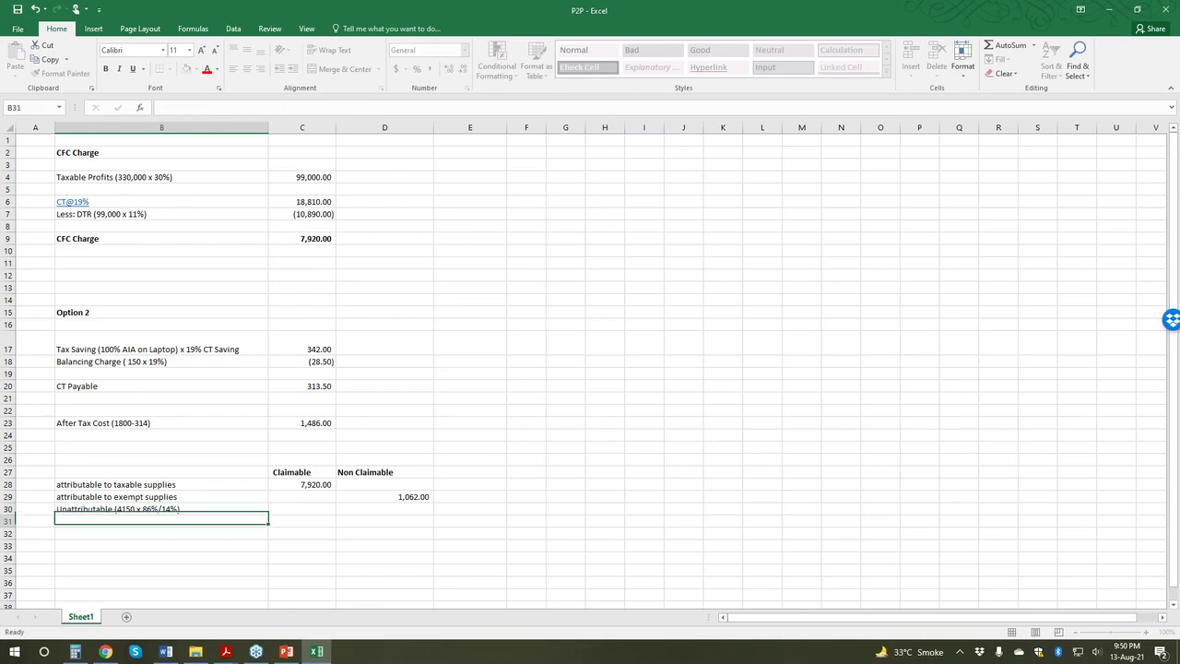
pyautogui.press('Up')
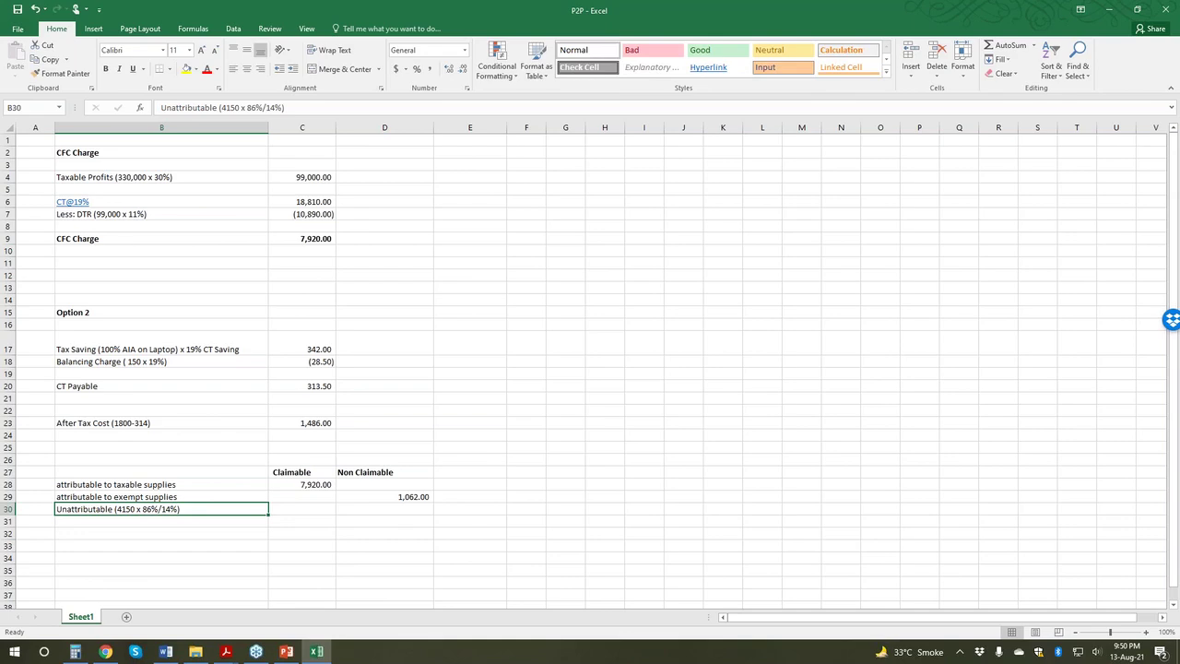
# Step: Enter the formula =4150*86% in C30 for the claimable share of the unattributable VAT
pyautogui.click(302, 509)
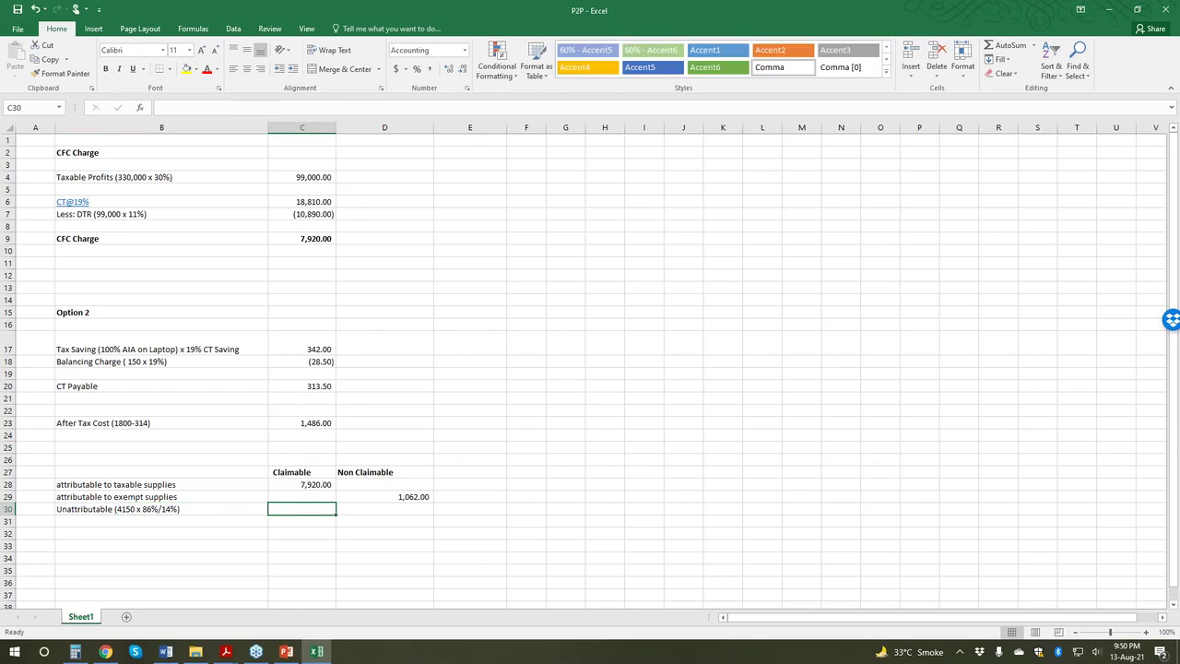
pyautogui.click(385, 509)
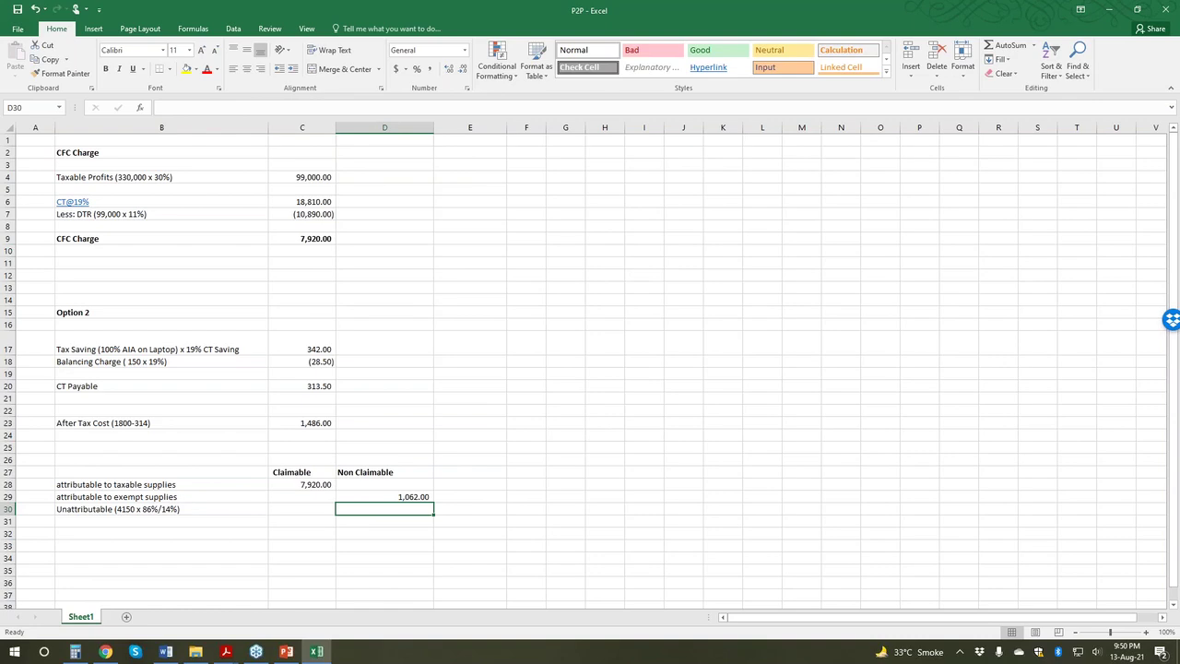
pyautogui.click(301, 509)
pyautogui.write('=4150')
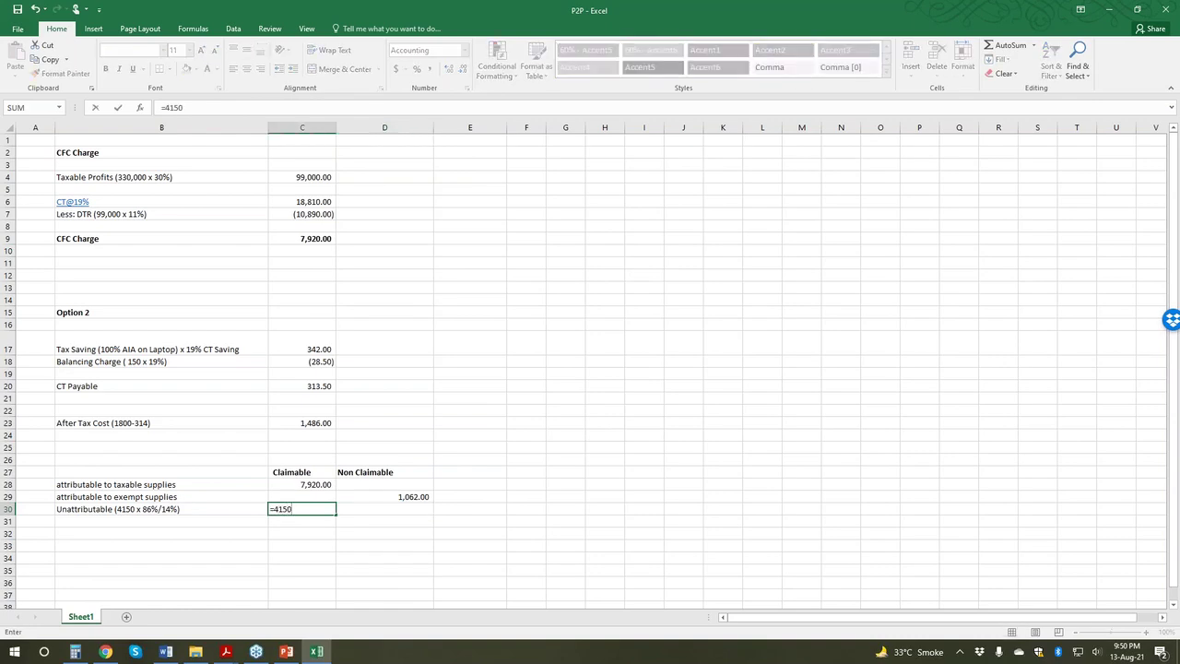
pyautogui.write('*86%')
pyautogui.hotkey('ctrl', 'Return')
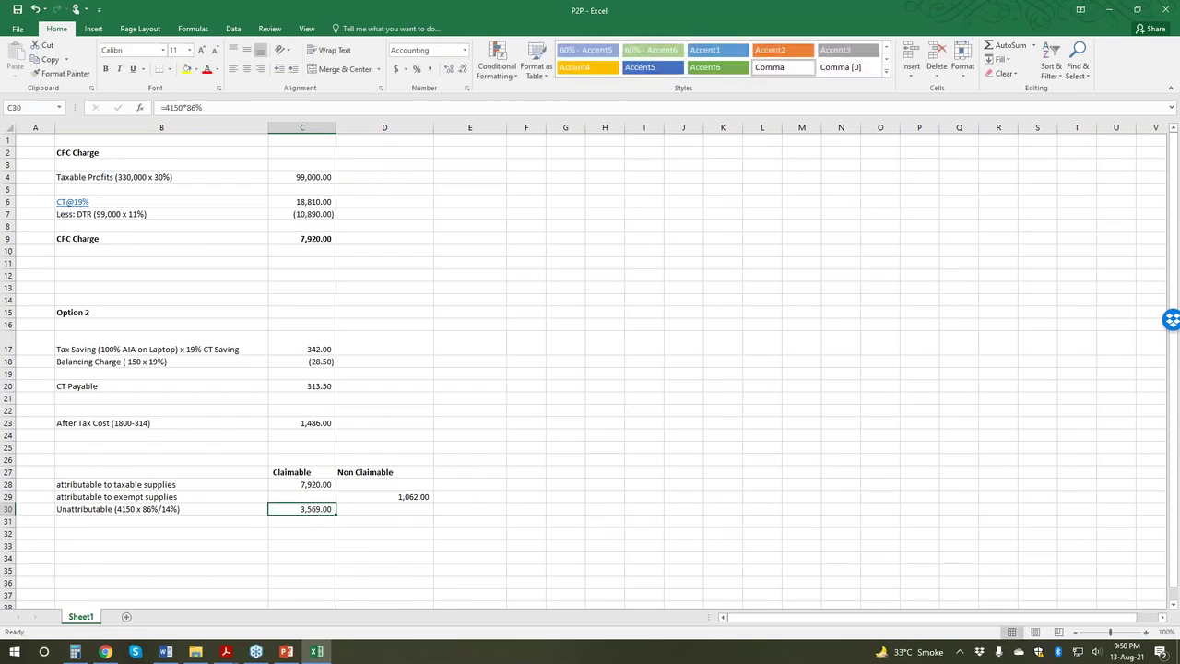
# Step: Copy the C30 formula to D30 and change its percentage to 14%, giving =4150*14%
pyautogui.hotkey('ctrl', 'c')
pyautogui.click(385, 509)
pyautogui.hotkey('ctrl', 'v')
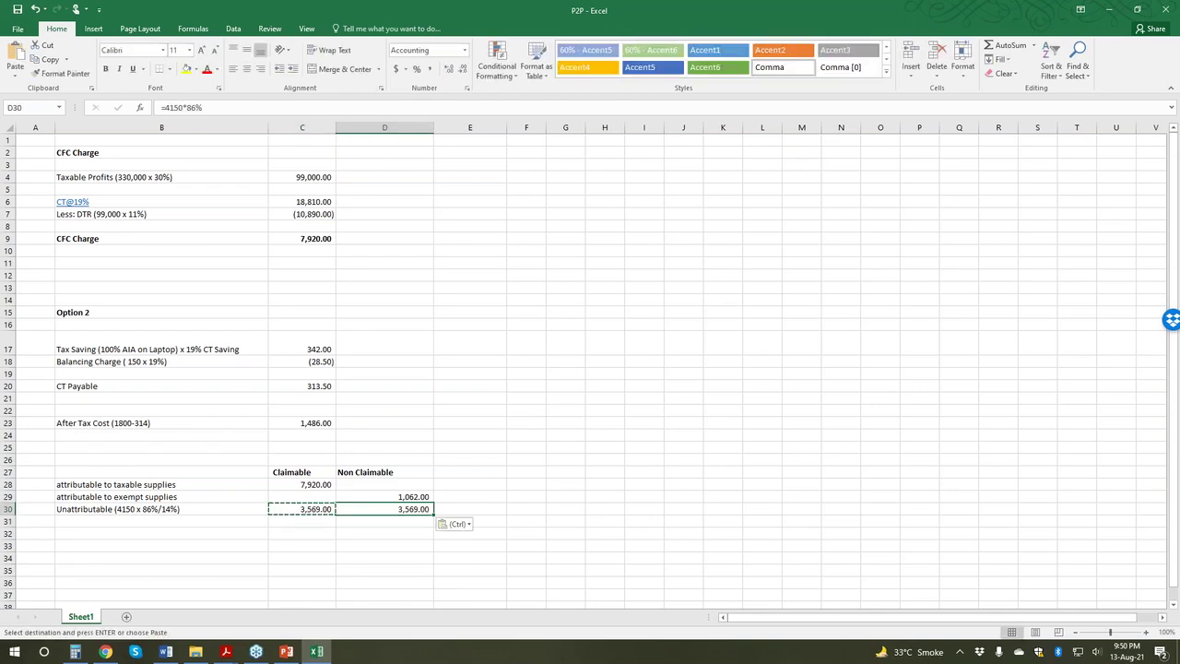
pyautogui.click(190, 108)
pyautogui.hotkey('shift', 'Right')
pyautogui.hotkey('shift', 'Right')
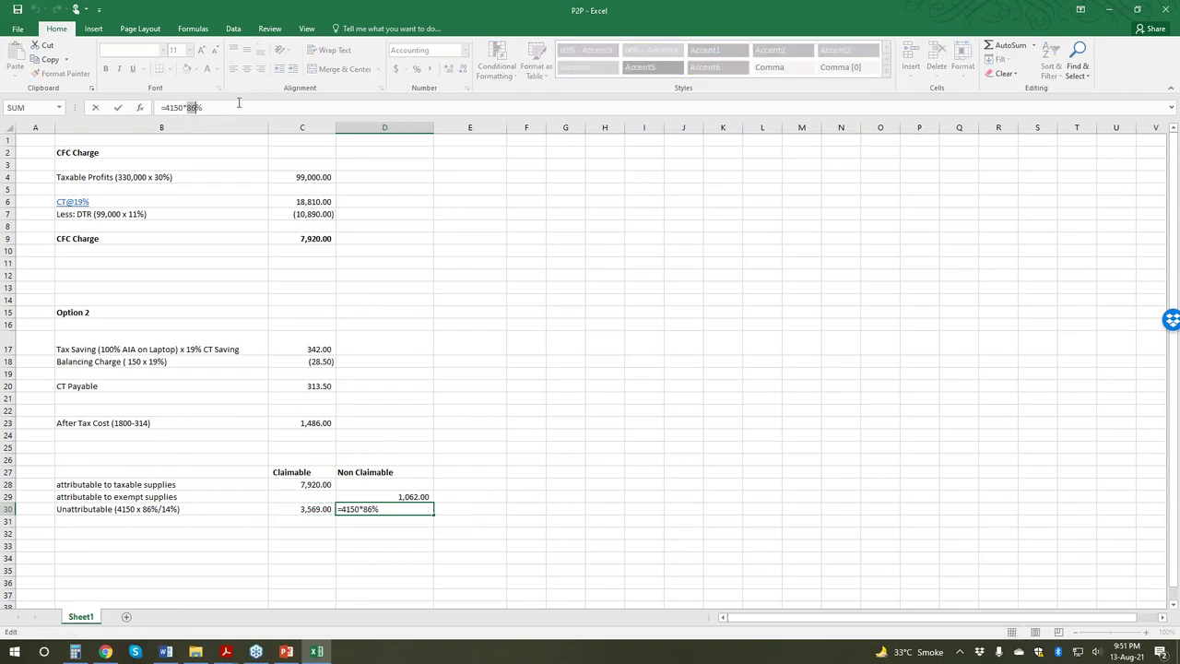
pyautogui.write('14')
pyautogui.press('Return')
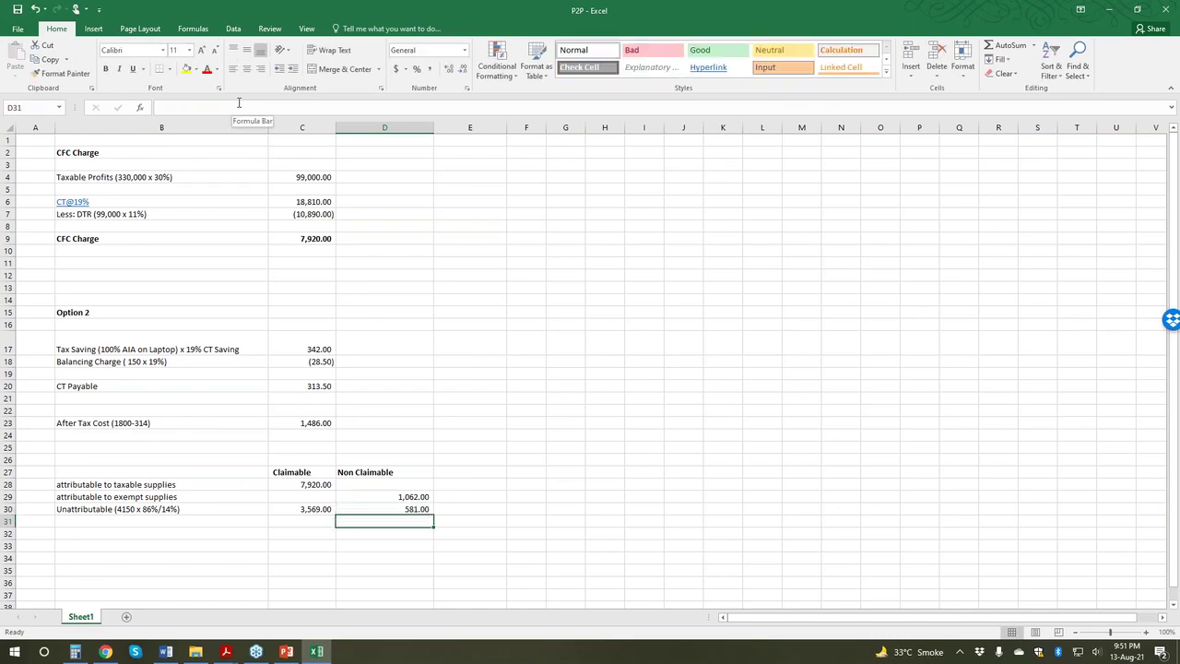
# Step: Total the Claimable column in C32 with the formula =SUM(C28:C31)
pyautogui.press('Left')
pyautogui.press('Down')
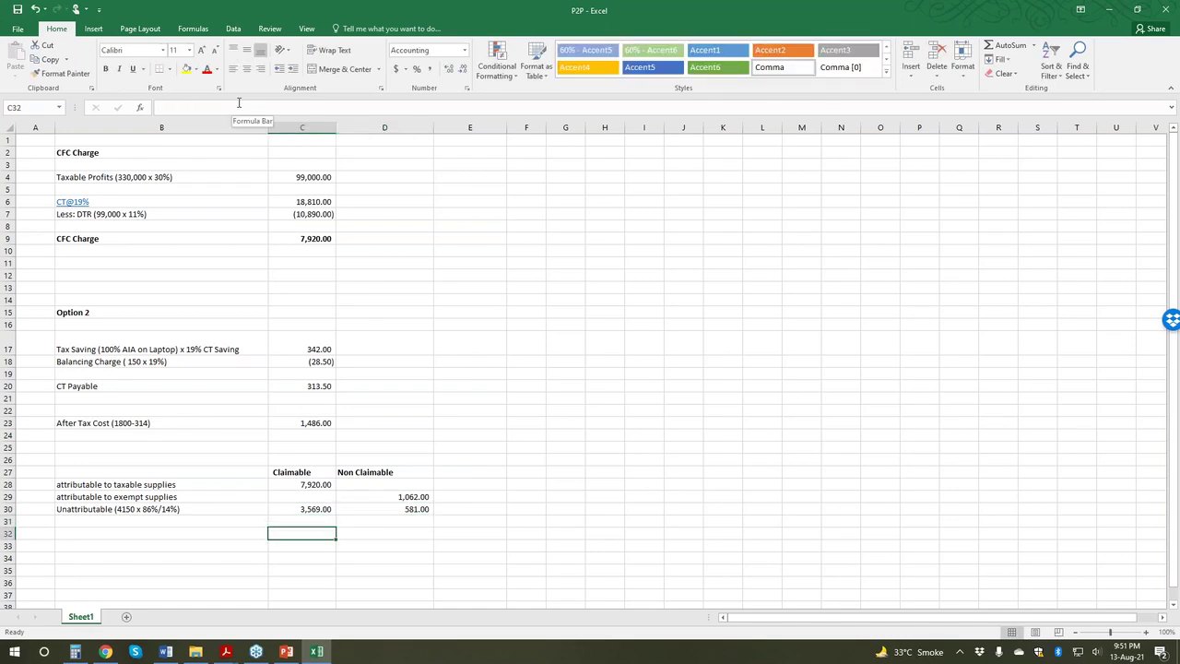
pyautogui.write('=')
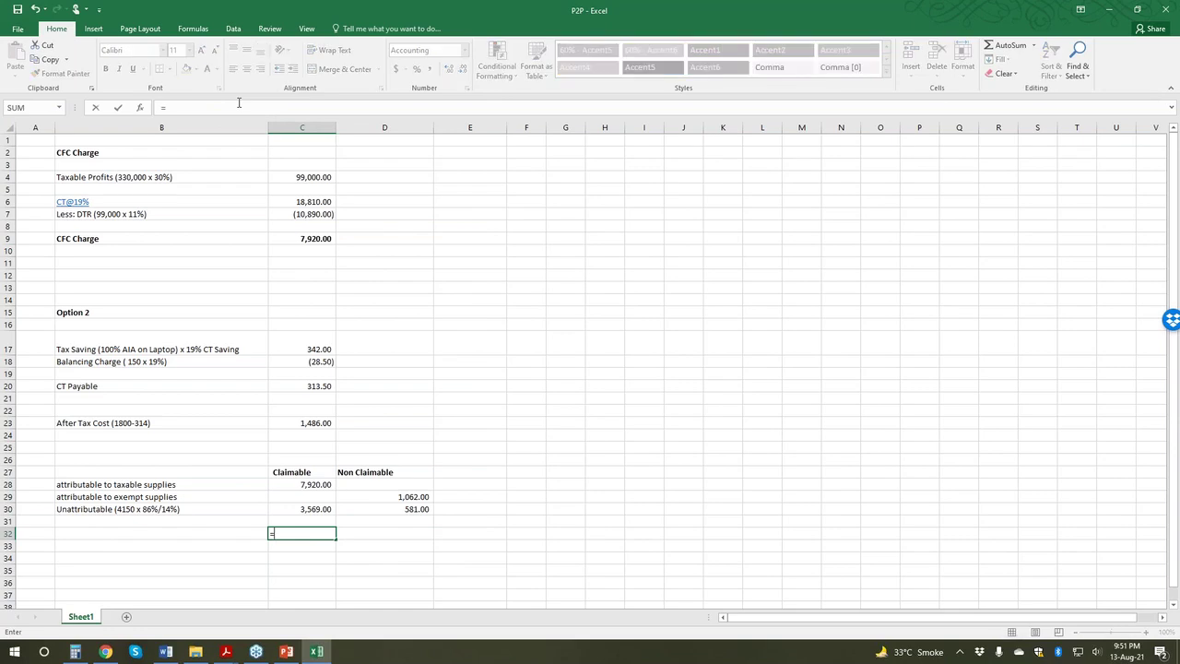
pyautogui.write('sum(')
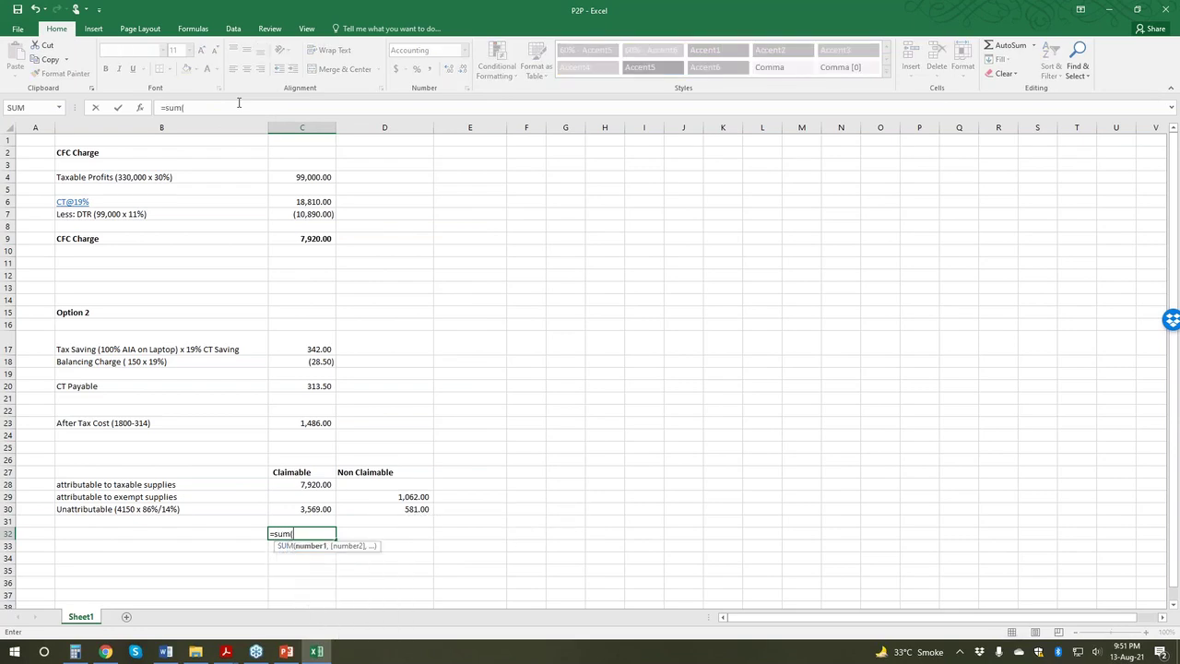
pyautogui.press('Up')
pyautogui.press('Up')
pyautogui.press('Up')
pyautogui.press('Up')
pyautogui.hotkey('shift', 'Down')
pyautogui.hotkey('shift', 'Down')
pyautogui.hotkey('shift', 'Down')
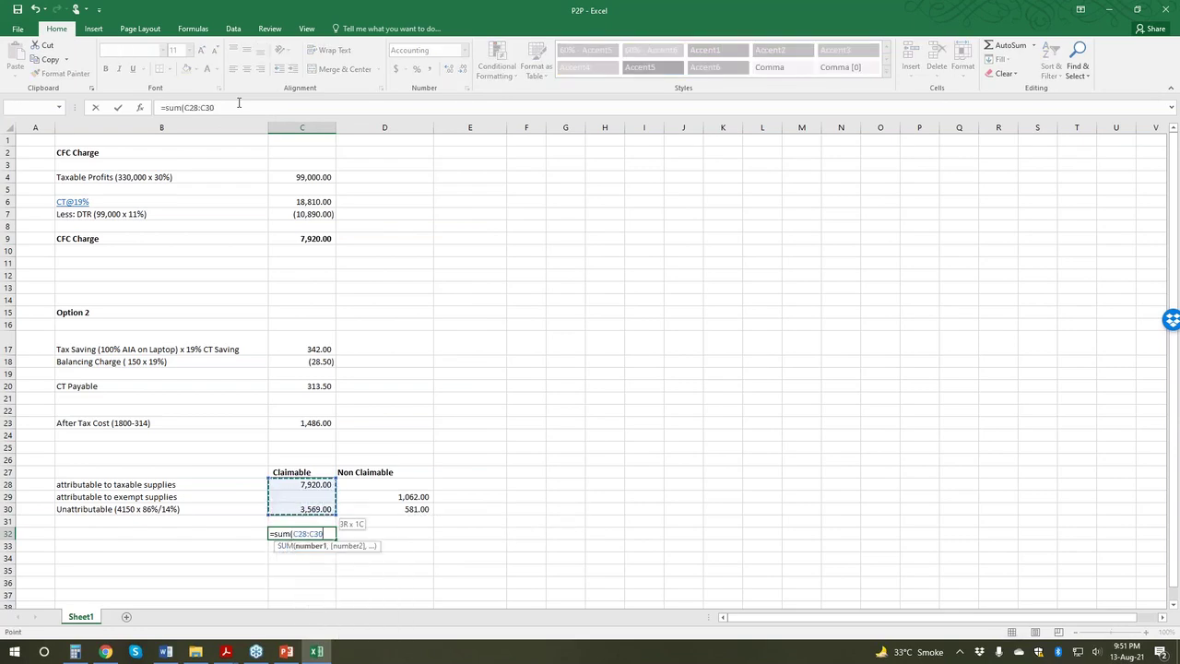
pyautogui.press('Return')
pyautogui.press('Up')
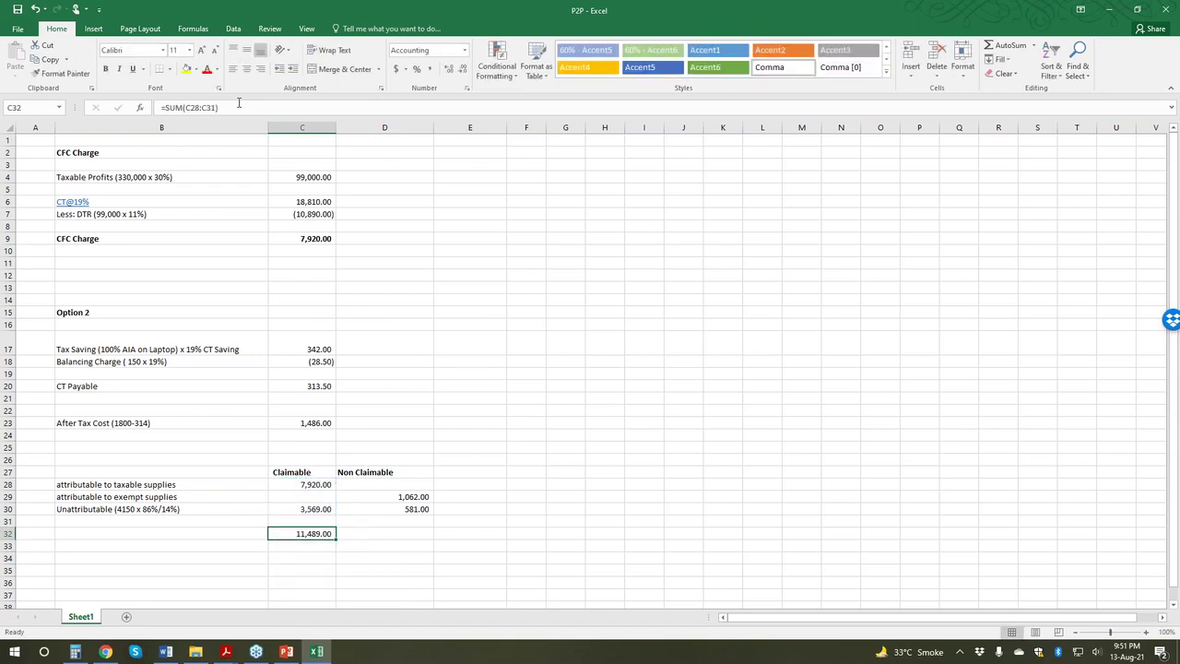
# Step: Copy the Claimable total formula from C32 to D32 to total the Non Claimable column
pyautogui.hotkey('ctrl', 'c')
pyautogui.press('Right')
pyautogui.hotkey('ctrl', 'v')
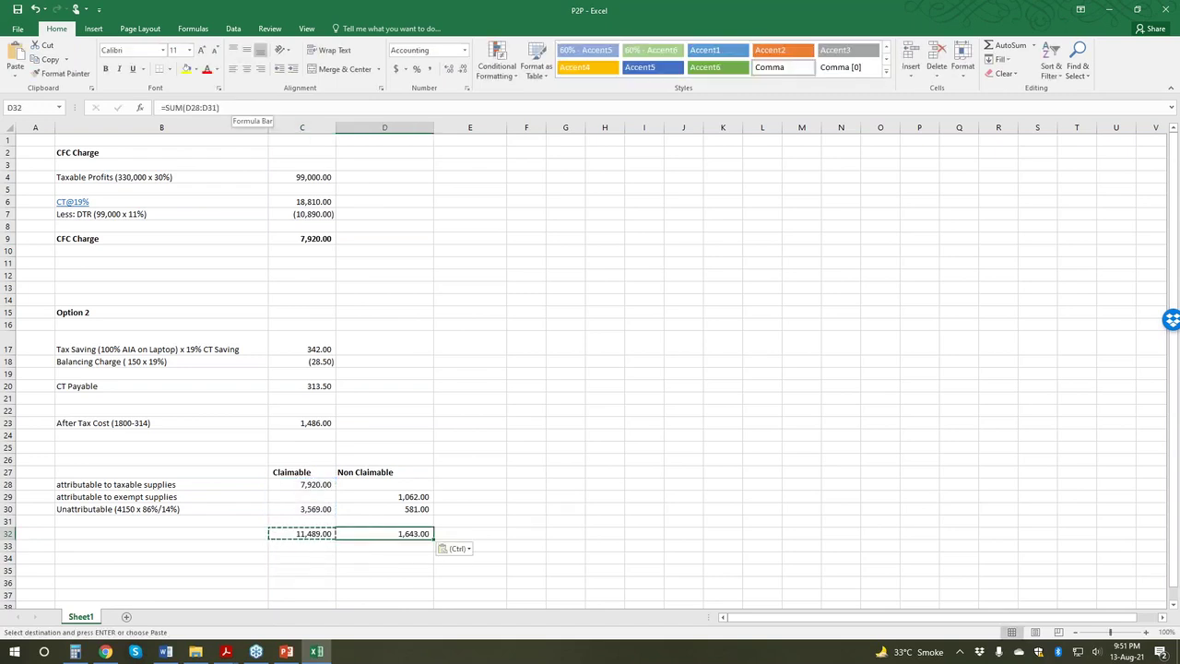
pyautogui.press('Escape')
# Step: Select the Claimable and Non Claimable totals in C32:D32 to check their combined sum
pyautogui.press('Down')
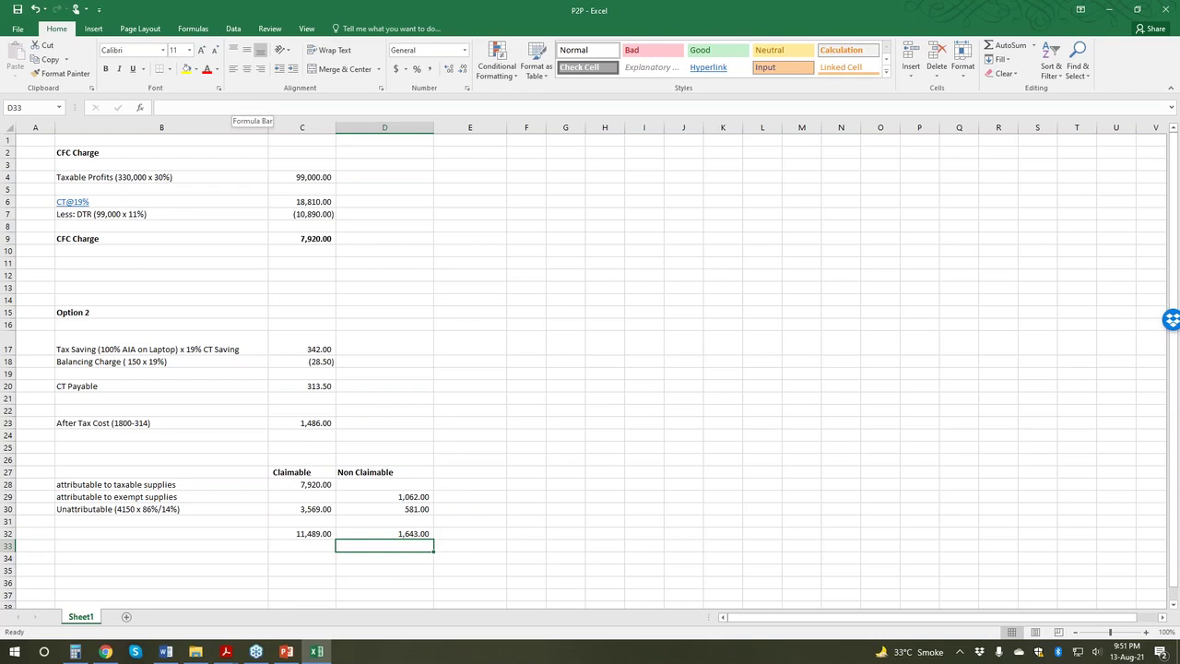
pyautogui.press('Up')
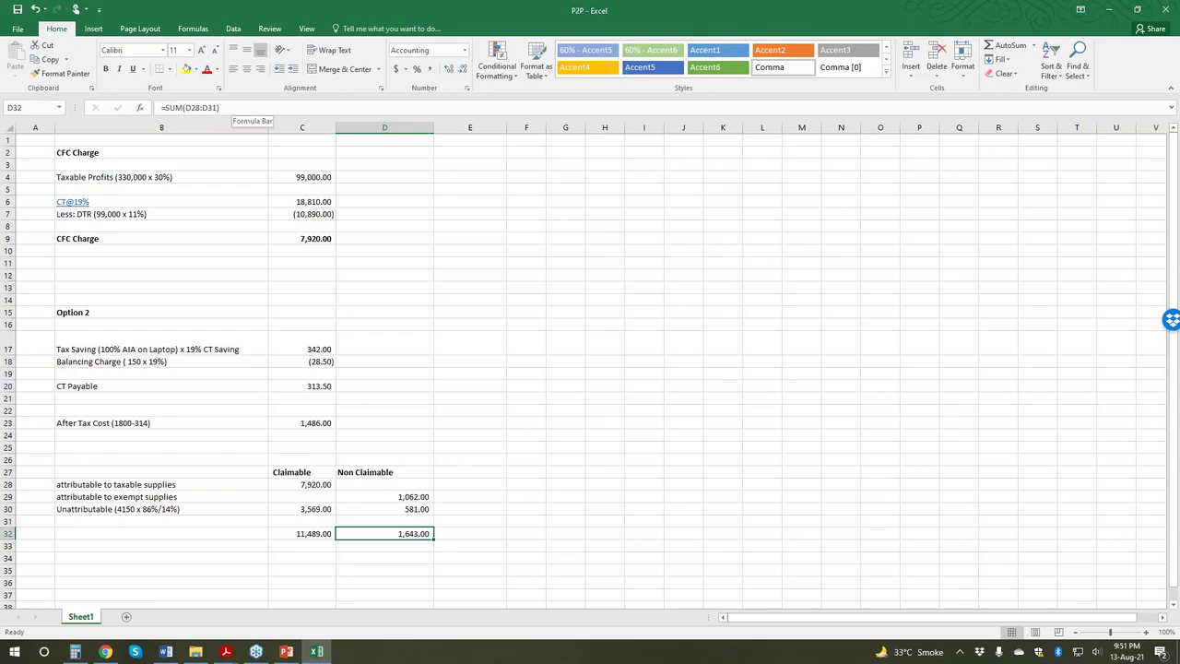
pyautogui.moveTo(301, 533); pyautogui.dragTo(384, 533)
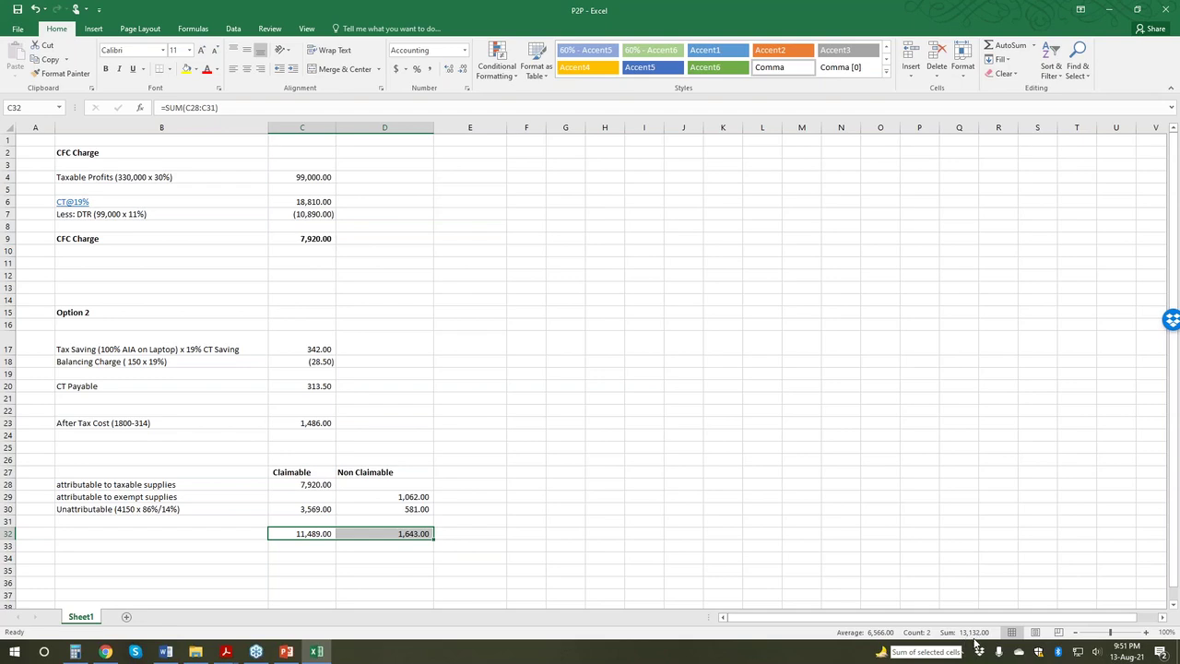
# Step: Switch to the P6 Draft Notes in Word and review the annual test section under Partially Exempt Business
pyautogui.click(344, 557)
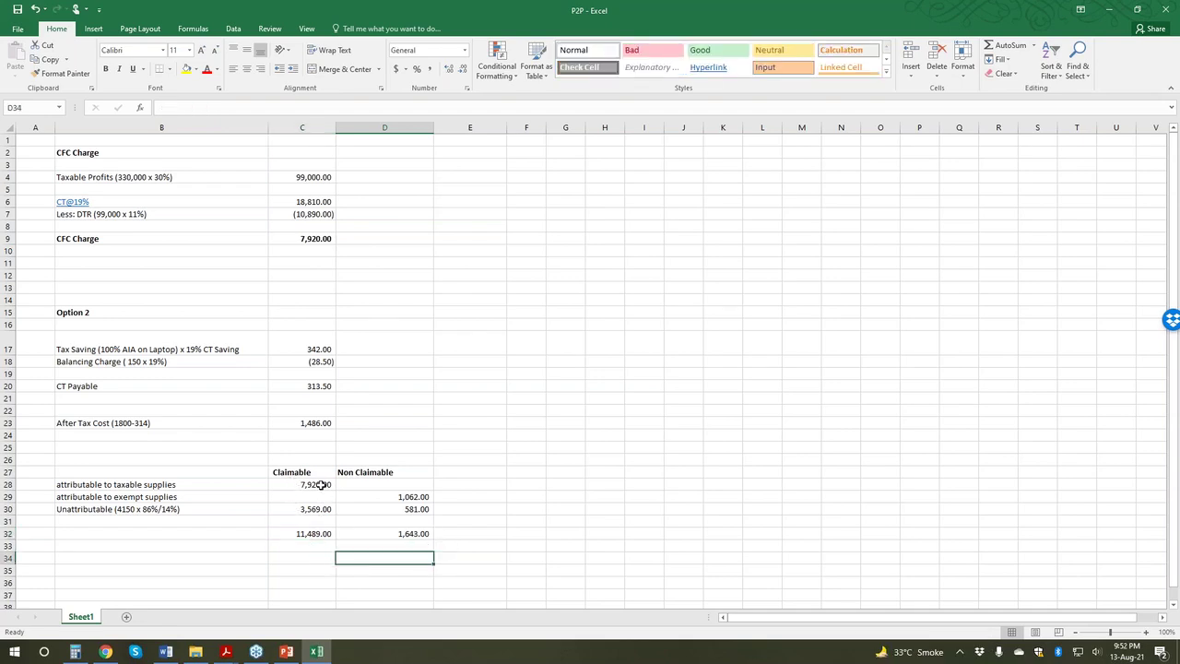
pyautogui.click(320, 484)
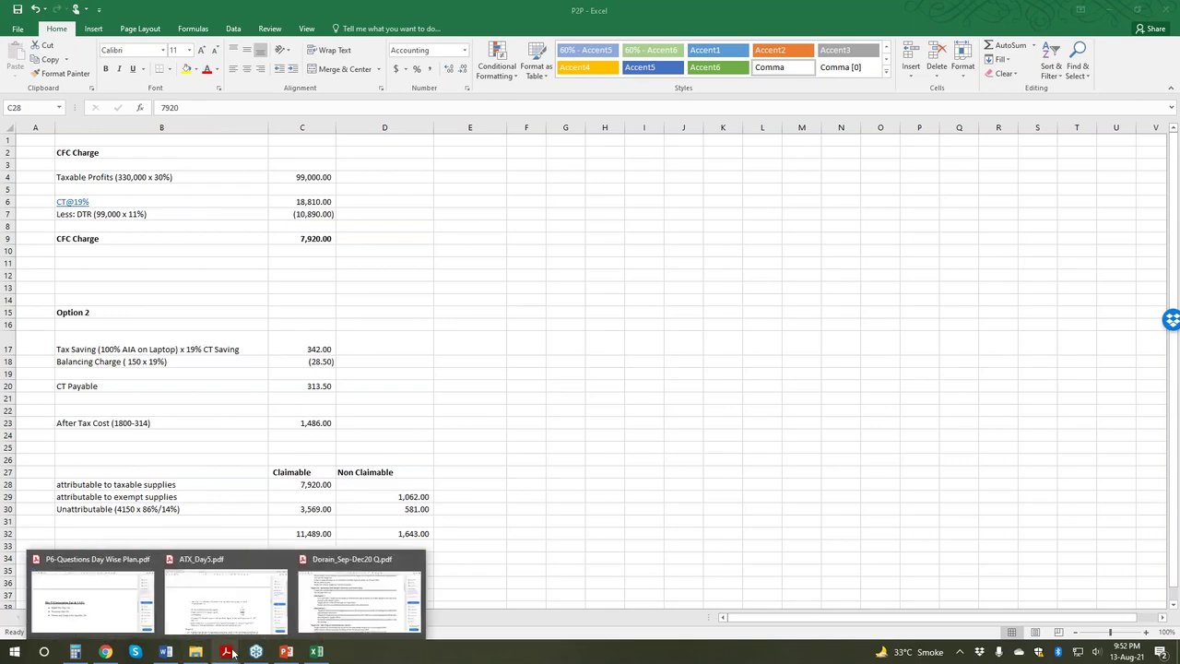
pyautogui.click(167, 652)
pyautogui.scroll(-5, 475, 509)
pyautogui.scroll(-4, 475, 509)
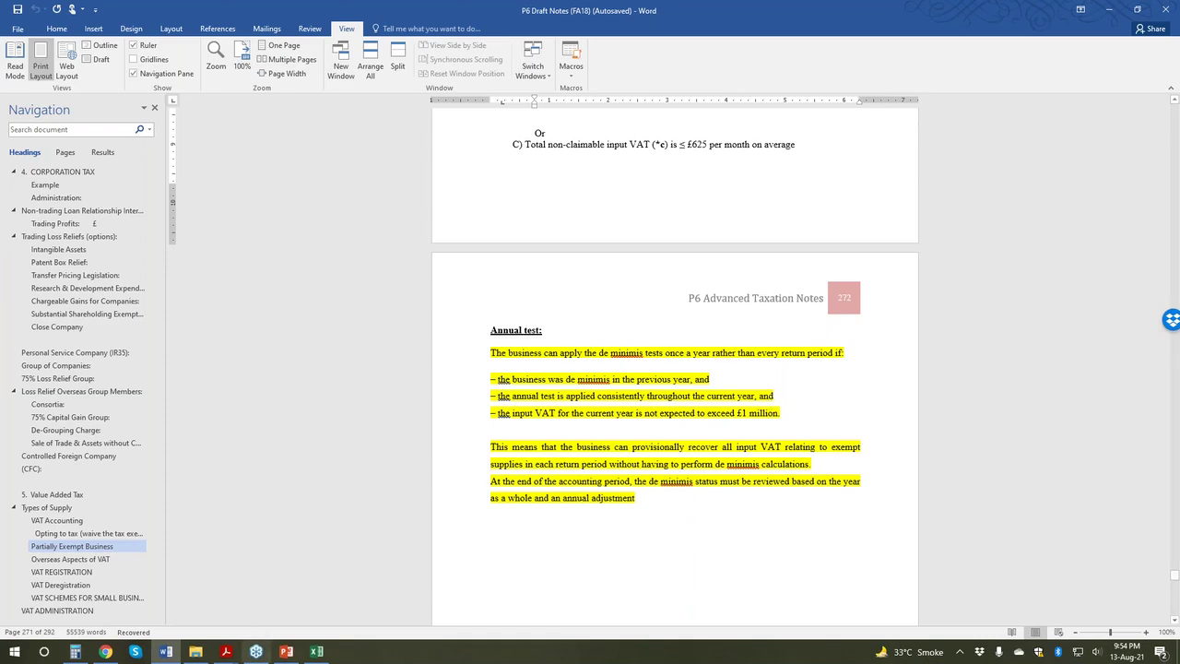
# Step: Switch to ATX_Day5.pdf in Acrobat Reader and read the Nocturne Ltd requirements, including part (c)(ii) on the annual test
pyautogui.click(225, 651)
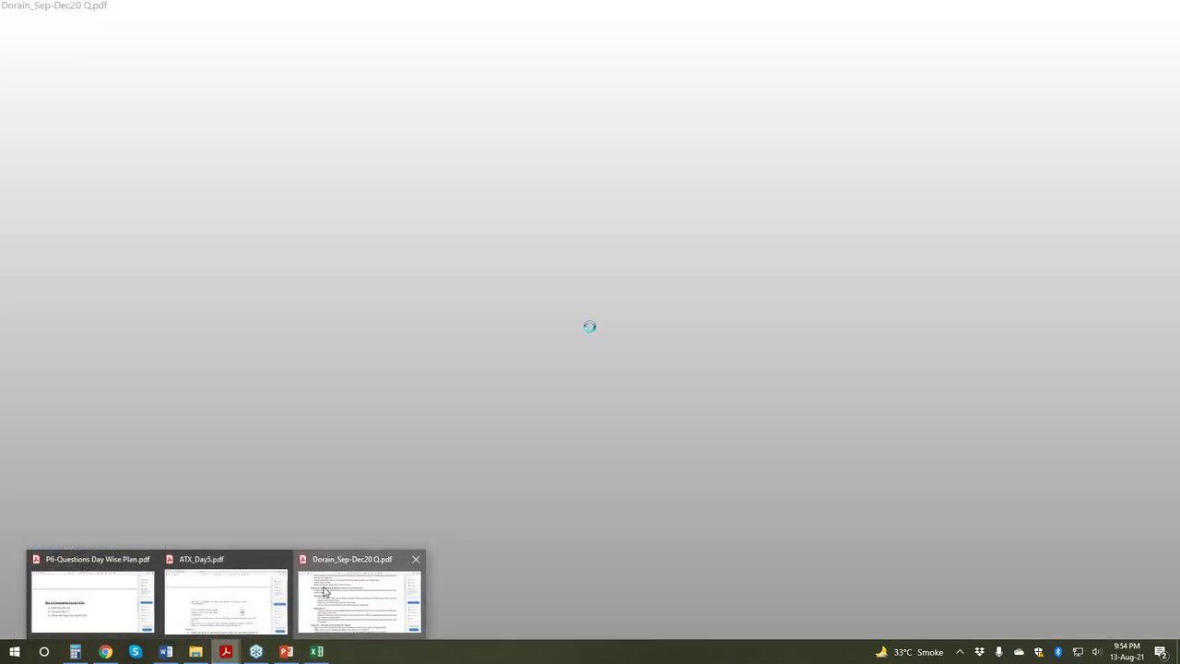
pyautogui.click(360, 601)
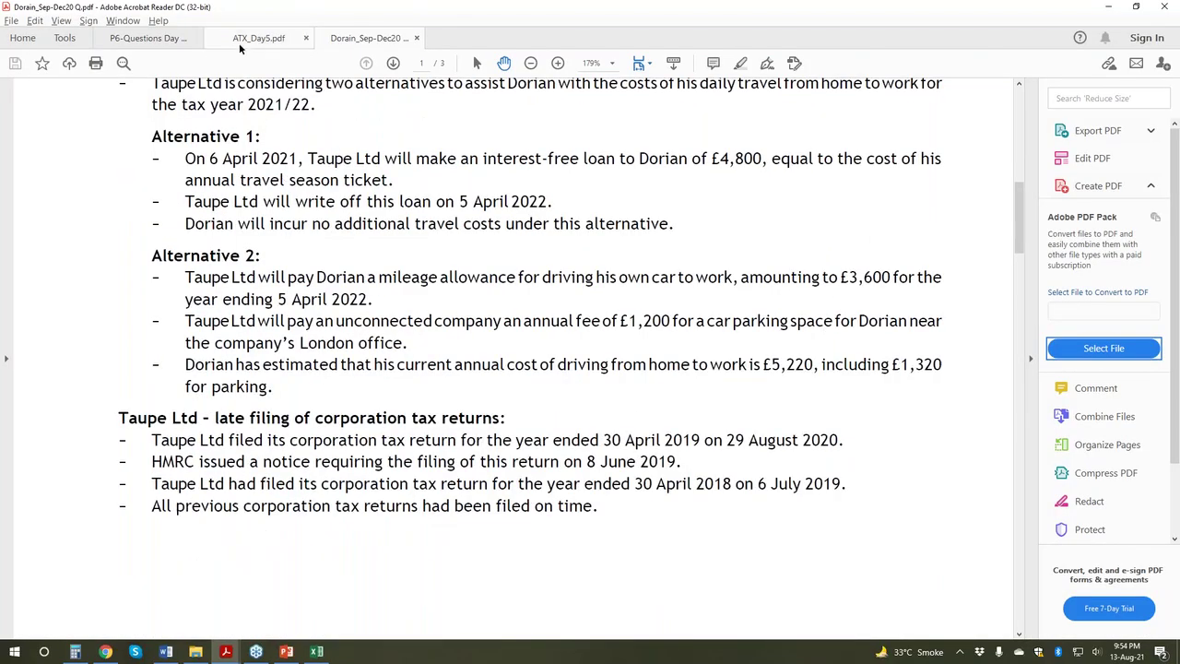
pyautogui.click(239, 42)
pyautogui.scroll(-7, 545, 405)
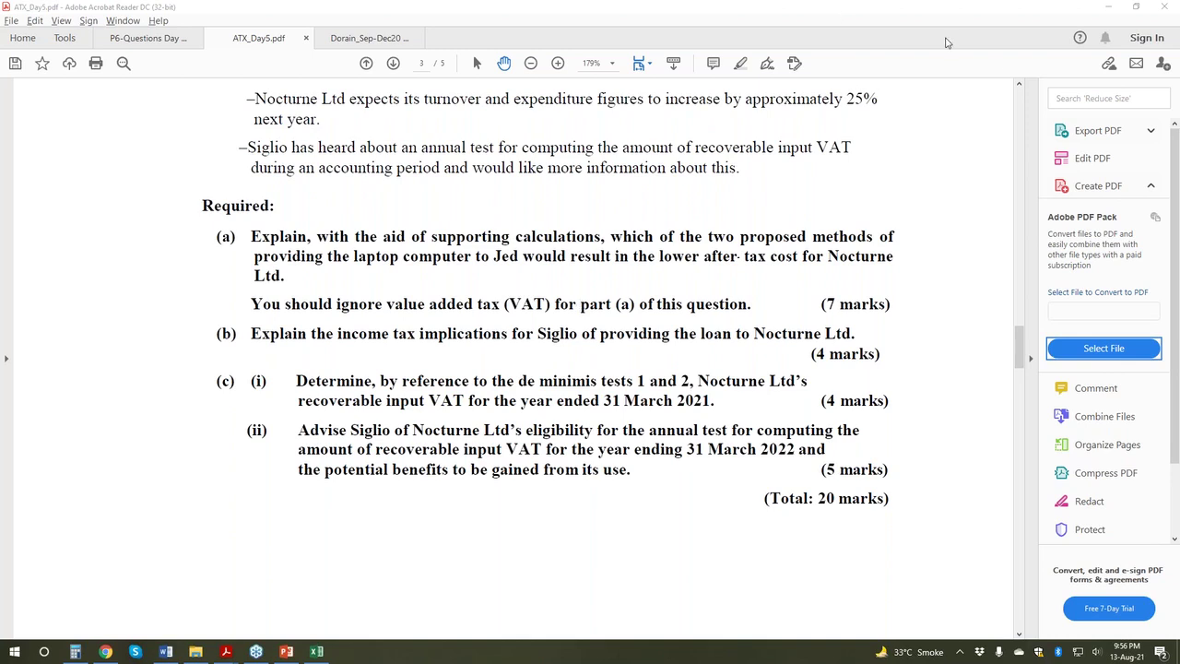
# Step: Switch back to the Excel workbook and clear the Option 2 and input VAT workings from row 15 down to the totals
pyautogui.click(316, 651)
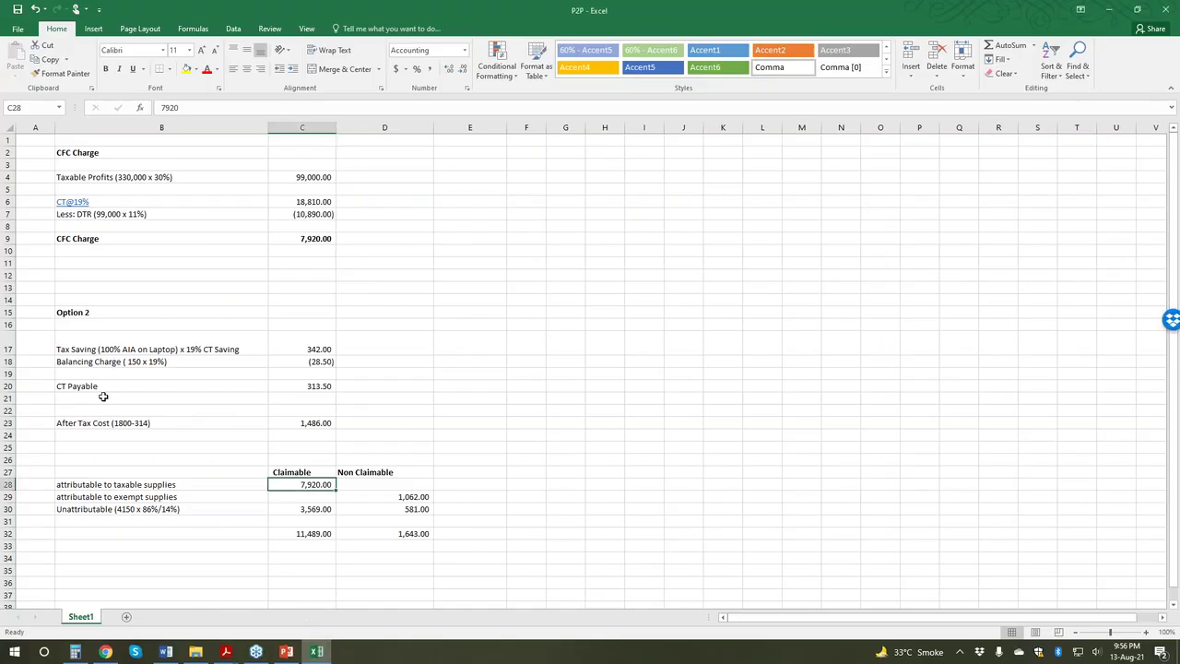
pyautogui.moveTo(89, 314); pyautogui.dragTo(420, 533)
pyautogui.press('Delete')
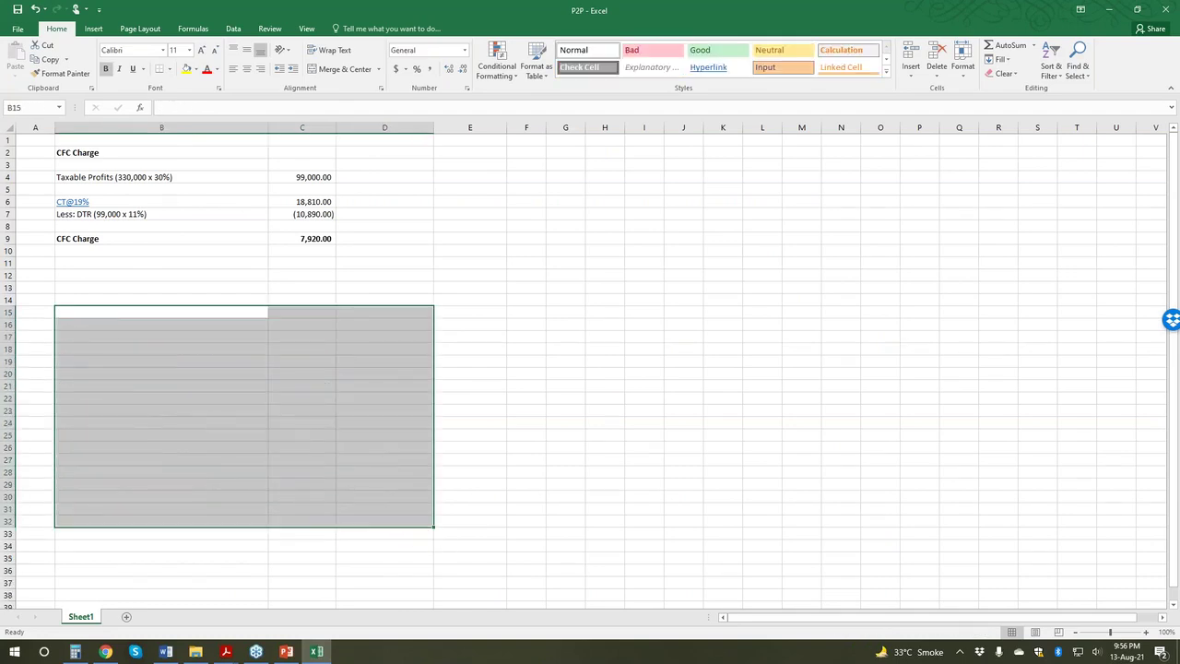
# Step: Enter "BREAK ! !" in cell B15 and highlight the cell with a yellow fill
pyautogui.click(162, 312)
pyautogui.write('B')
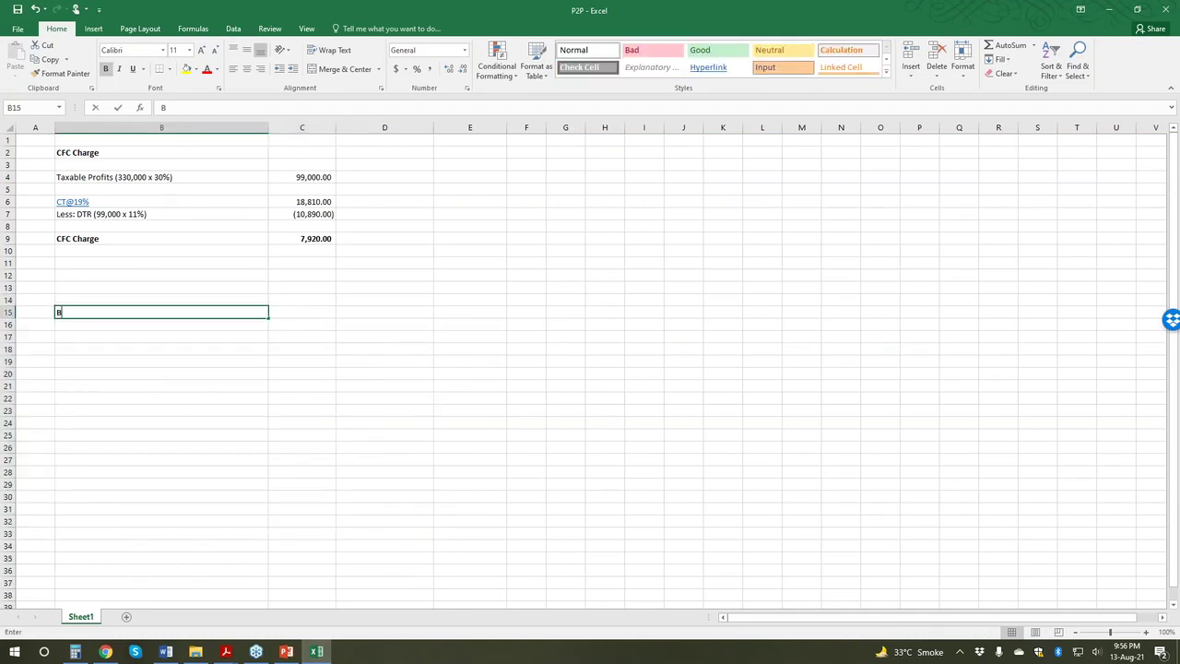
pyautogui.write('REAK ')
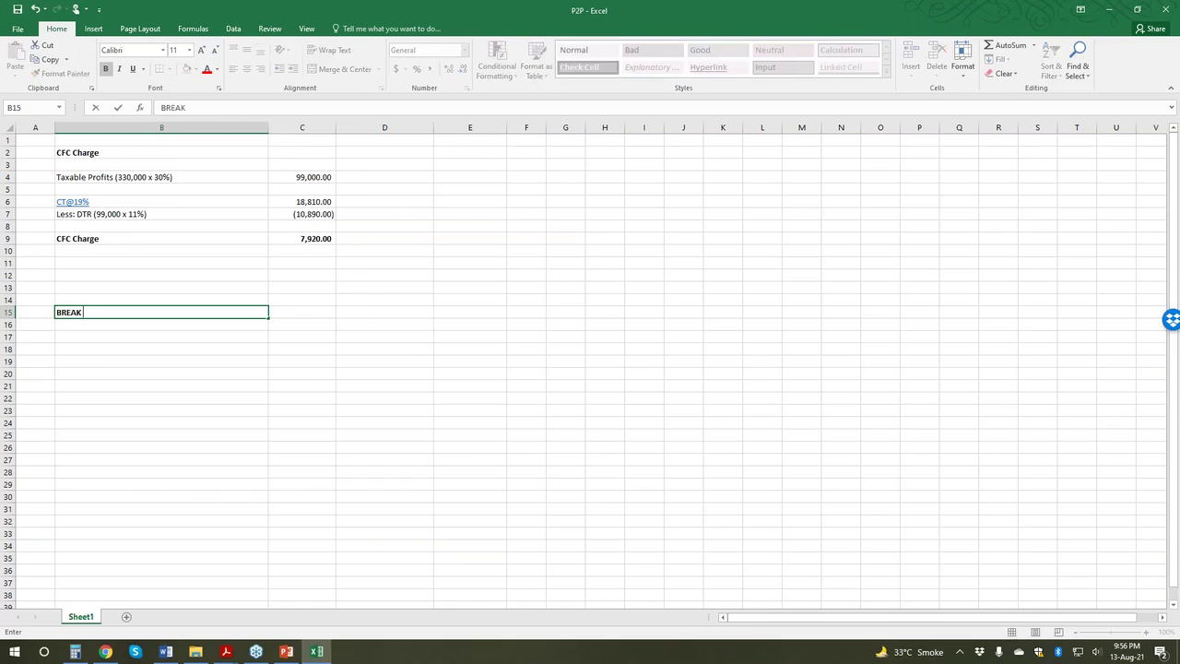
pyautogui.write('! !')
pyautogui.hotkey('ctrl', 'Return')
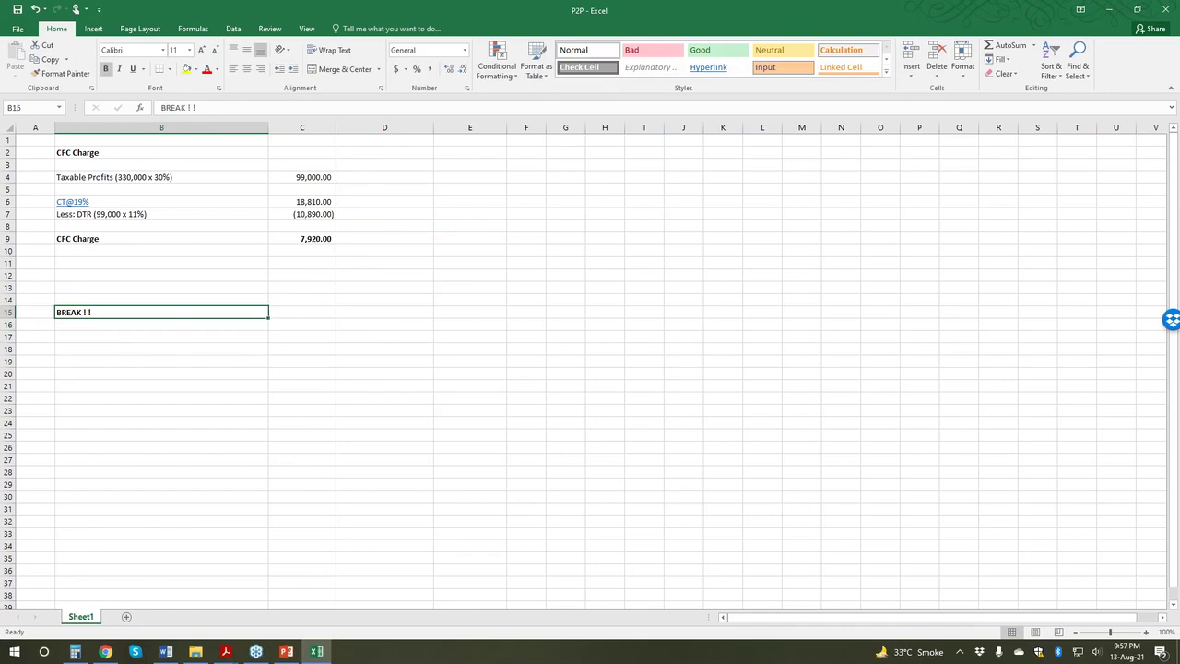
pyautogui.click(187, 69)
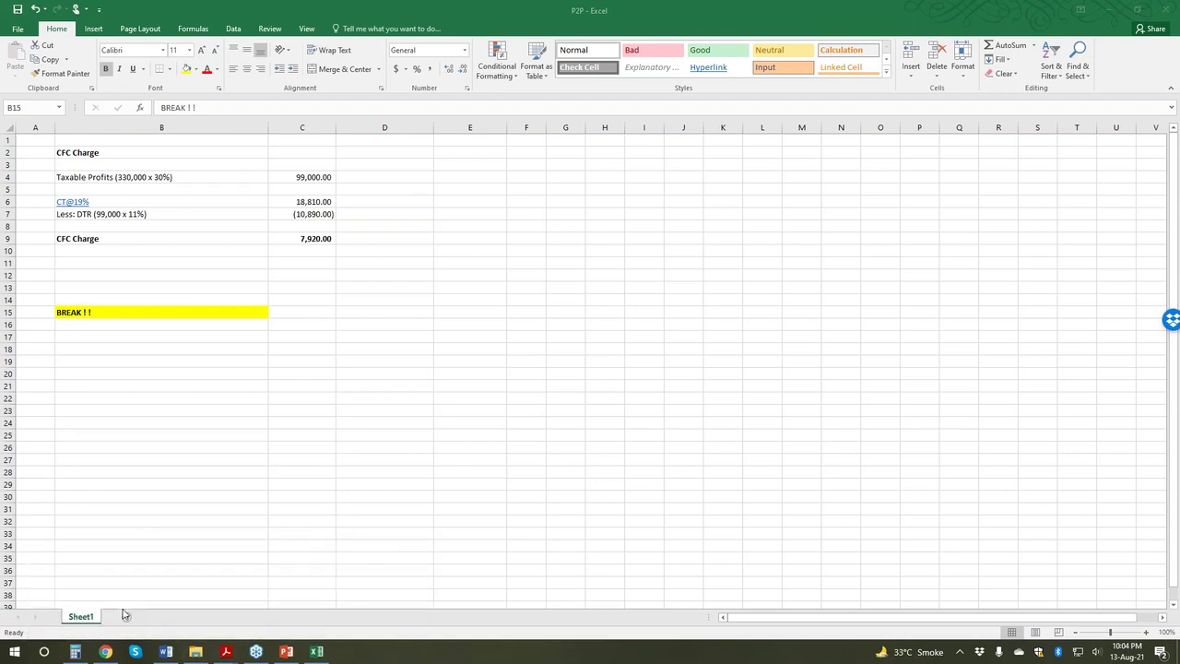
# Step: Switch to Acrobat Reader and show the Sep-Dec 20 Taupe Ltd question from its beginning
pyautogui.hotkey('alt', 'Tab')
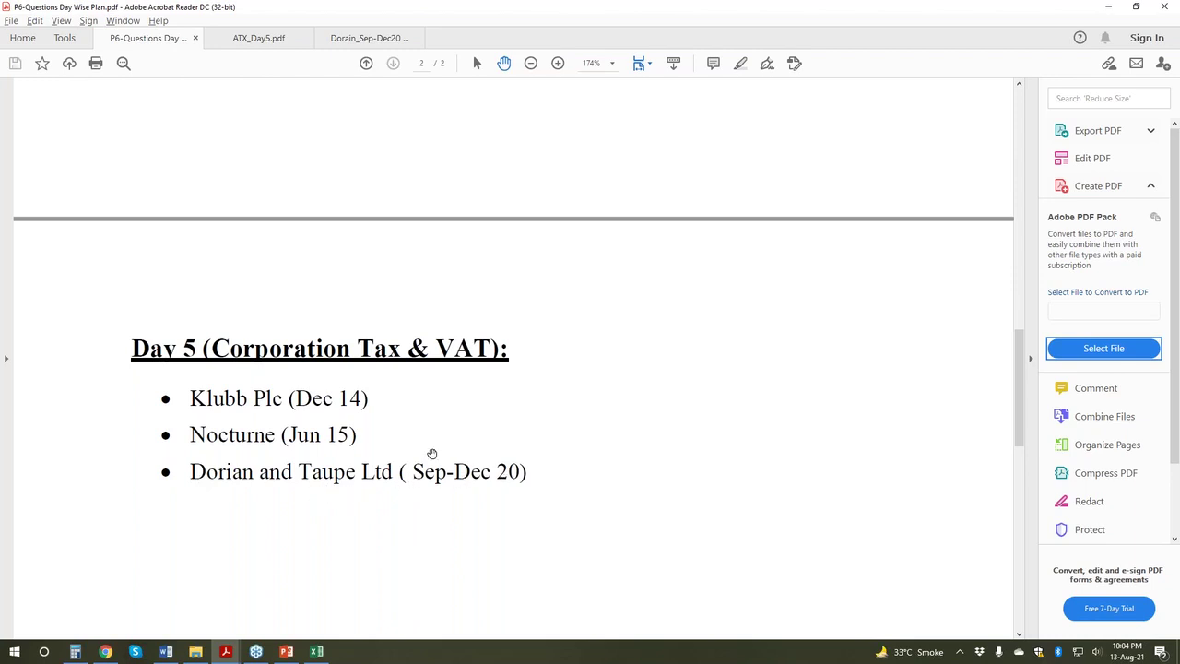
pyautogui.click(343, 40)
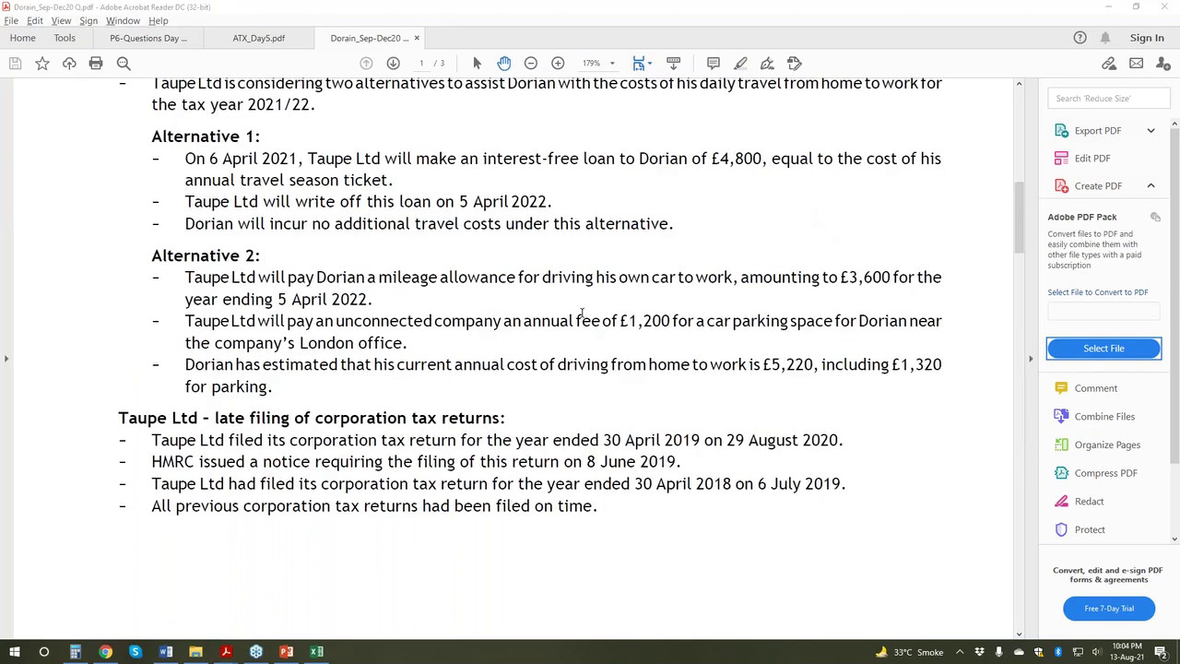
pyautogui.scroll(1, 590, 314)
pyautogui.scroll(5, 565, 318)
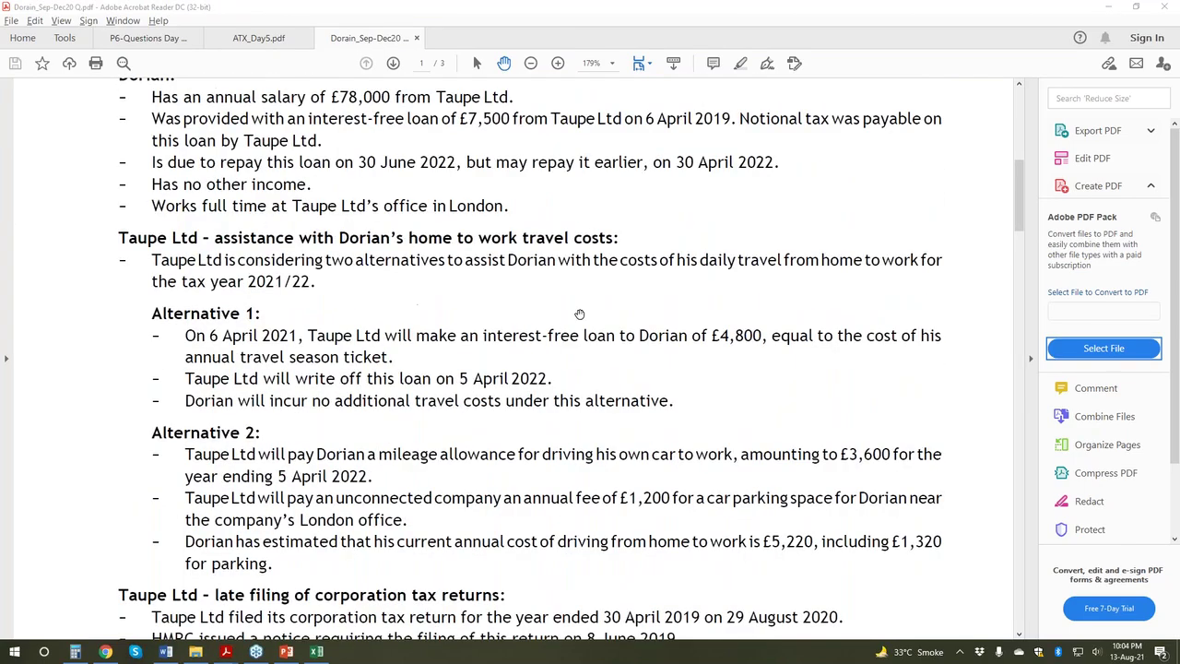
pyautogui.scroll(7, 565, 318)
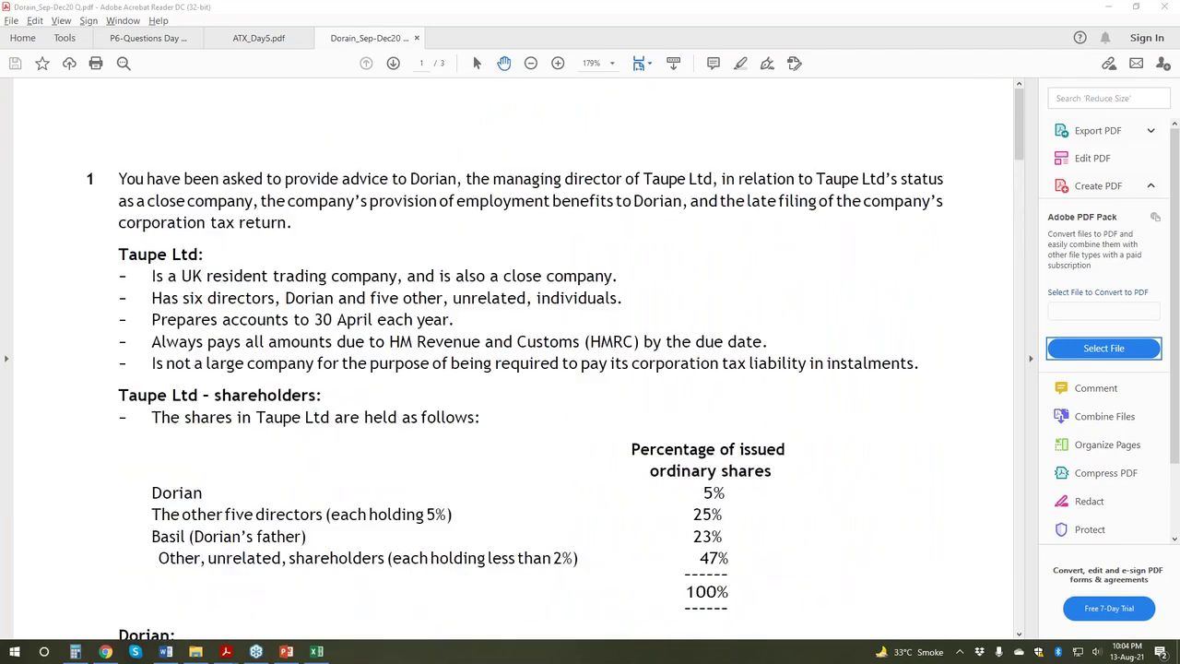
# Step: Look through the remaining pages of the Taupe Ltd question PDF for the content after the late filing section
pyautogui.scroll(-8, 560, 332)
pyautogui.scroll(-15, 571, 417)
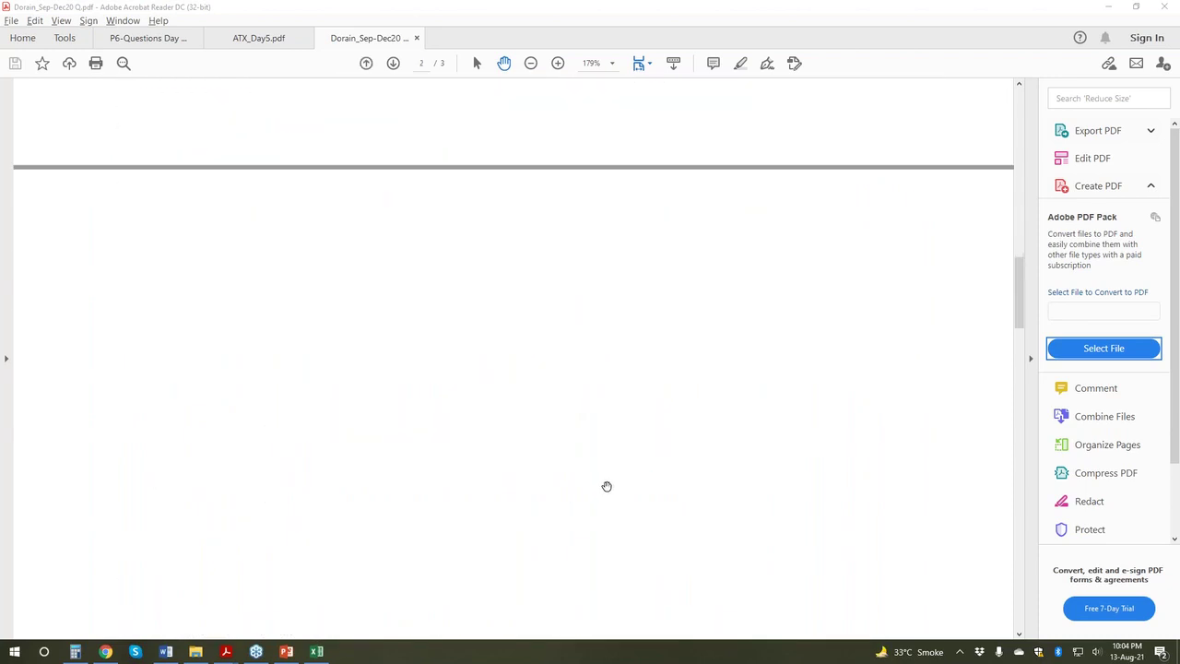
pyautogui.scroll(-10, 606, 486)
pyautogui.scroll(-3, 604, 484)
pyautogui.scroll(8, 600, 476)
pyautogui.scroll(3, 637, 452)
pyautogui.scroll(-3, 674, 451)
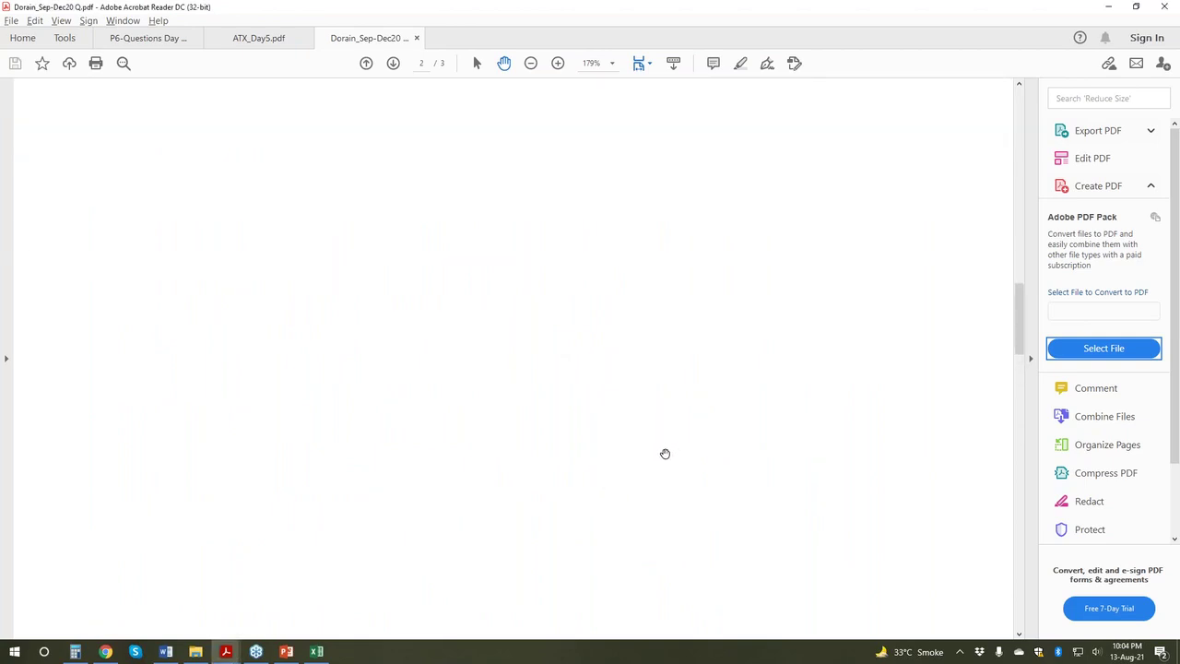
pyautogui.scroll(-5, 665, 453)
pyautogui.scroll(5, 651, 466)
pyautogui.scroll(8, 651, 463)
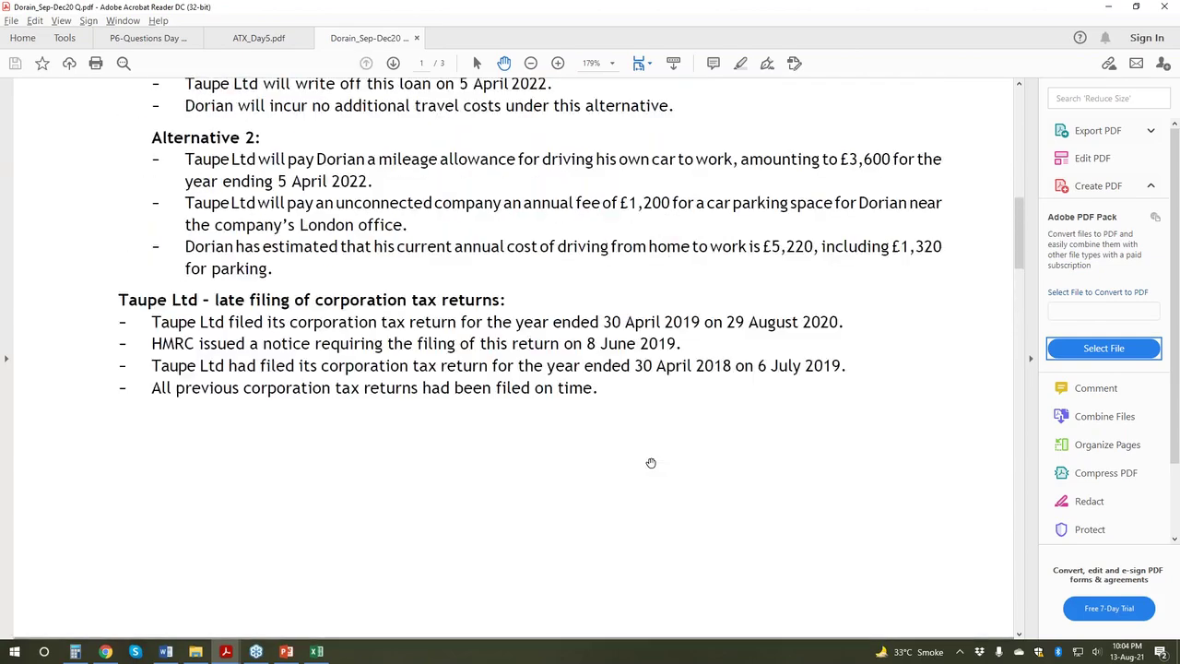
pyautogui.scroll(5, 651, 463)
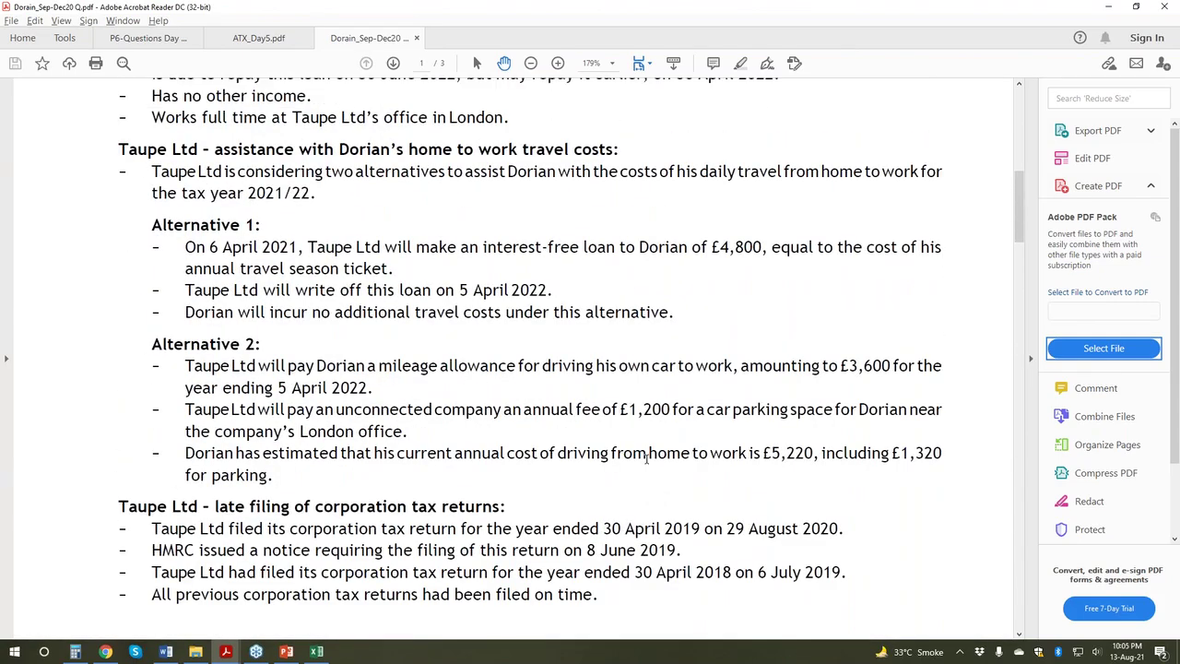
pyautogui.scroll(-10, 547, 451)
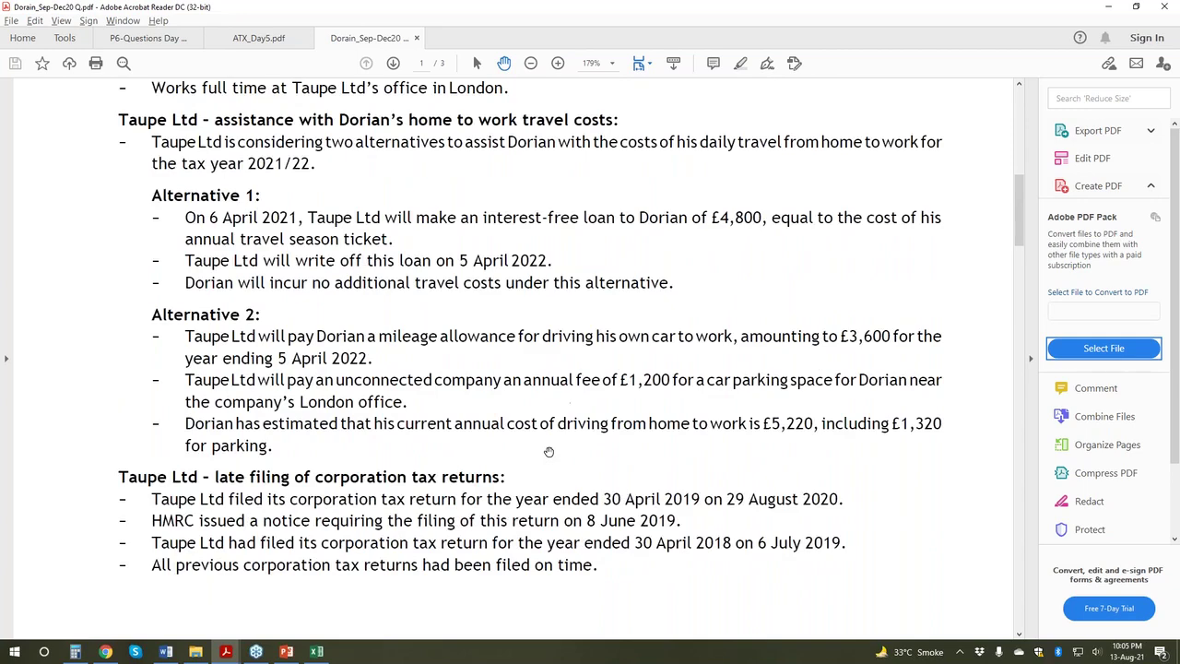
pyautogui.scroll(-3, 190, 129)
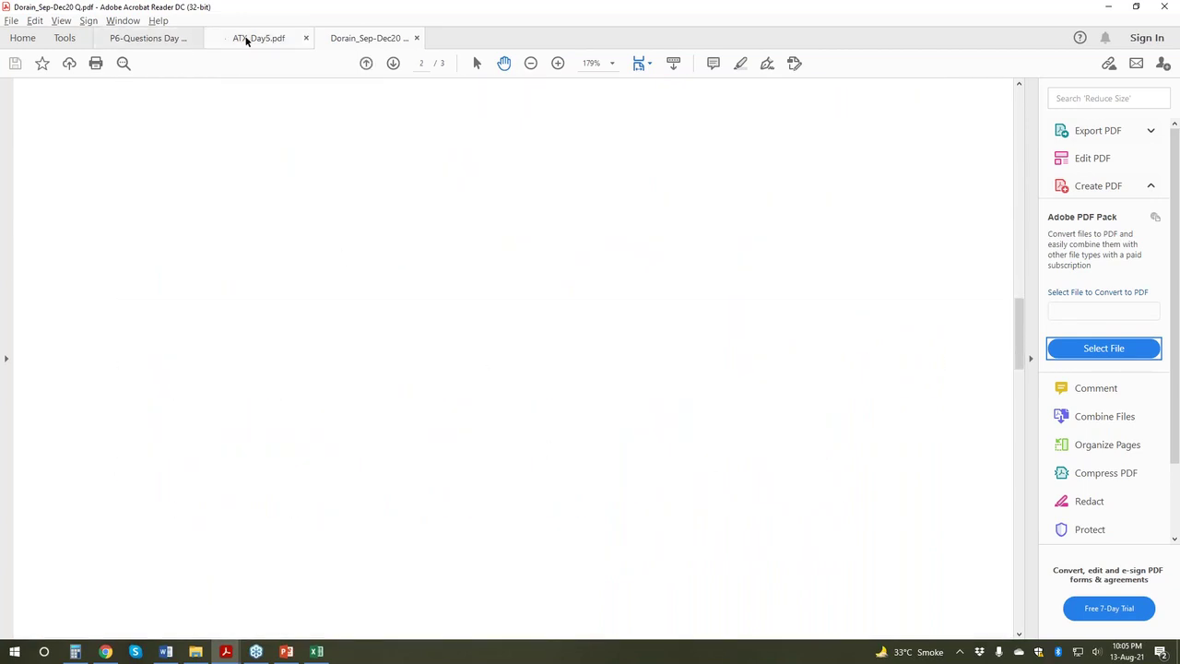
# Step: Open the atx_uk_sd20_q PDF from the Downloads folder in File Explorer
pyautogui.click(201, 652)
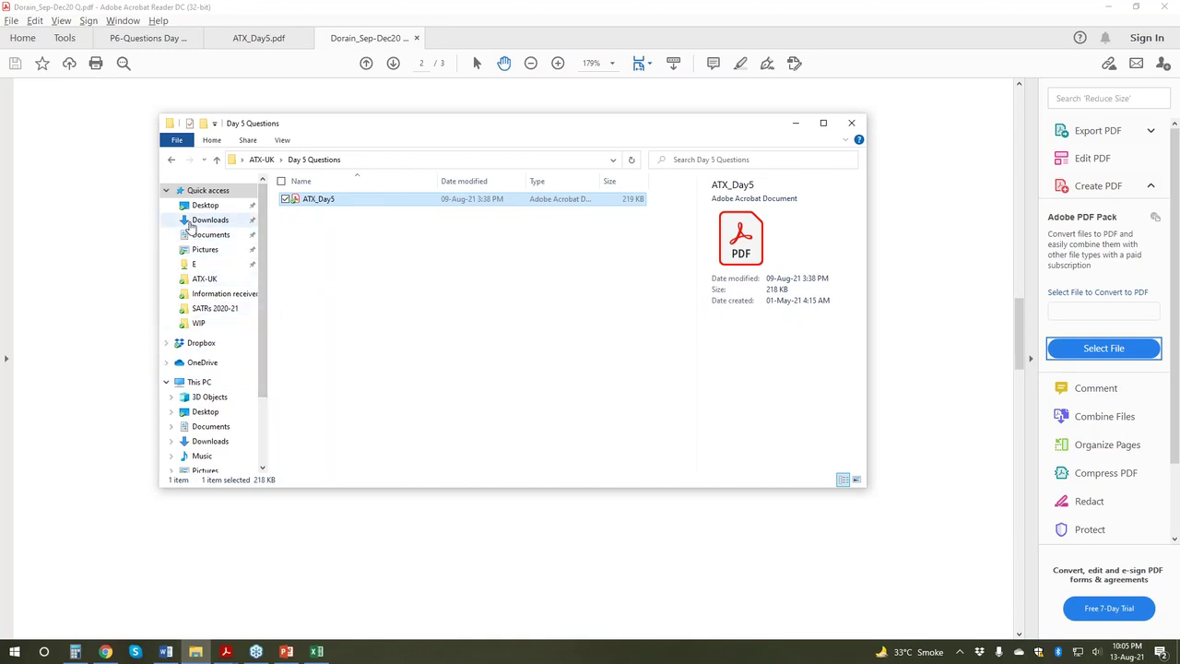
pyautogui.click(199, 220)
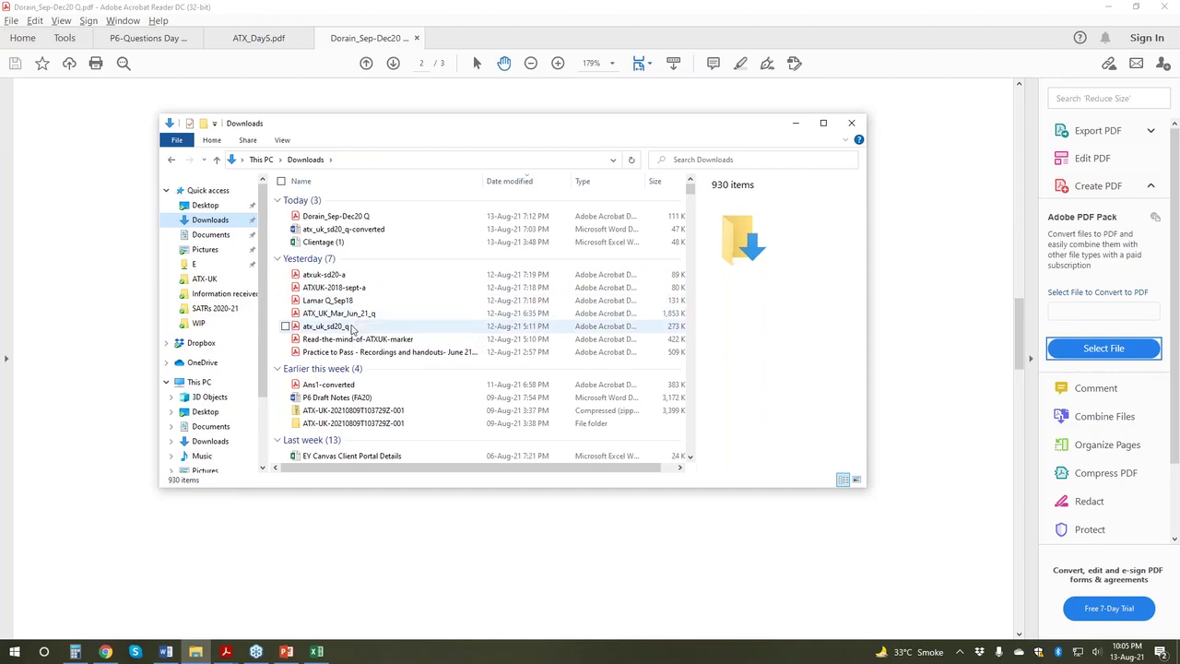
pyautogui.click(355, 329)
pyautogui.doubleClick(522, 328)
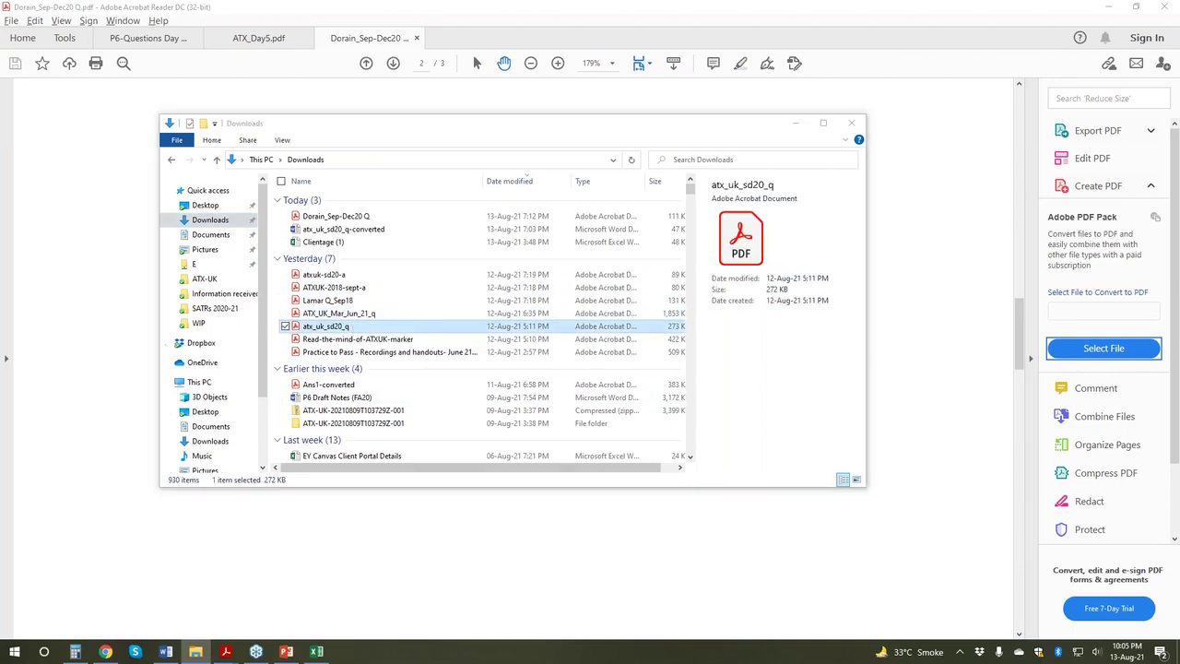
# Step: Look through the September/December 2020 sample questions paper for the Taupe Ltd question
pyautogui.scroll(-5, 456, 365)
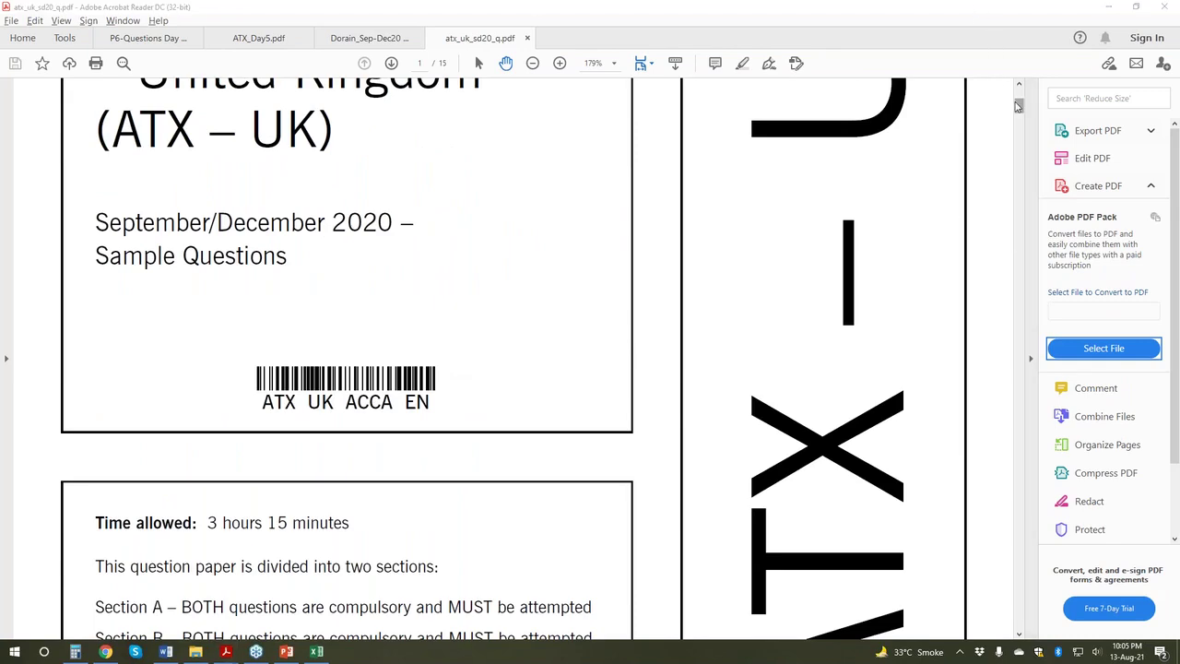
pyautogui.scroll(-15, 996, 331)
pyautogui.scroll(-20, 996, 331)
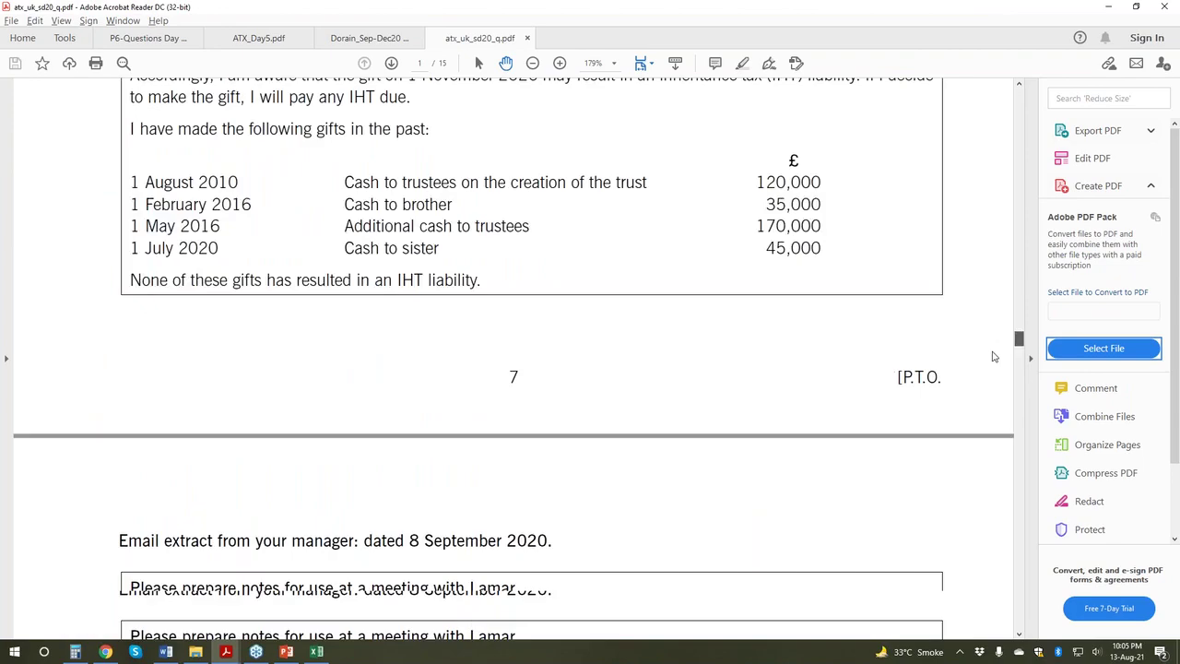